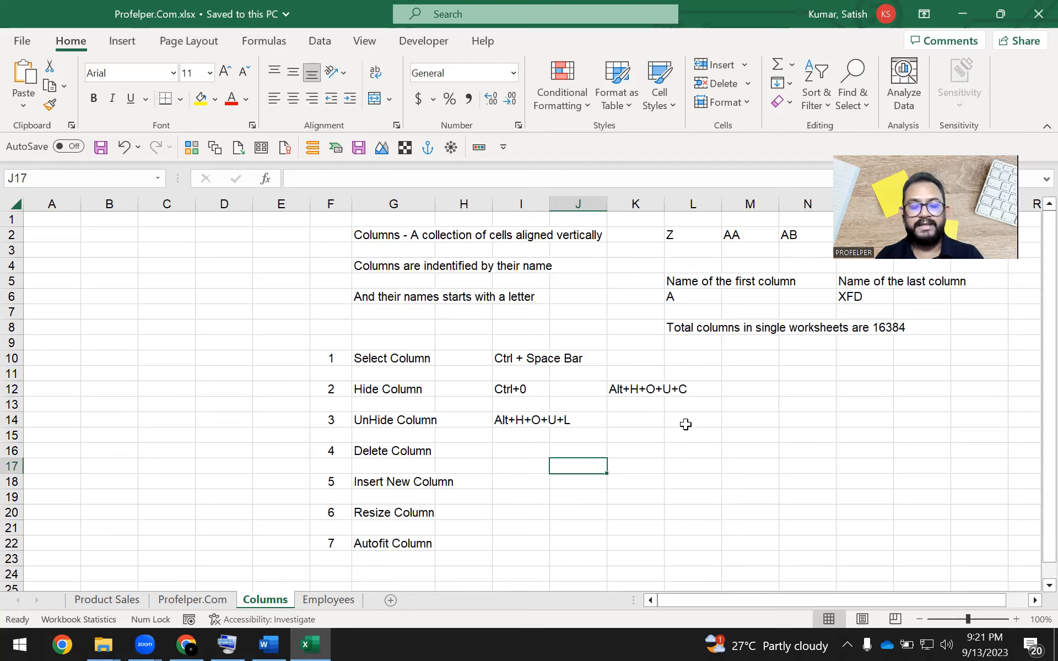
# - Review the Employees table and the list of column operations on the Columns sheet, finishing at the Delete Column entry
pyautogui.click(328, 599)
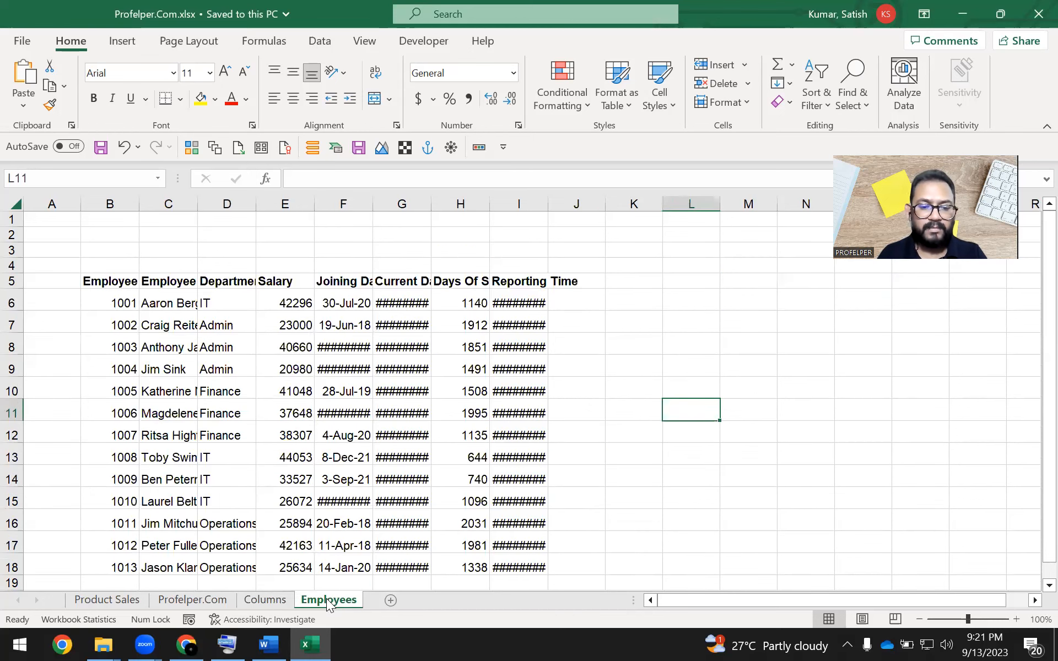
pyautogui.click(401, 364)
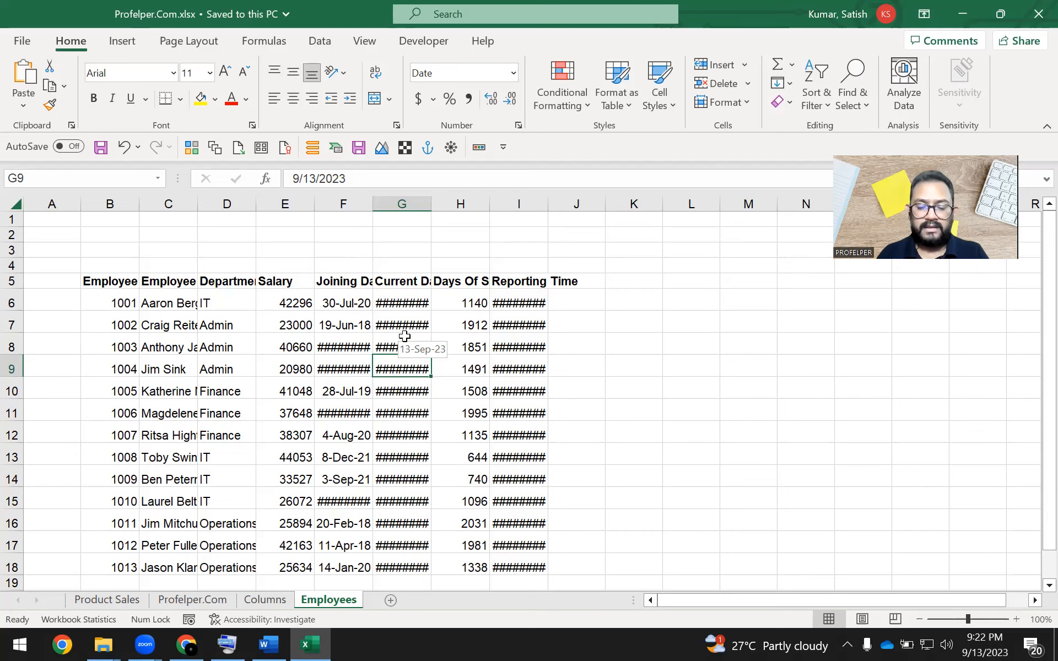
pyautogui.hotkey('ctrl', 'pageup')
pyautogui.press('Left')
pyautogui.press('Up')
pyautogui.hotkey('shift', 'space')
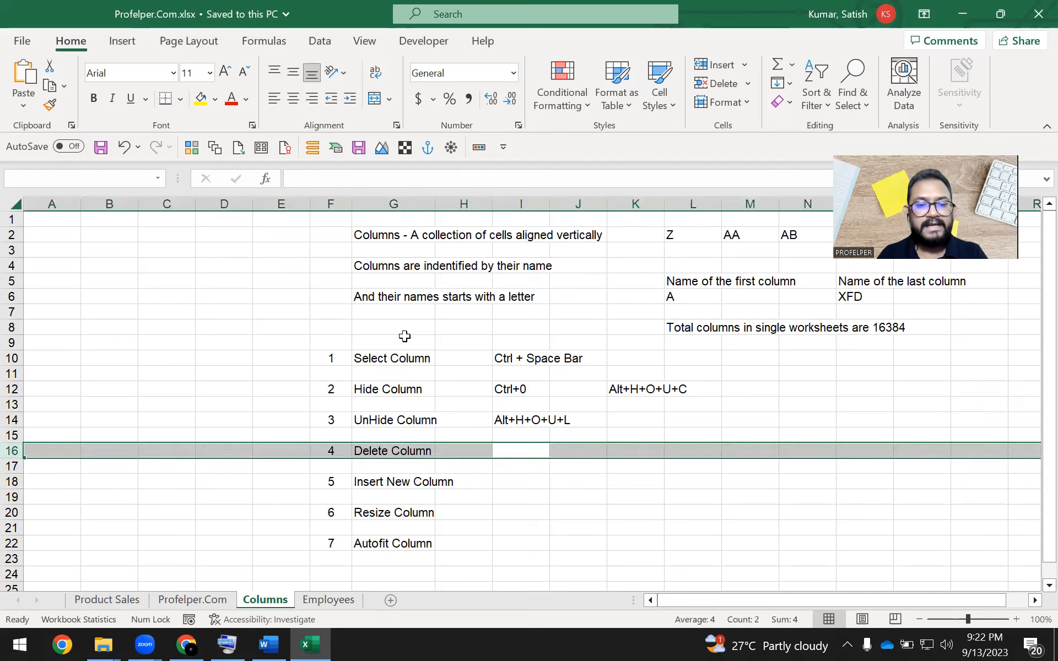
pyautogui.hotkey('ctrl', 'pagedown')
pyautogui.press('Up')
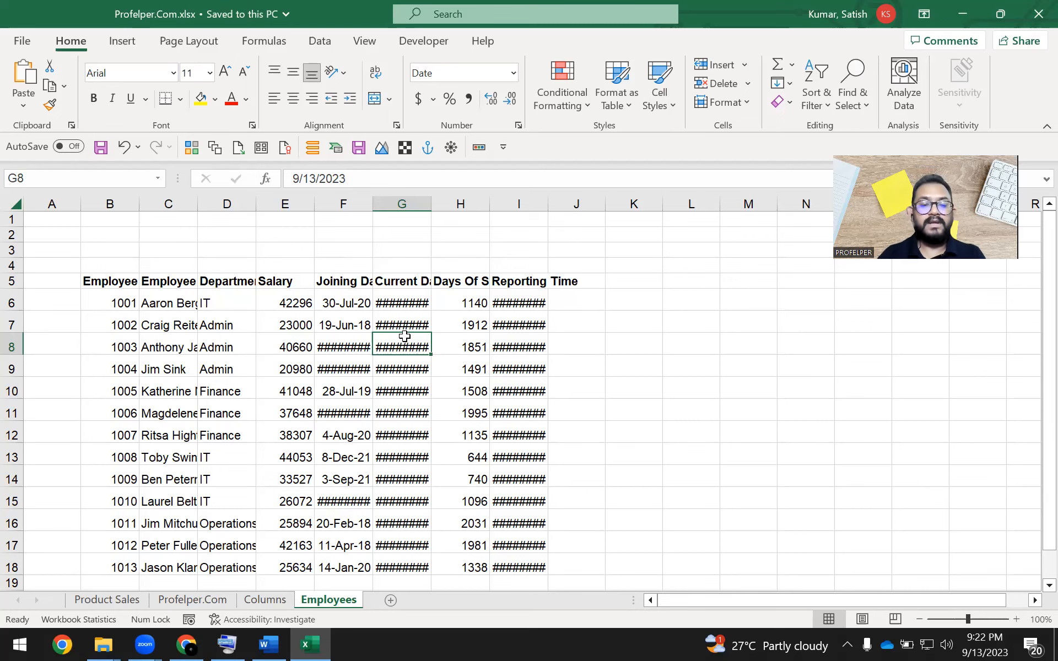
pyautogui.click(278, 601)
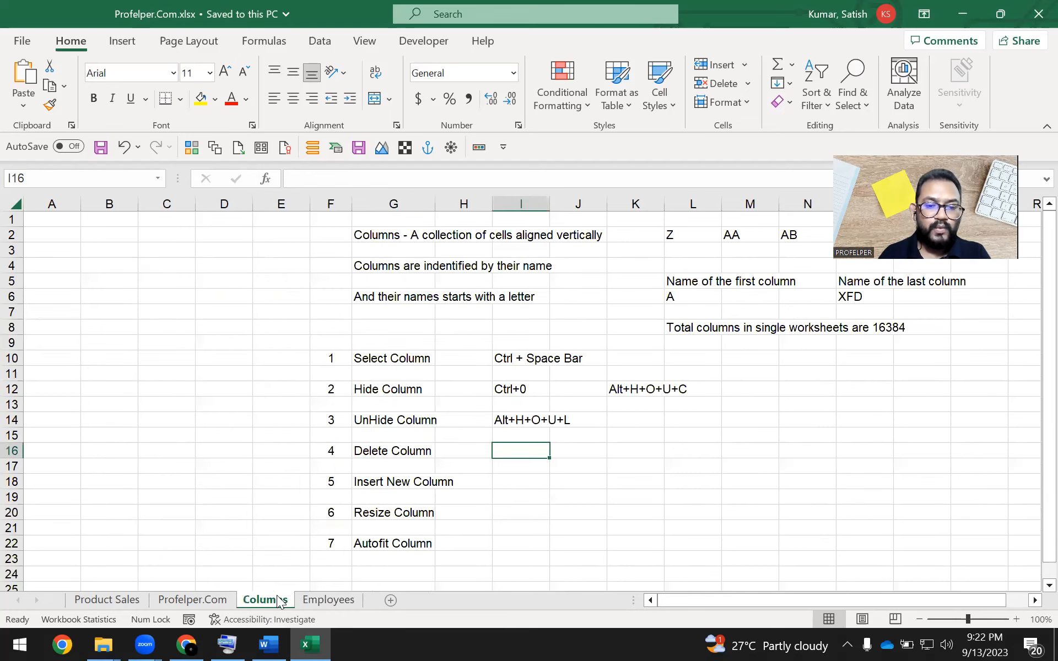
pyautogui.click(383, 453)
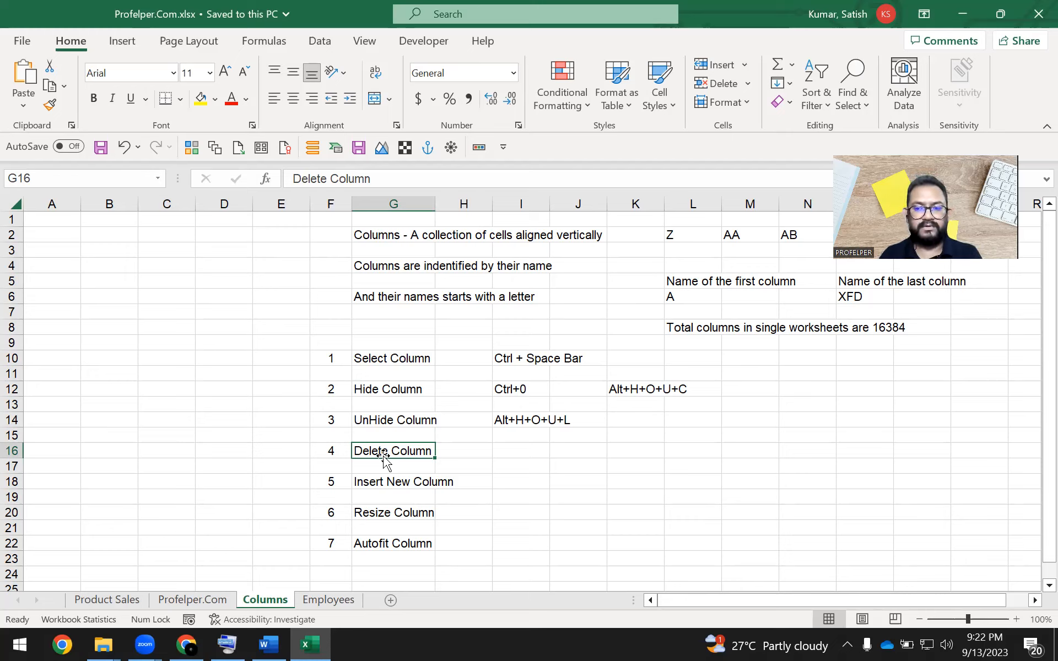
# - On the Employees sheet, inspect the Reporting Time, Current Date and Days Of Service columns by selecting them whole
pyautogui.click(352, 601)
pyautogui.click(451, 319)
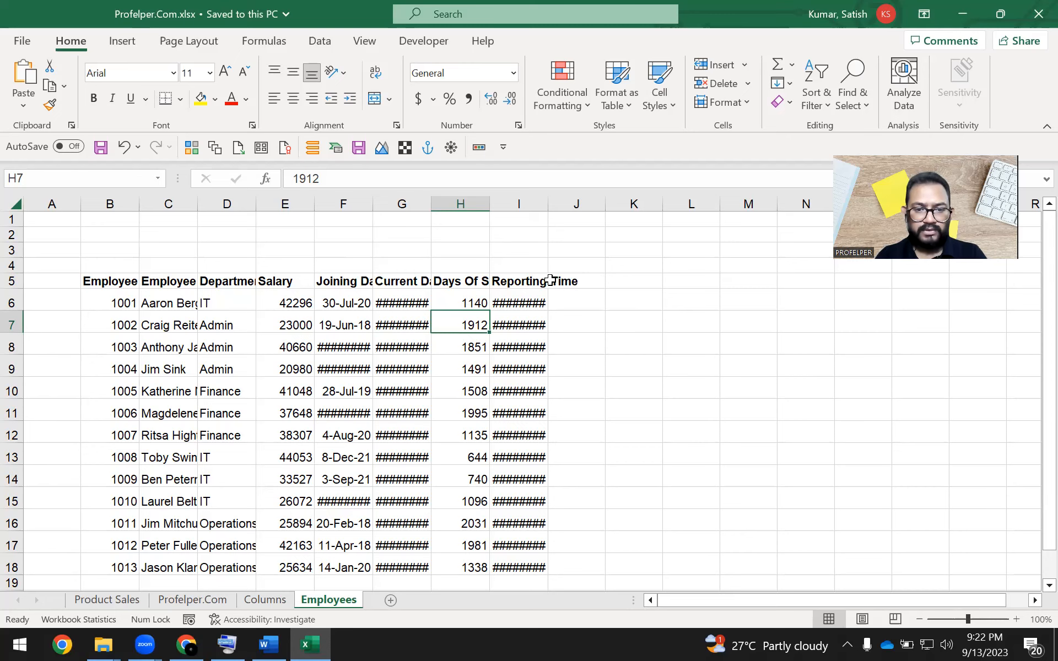
pyautogui.click(519, 204)
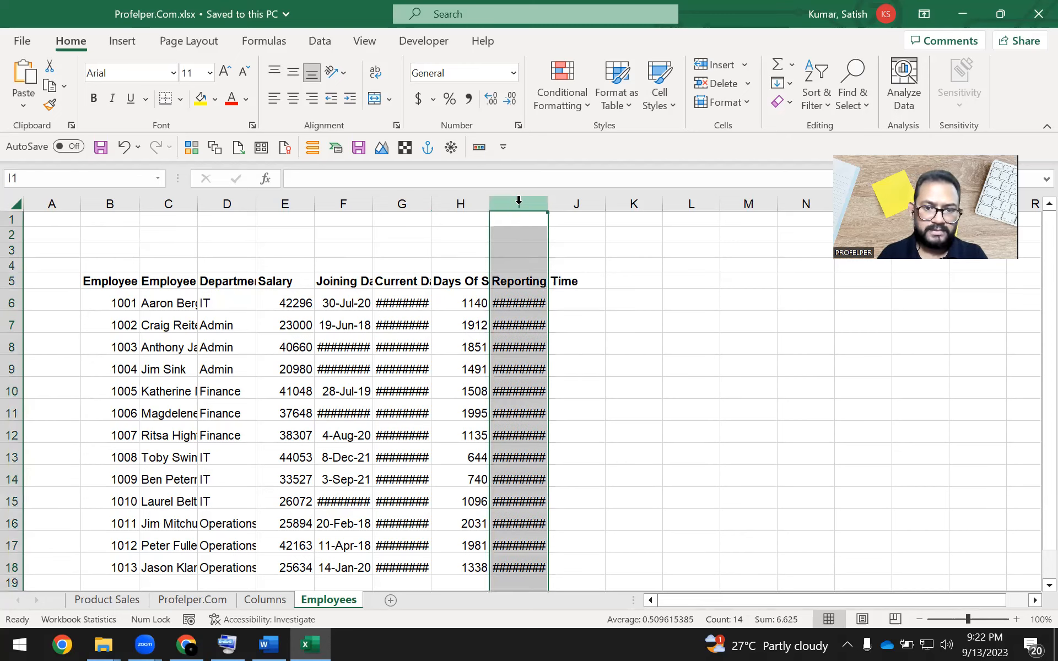
pyautogui.click(572, 315)
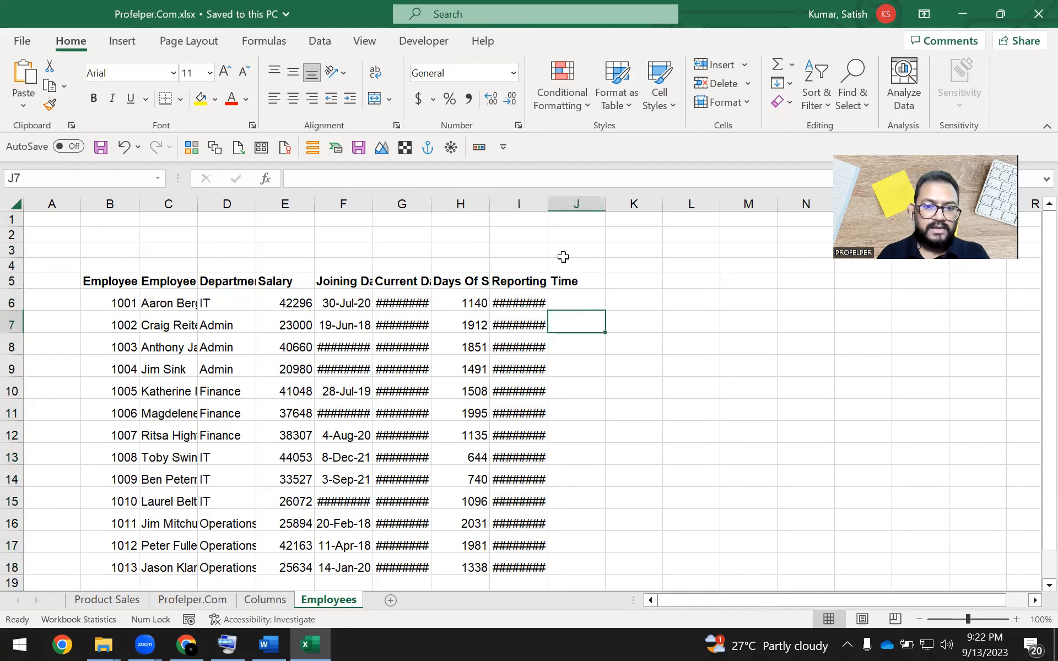
pyautogui.click(402, 204)
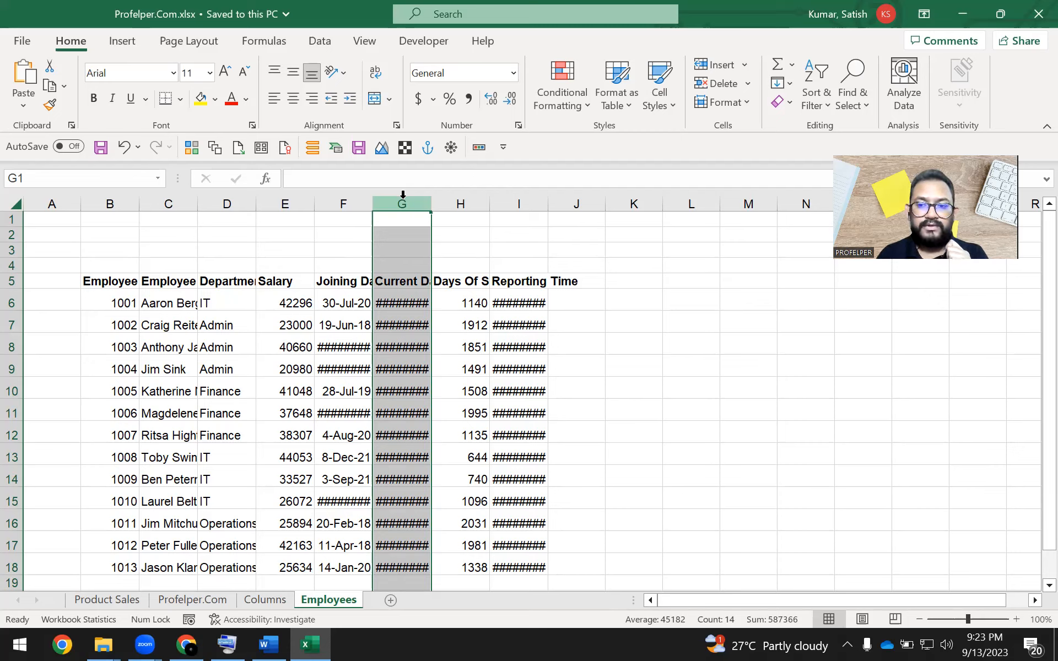
pyautogui.click(409, 238)
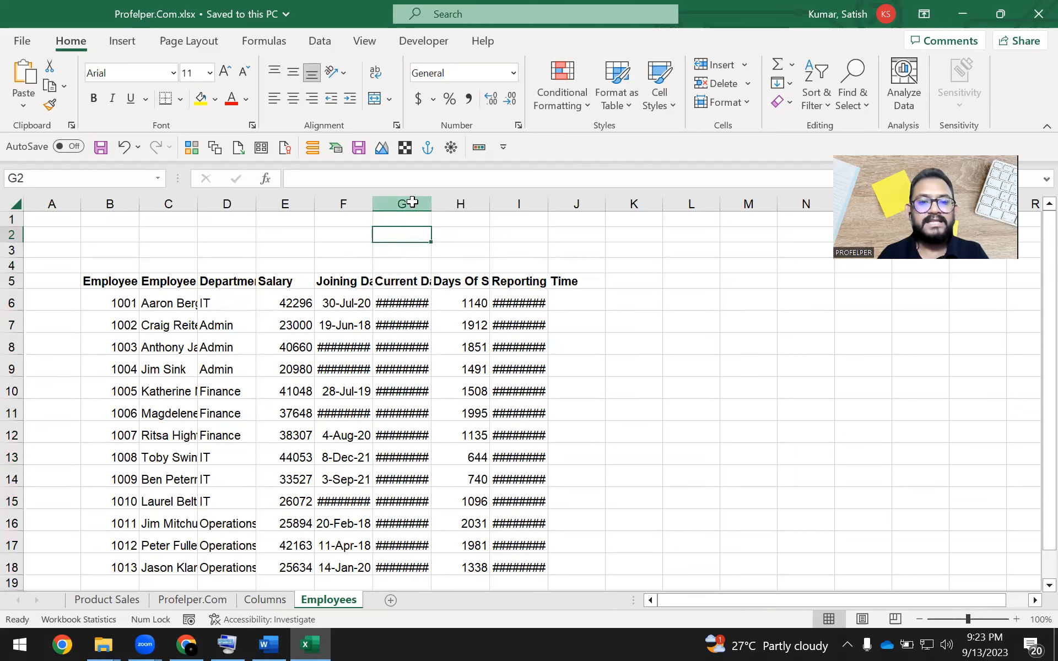
pyautogui.click(413, 203)
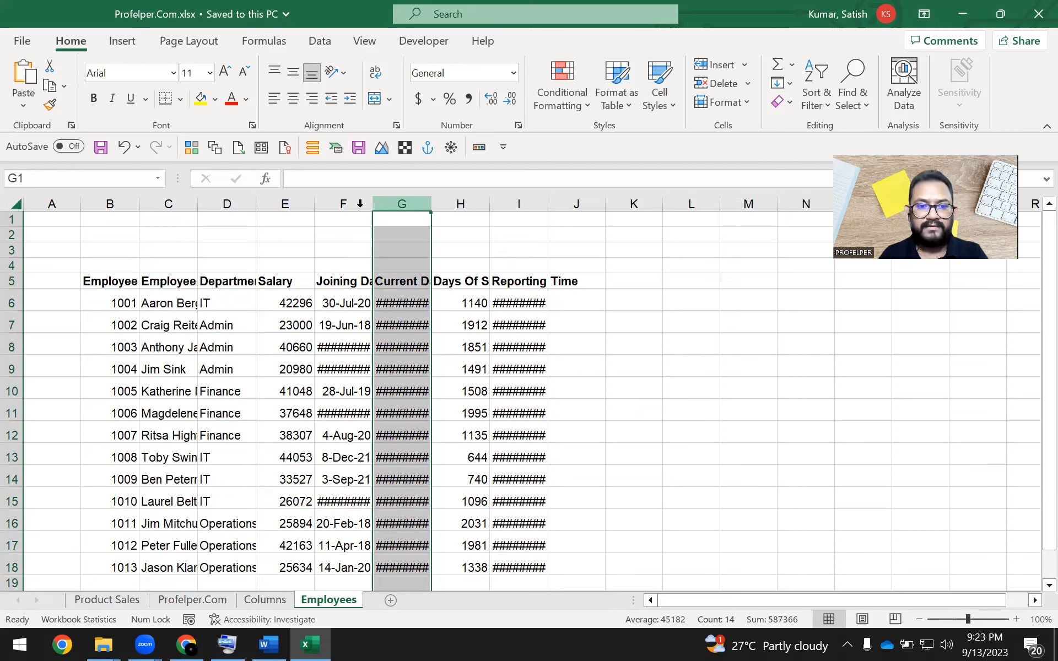
pyautogui.click(472, 203)
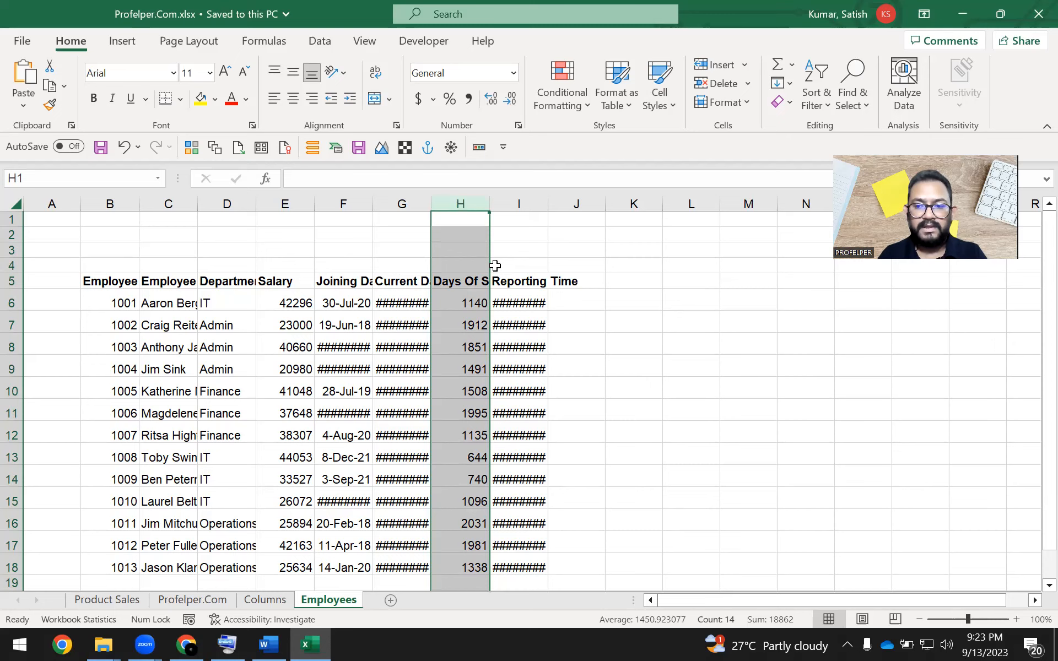
pyautogui.click(408, 203)
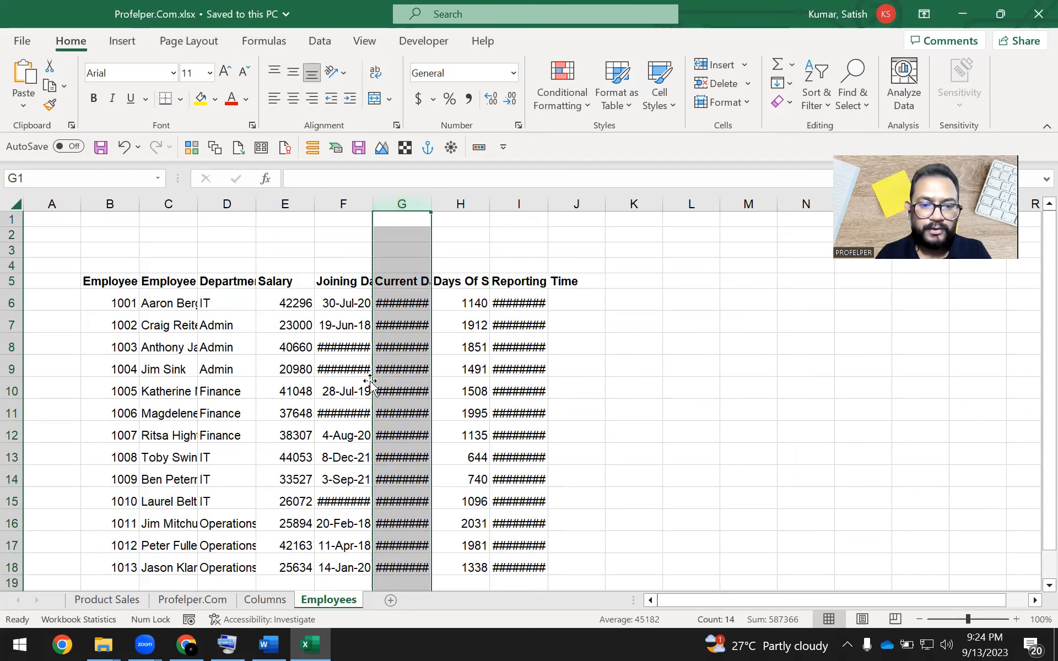
# - Read the header cells G5, H5 and I5, and select the whole Current Date column
pyautogui.click(404, 287)
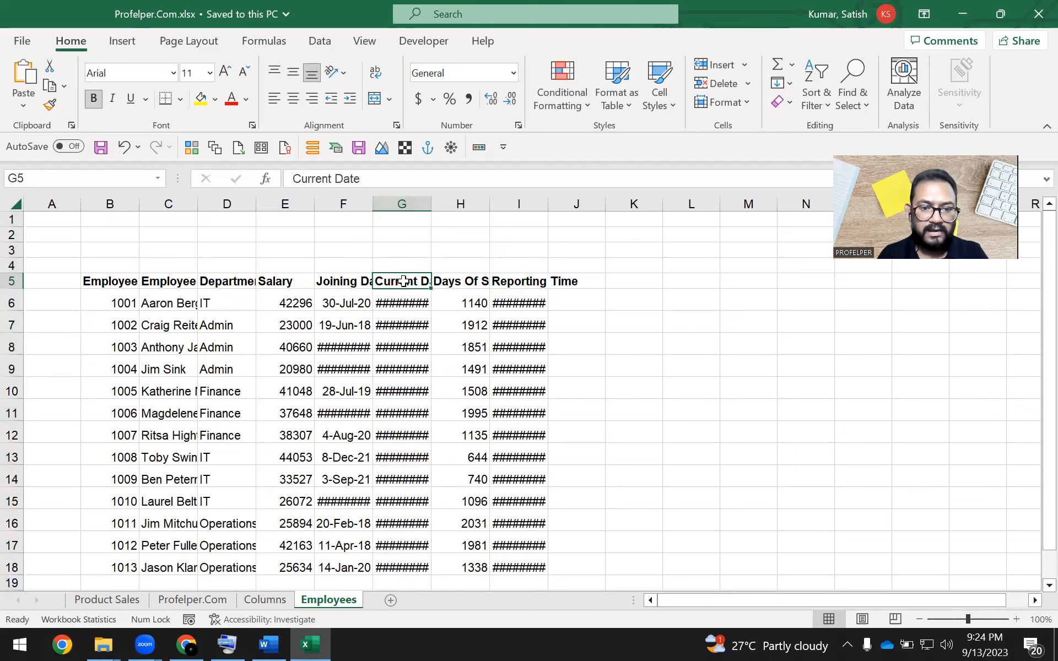
pyautogui.click(468, 281)
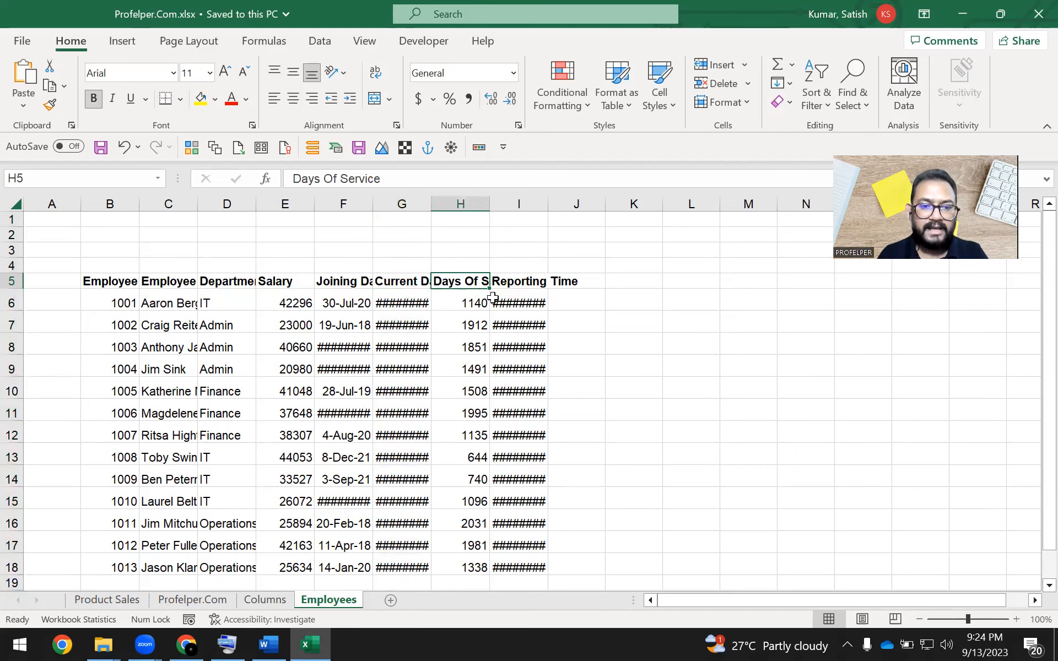
pyautogui.click(525, 284)
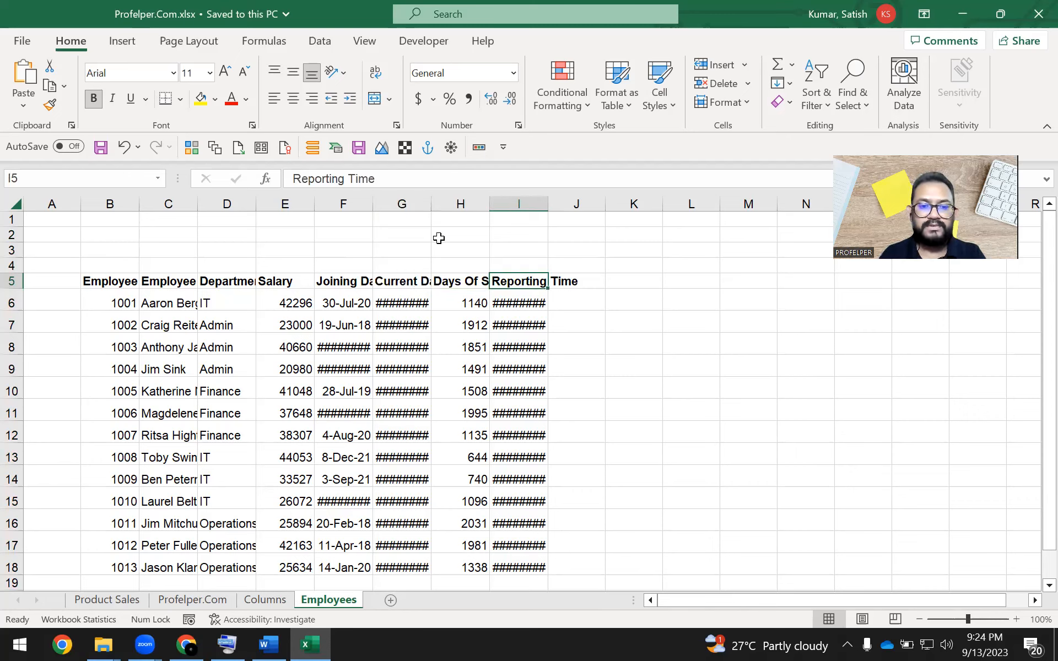
pyautogui.click(410, 204)
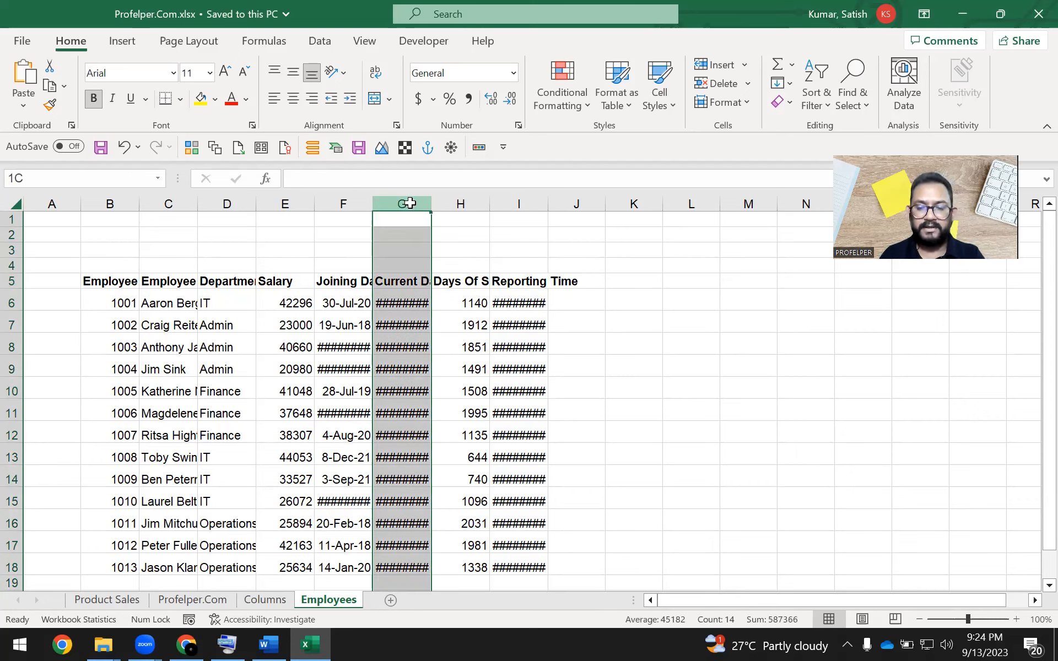
pyautogui.click(415, 202)
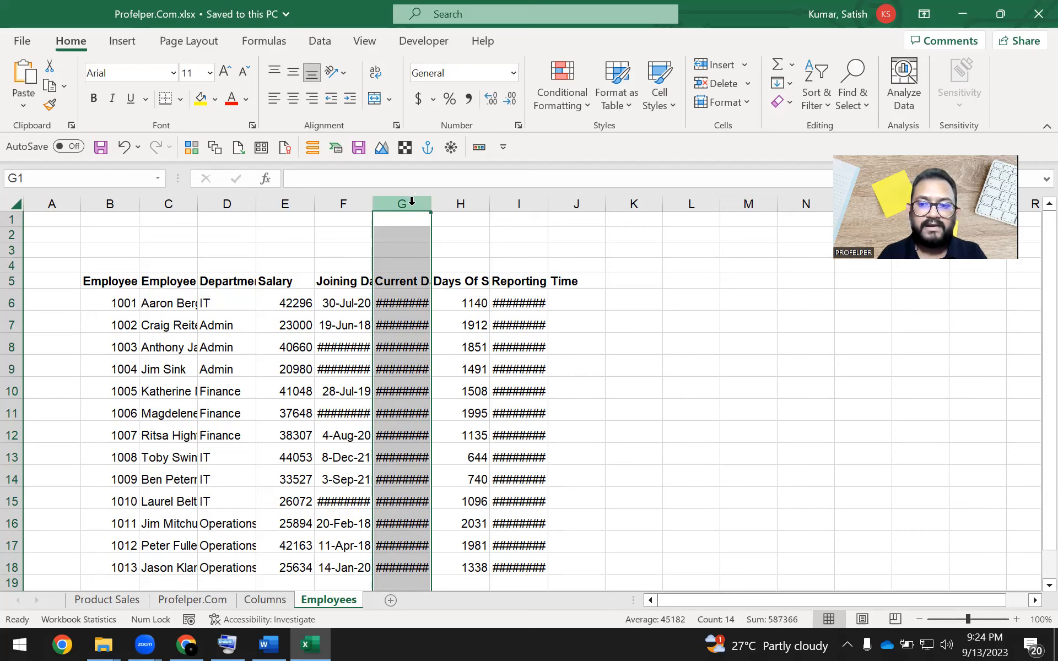
# - Inspect the data range of the Current Date column and the adjacent range H5:I18
pyautogui.moveTo(398, 282); pyautogui.dragTo(408, 548)
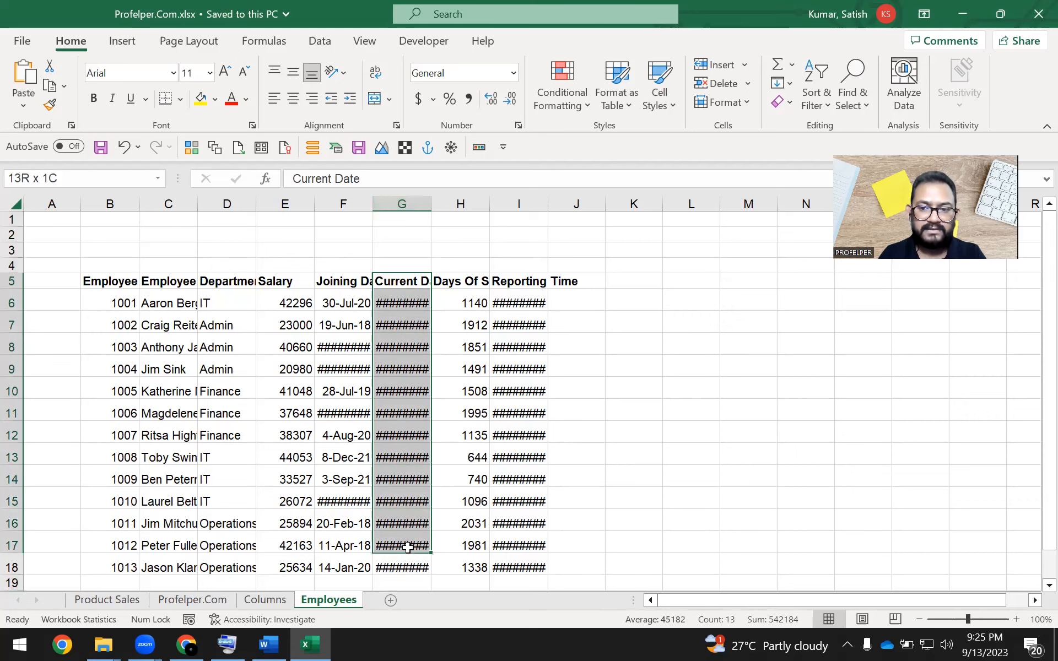
pyautogui.click(418, 370)
pyautogui.moveTo(419, 278); pyautogui.dragTo(406, 458)
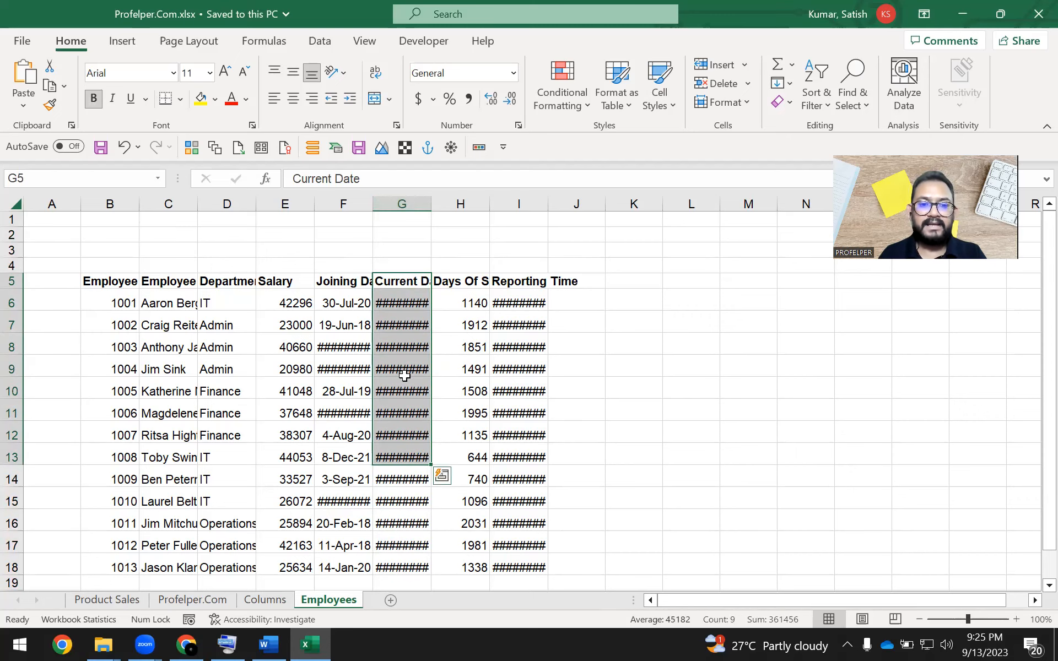
pyautogui.click(410, 290)
pyautogui.click(472, 290)
pyautogui.moveTo(471, 290); pyautogui.dragTo(507, 563)
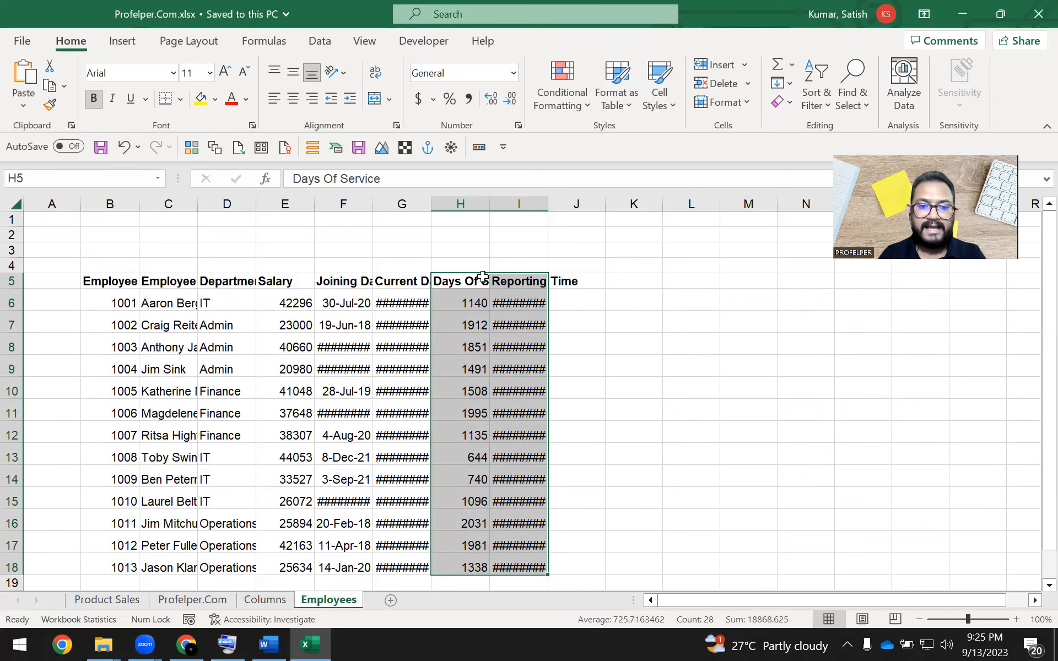
pyautogui.moveTo(410, 280); pyautogui.dragTo(405, 556)
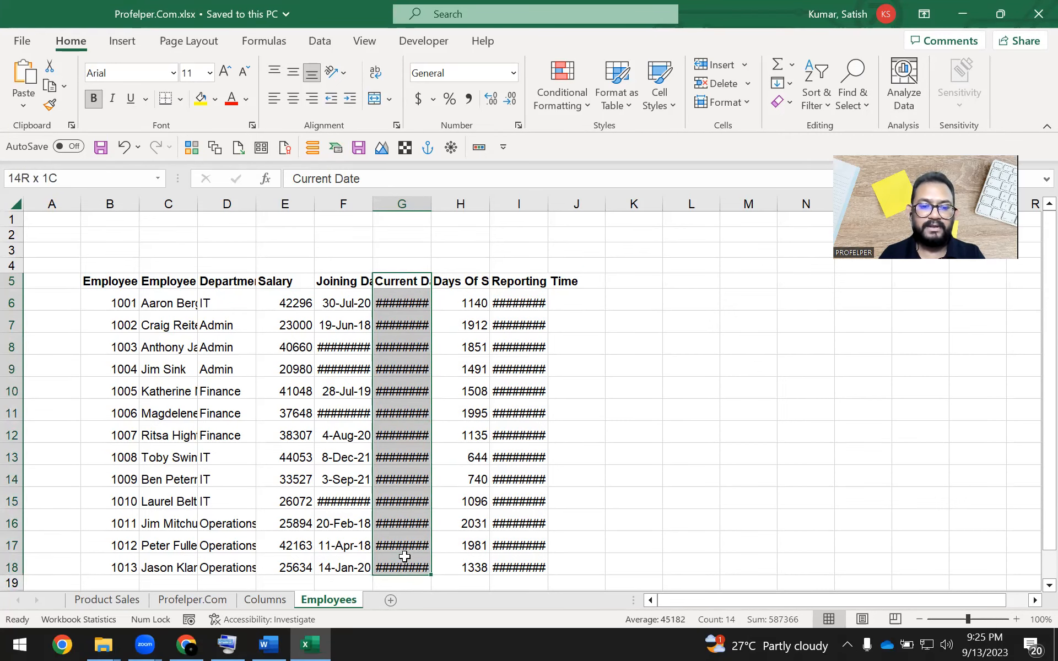
pyautogui.click(406, 411)
# - Select column G, check the Select Column shortcut in I10 of the Columns sheet, and return to the Employees sheet
pyautogui.click(413, 203)
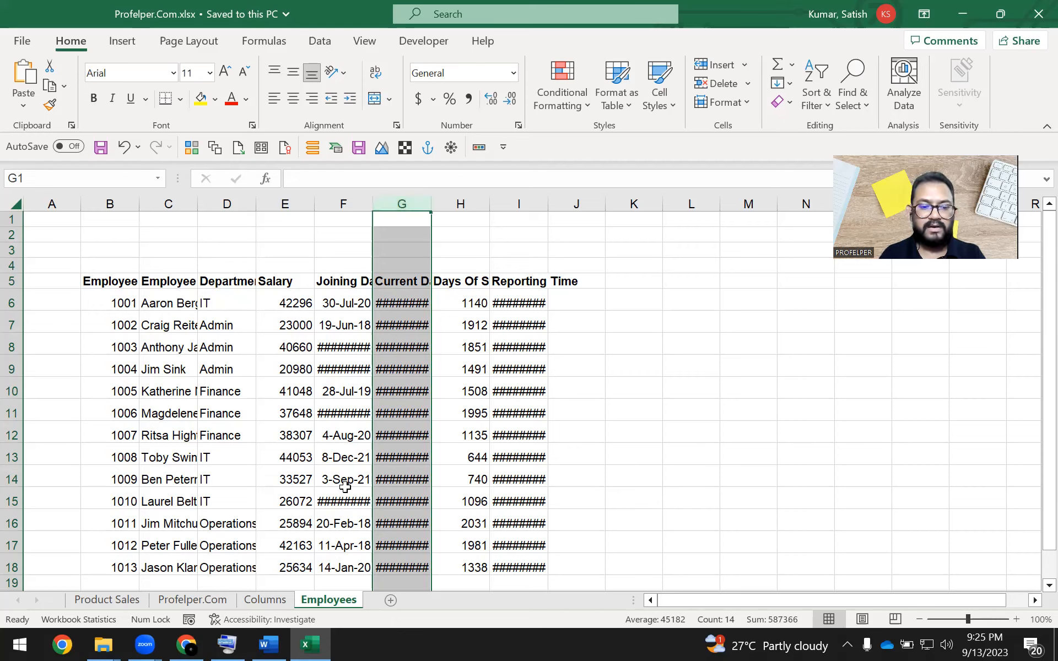
pyautogui.click(267, 600)
pyautogui.click(523, 355)
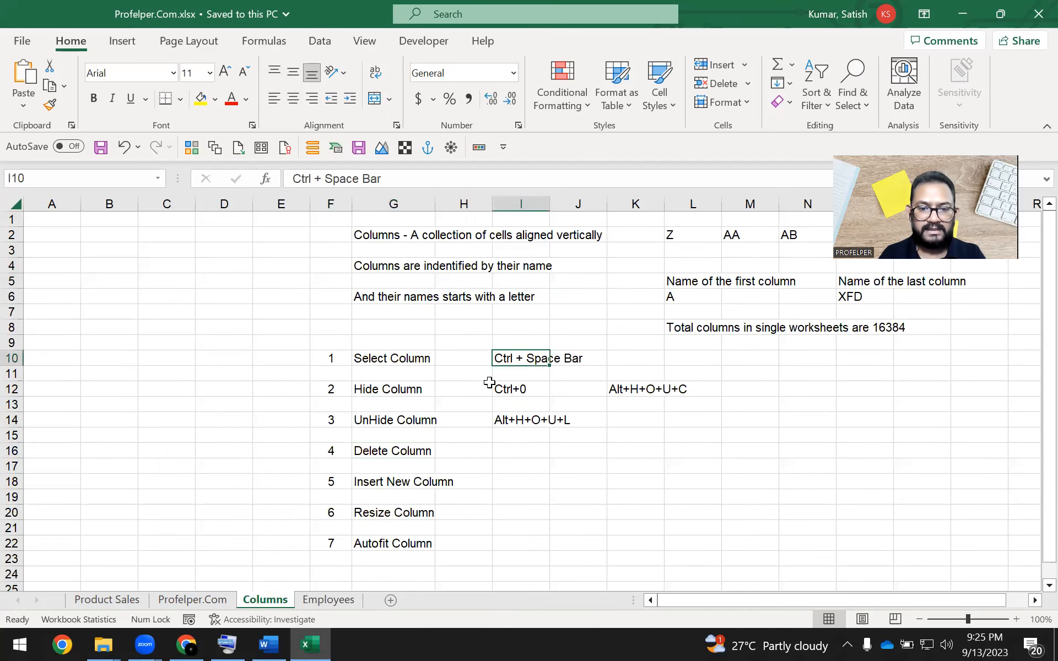
pyautogui.click(327, 600)
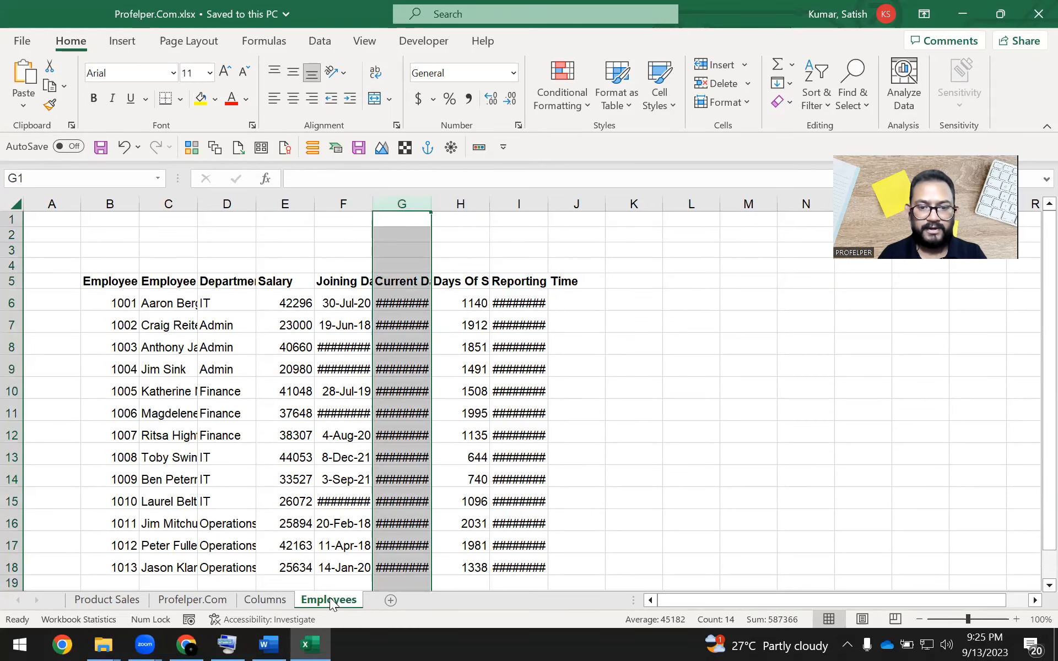
# - Delete the entire Current Date column, column G, from the Employees sheet
pyautogui.click(408, 302)
pyautogui.click(411, 199)
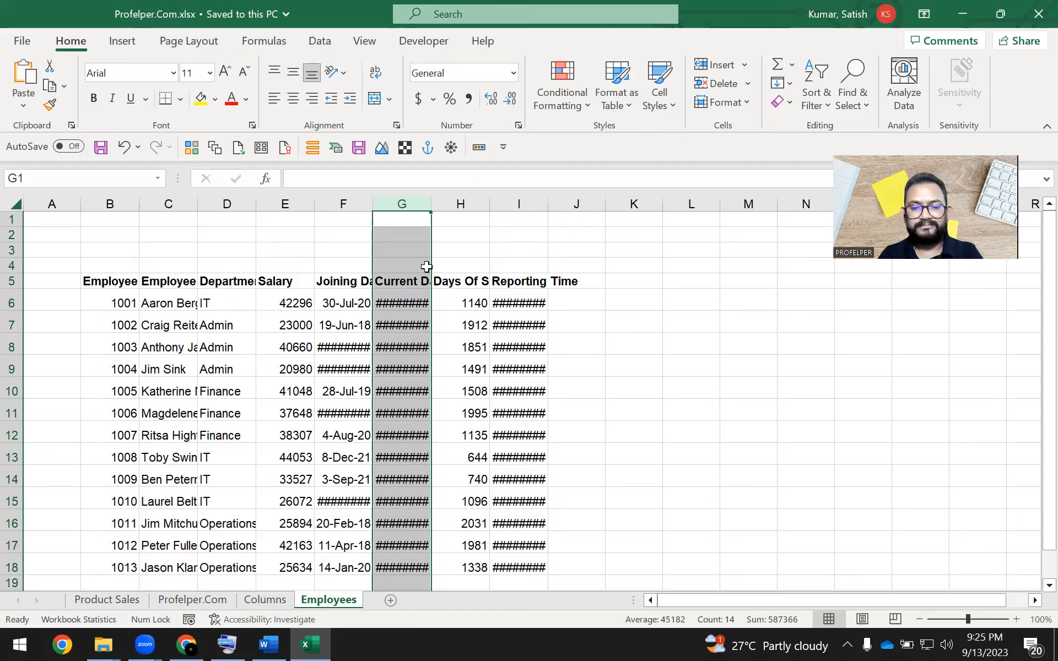
pyautogui.rightClick(402, 203)
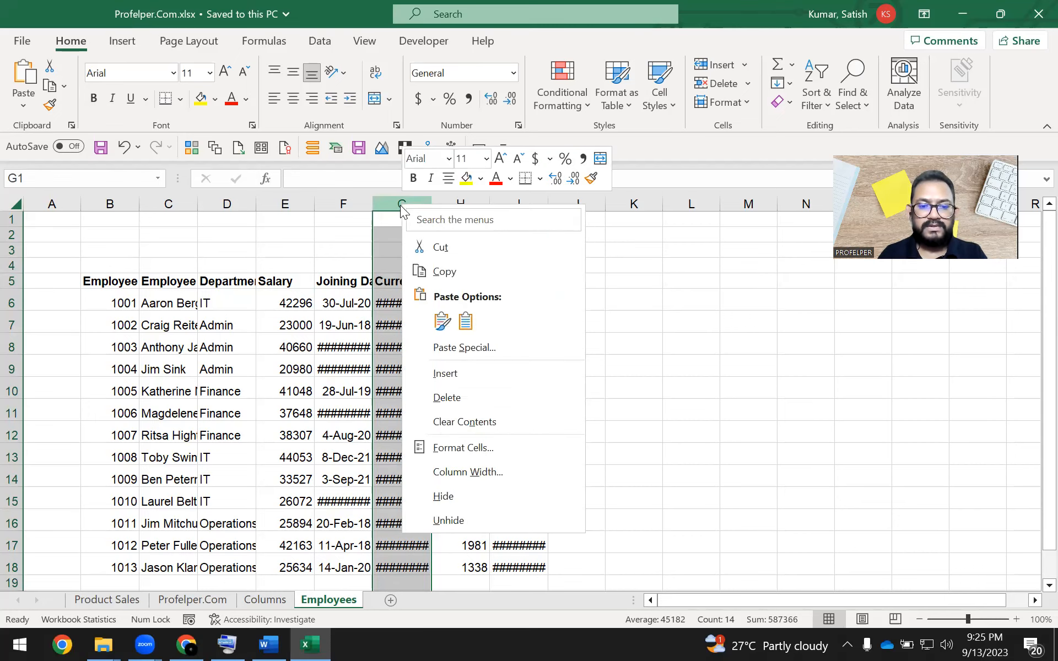
pyautogui.click(505, 398)
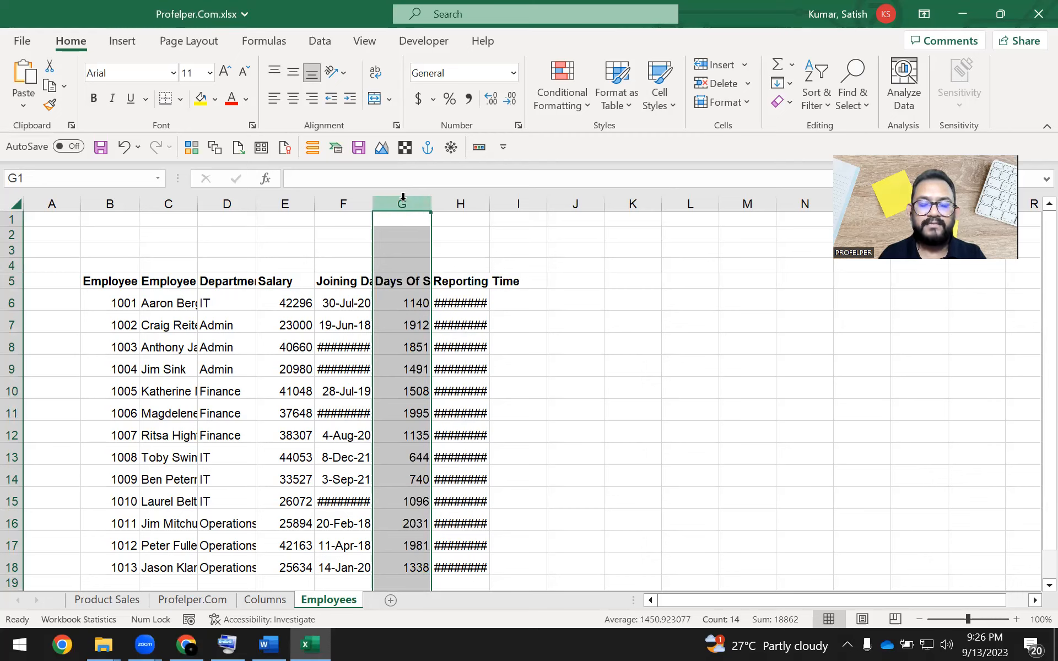
# - Inspect the Days Of Service column, the range G5:H18 and the whole table B5:H18
pyautogui.hotkey('ctrl', 'Down')
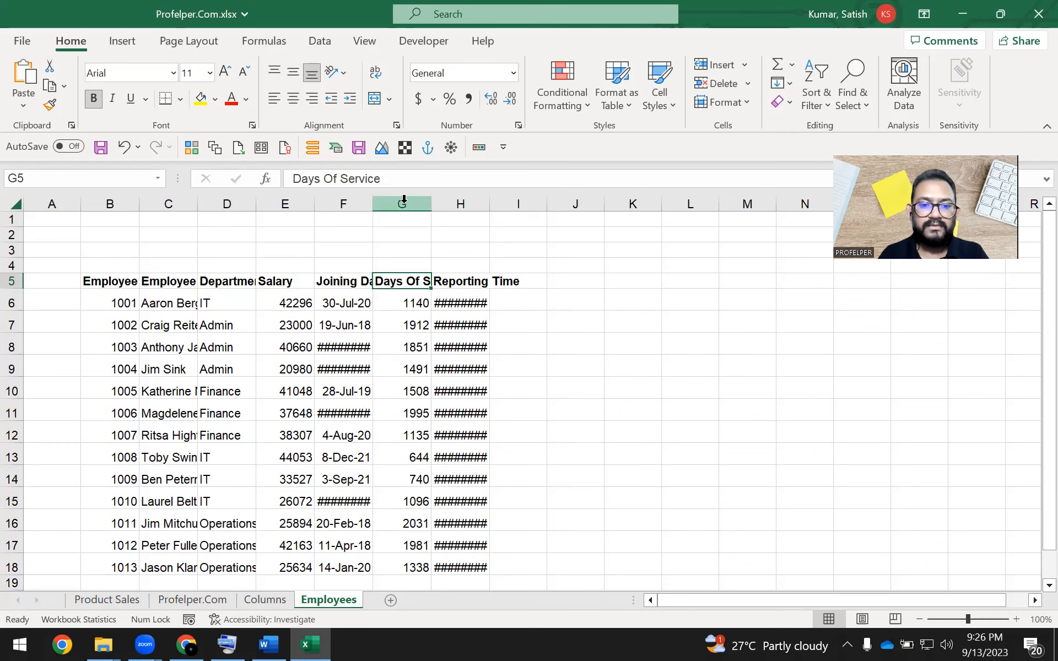
pyautogui.click(404, 200)
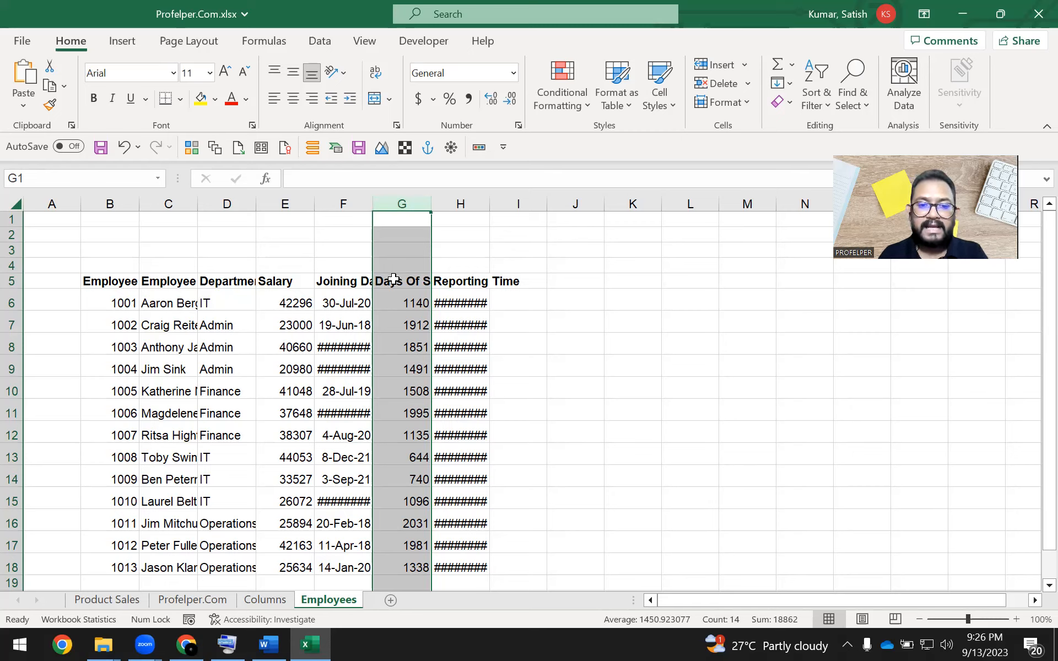
pyautogui.moveTo(393, 278); pyautogui.dragTo(448, 554)
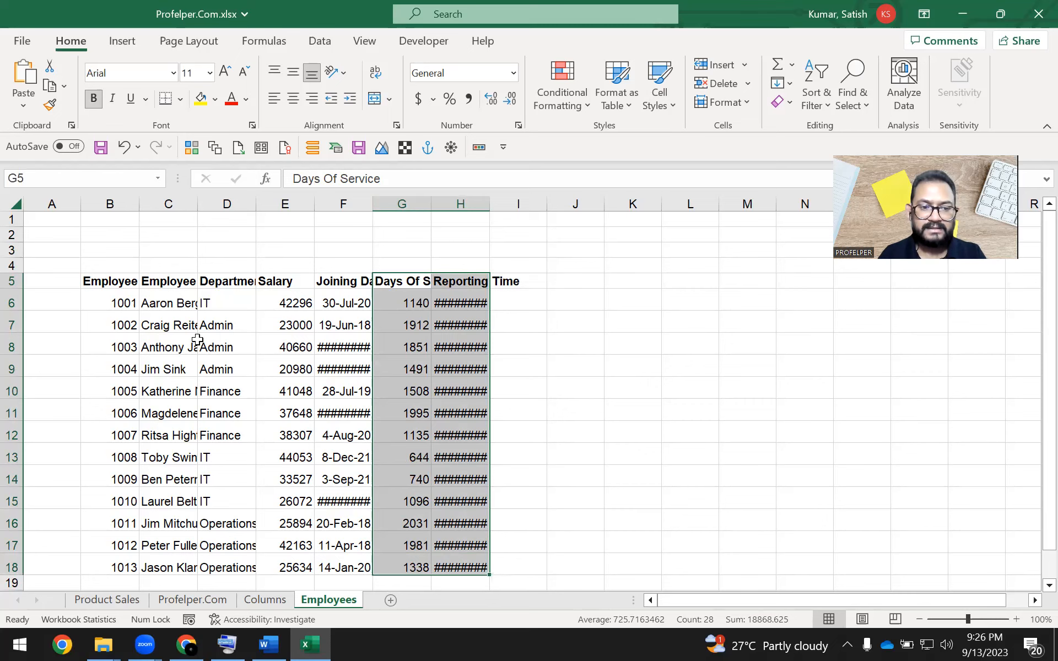
pyautogui.moveTo(117, 285); pyautogui.dragTo(479, 571)
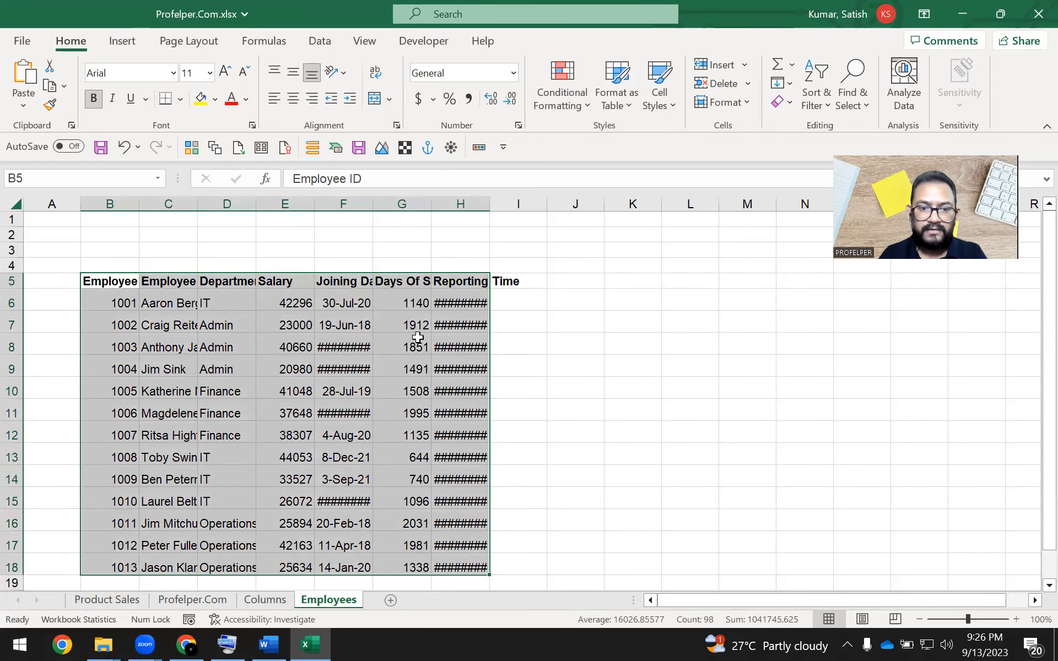
pyautogui.click(416, 412)
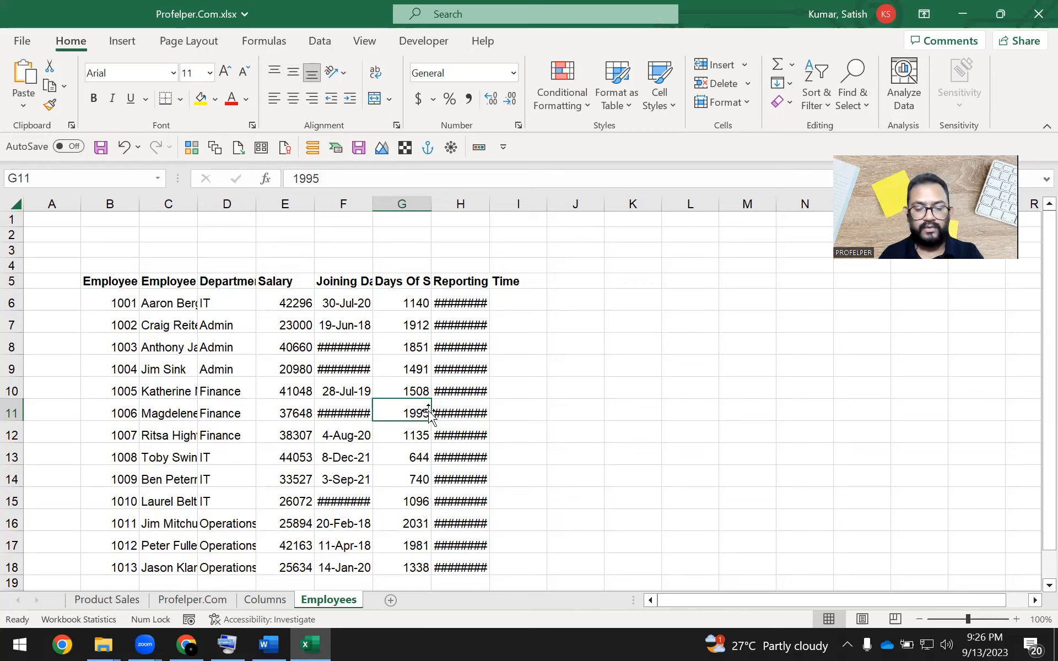
pyautogui.click(398, 317)
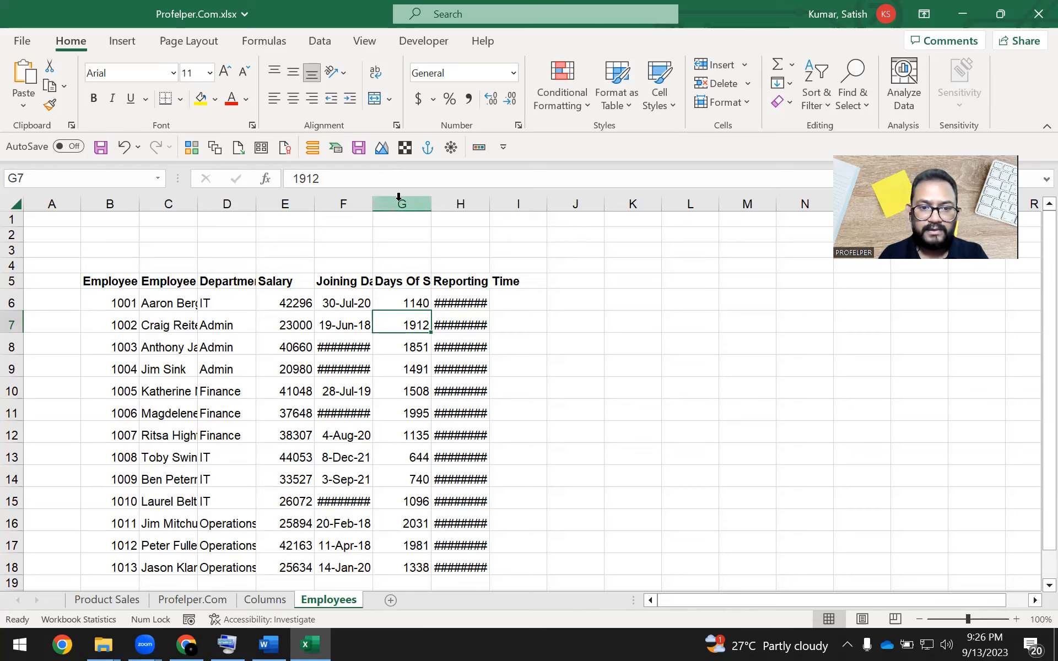
# - Inspect the Days Of Service column's header, the header range G5:H5 and cell G8 in the Employees sheet
pyautogui.click(402, 282)
pyautogui.moveTo(436, 277); pyautogui.dragTo(464, 277)
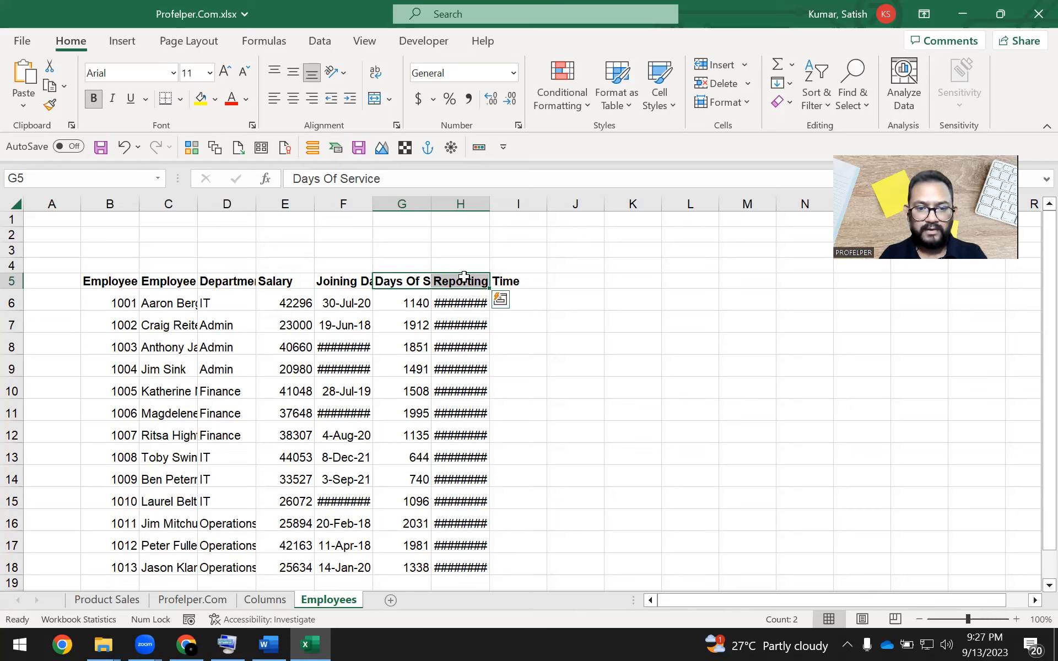
pyautogui.click(395, 346)
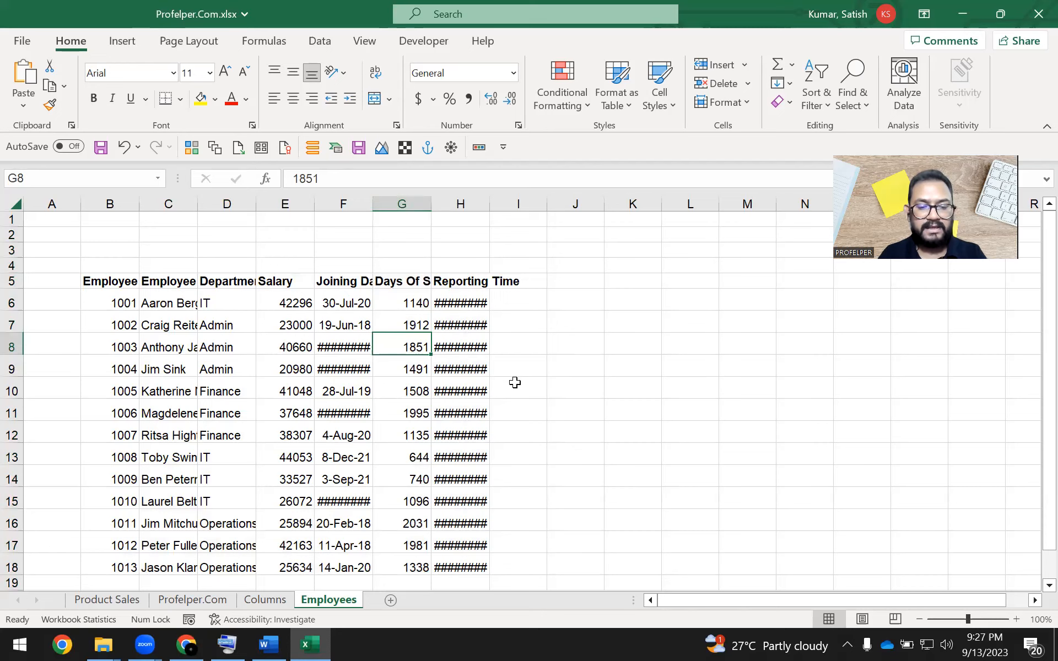
# - Undo the deletion of the Current Date column and select its header cell G5
pyautogui.hotkey('ctrl', 'z')
pyautogui.click(426, 352)
pyautogui.click(409, 284)
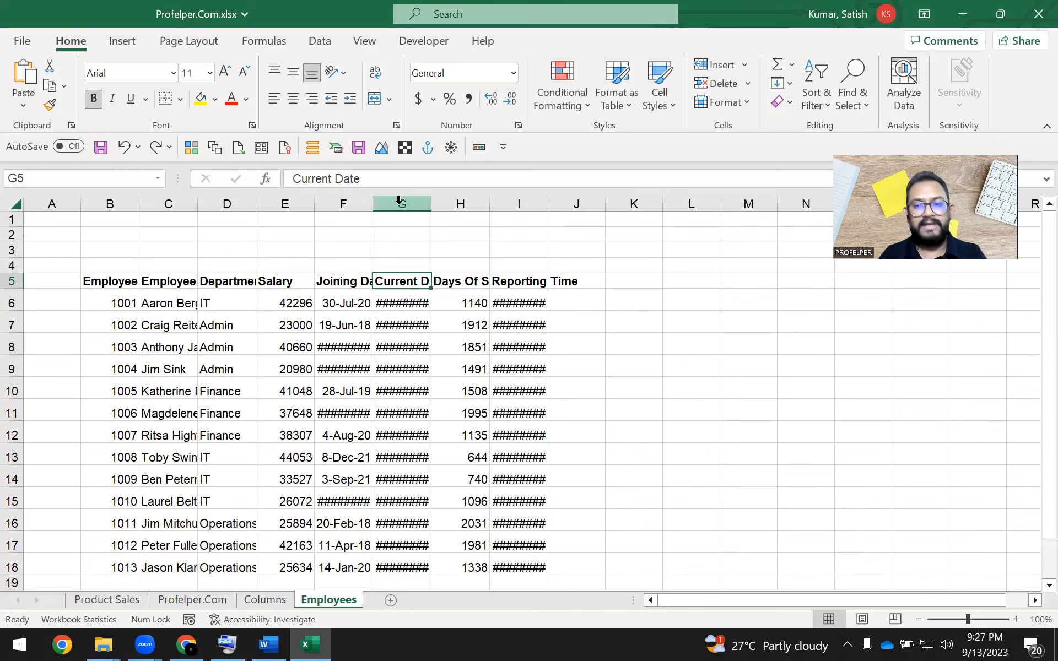
pyautogui.click(398, 201)
pyautogui.rightClick(398, 201)
pyautogui.press('Escape')
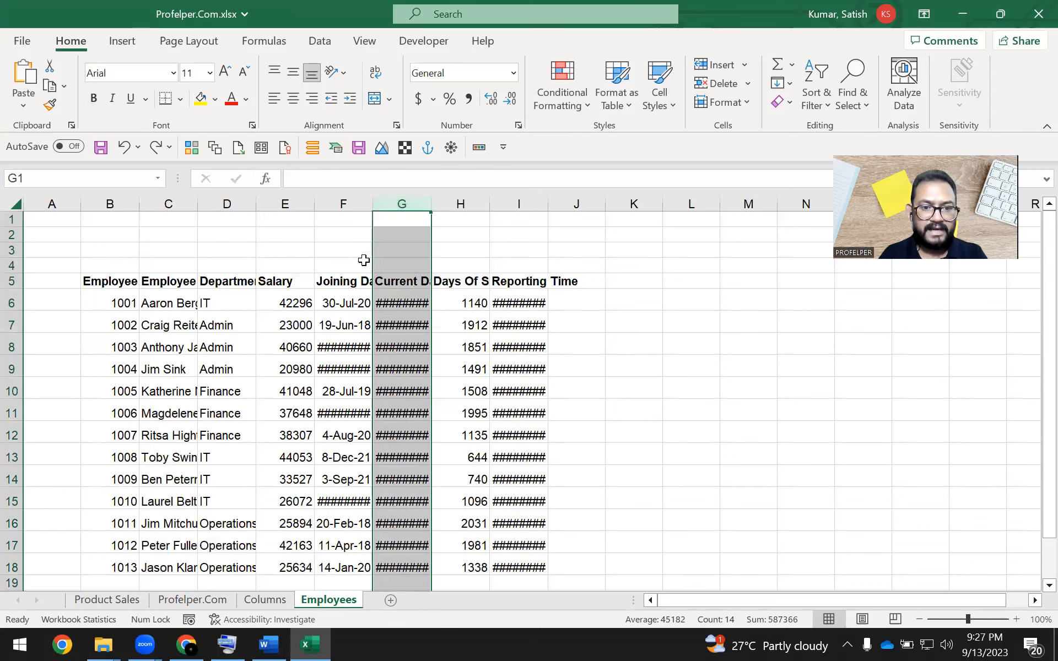
pyautogui.click(472, 370)
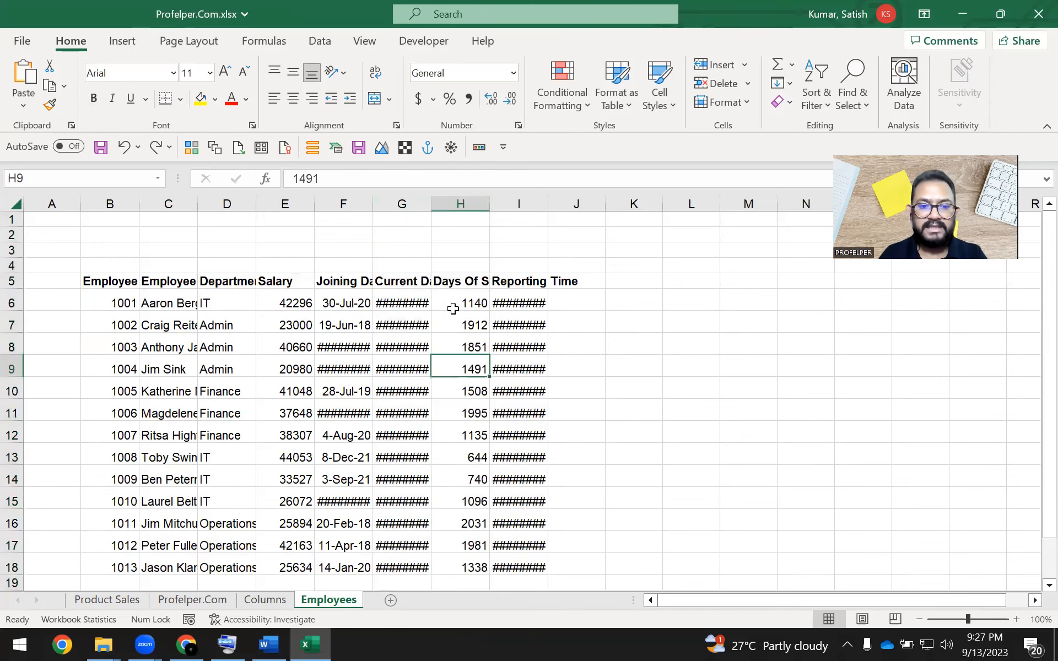
# - Delete column G, Current Date, with Delete Sheet Columns and undo the deletion
pyautogui.click(419, 199)
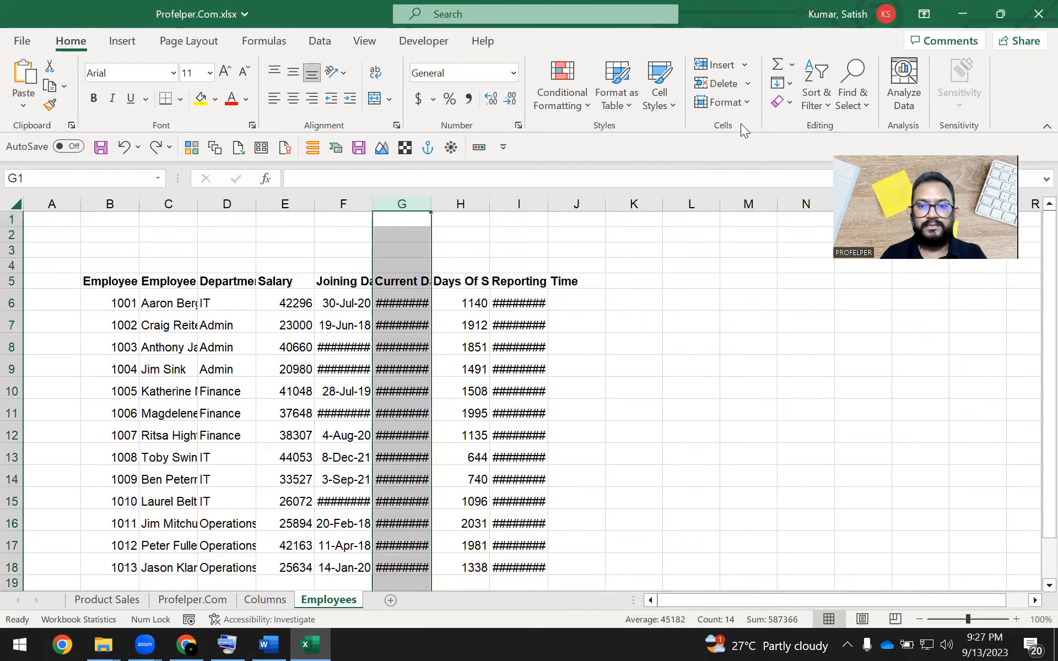
pyautogui.click(750, 84)
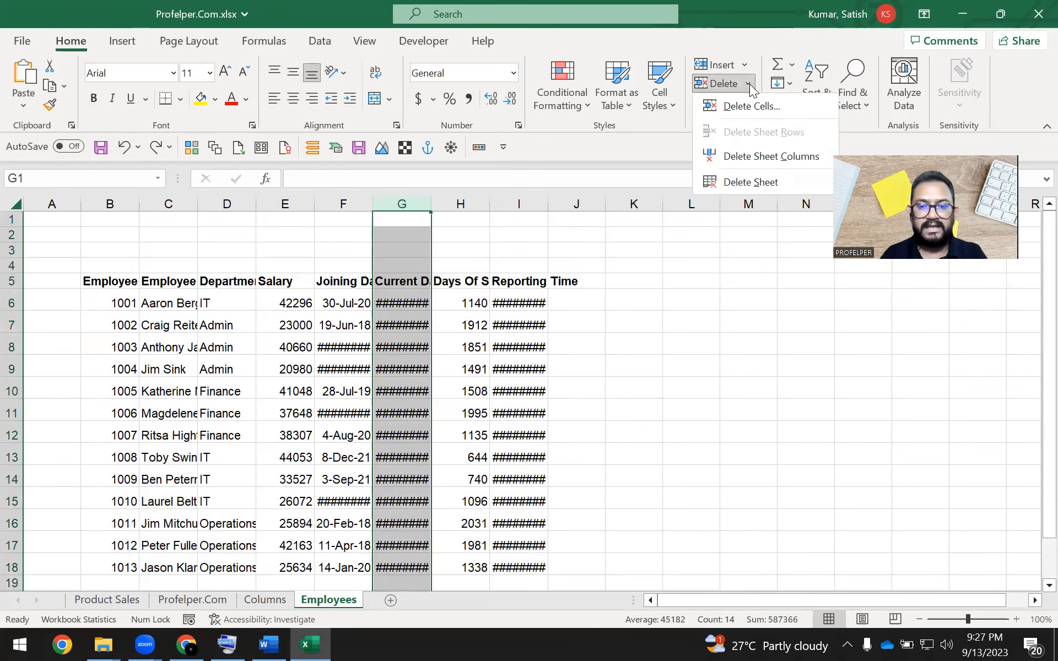
pyautogui.click(794, 156)
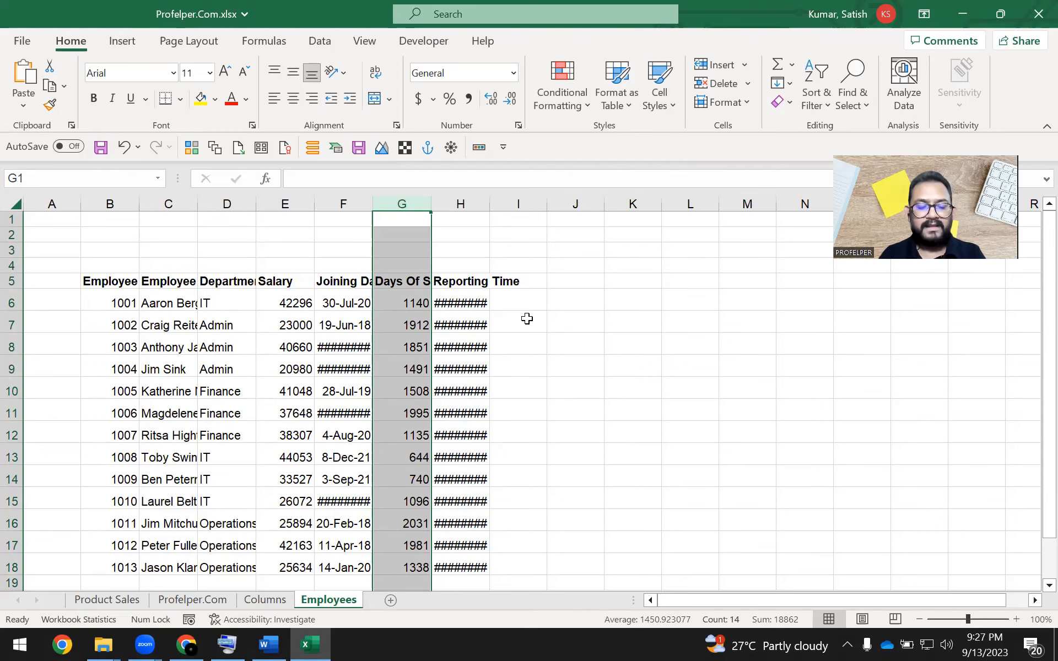
pyautogui.hotkey('ctrl', 'z')
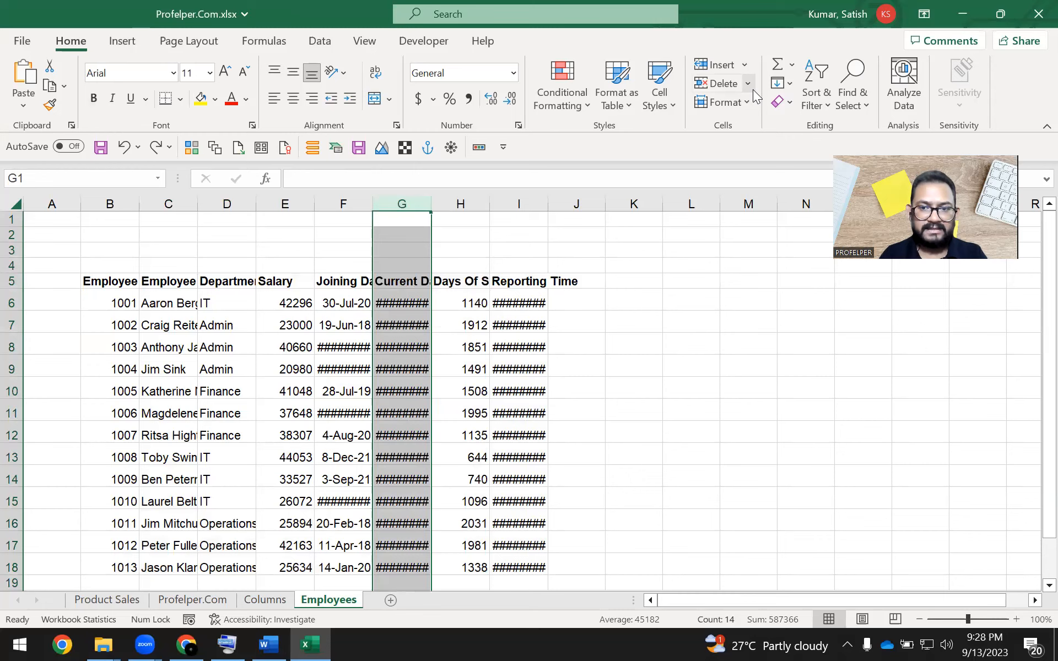
# - Enter Ctlr+ in cell I16 of the Columns sheet, in the Delete Column row
pyautogui.click(265, 600)
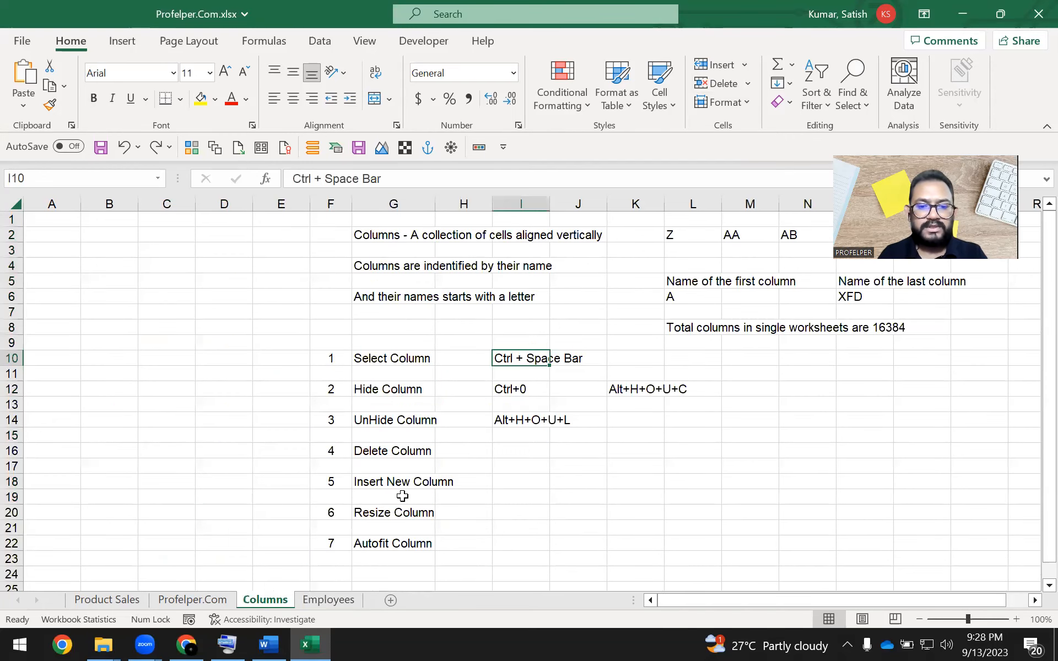
pyautogui.click(522, 447)
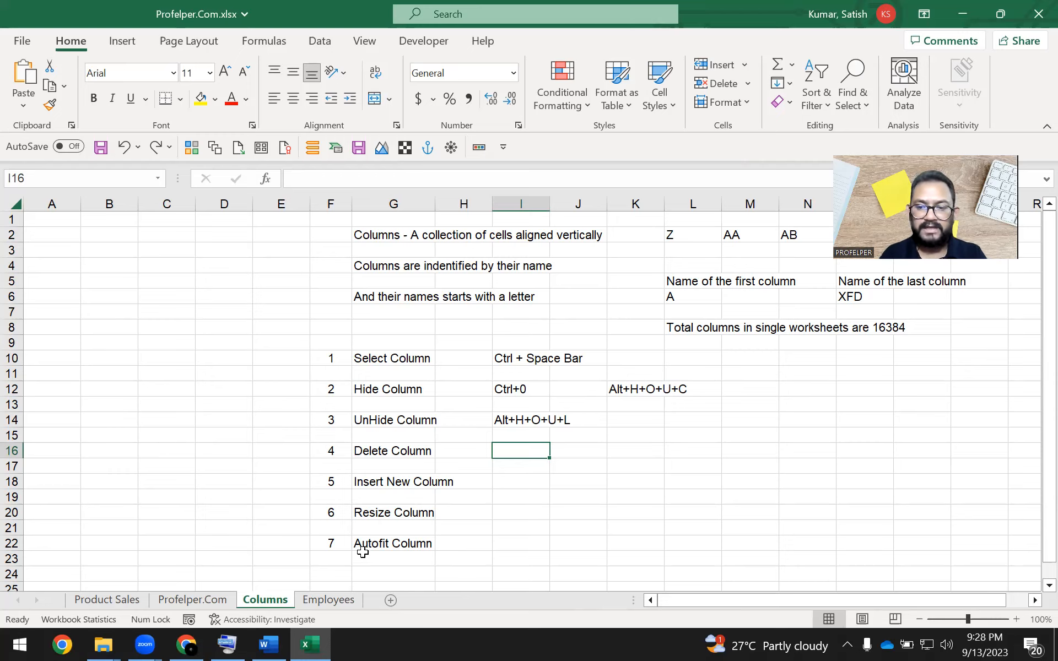
pyautogui.click(331, 600)
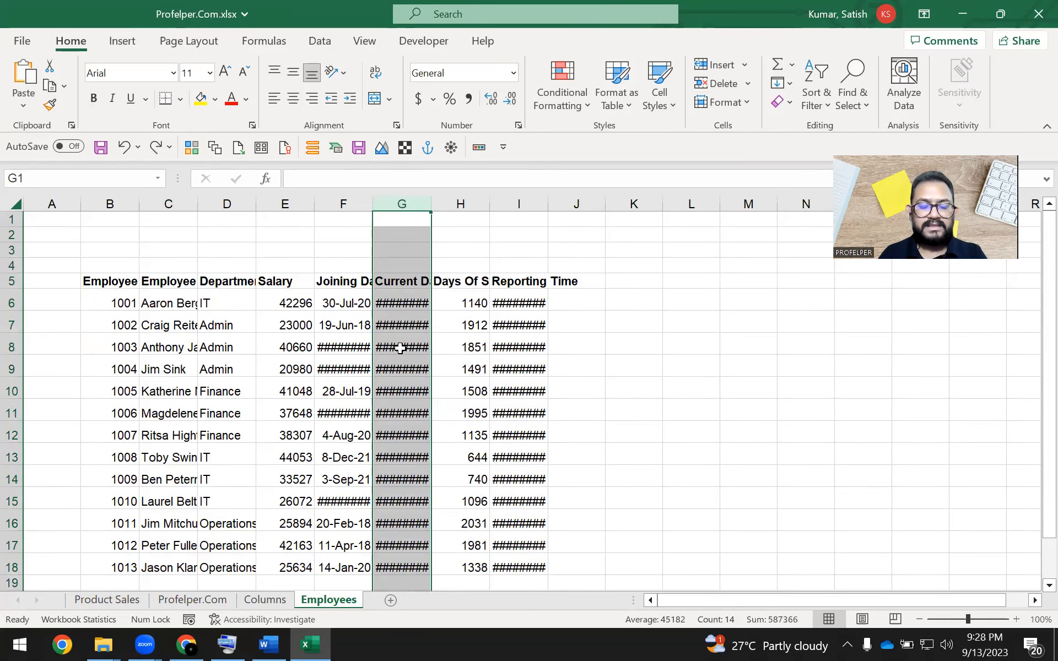
pyautogui.click(265, 600)
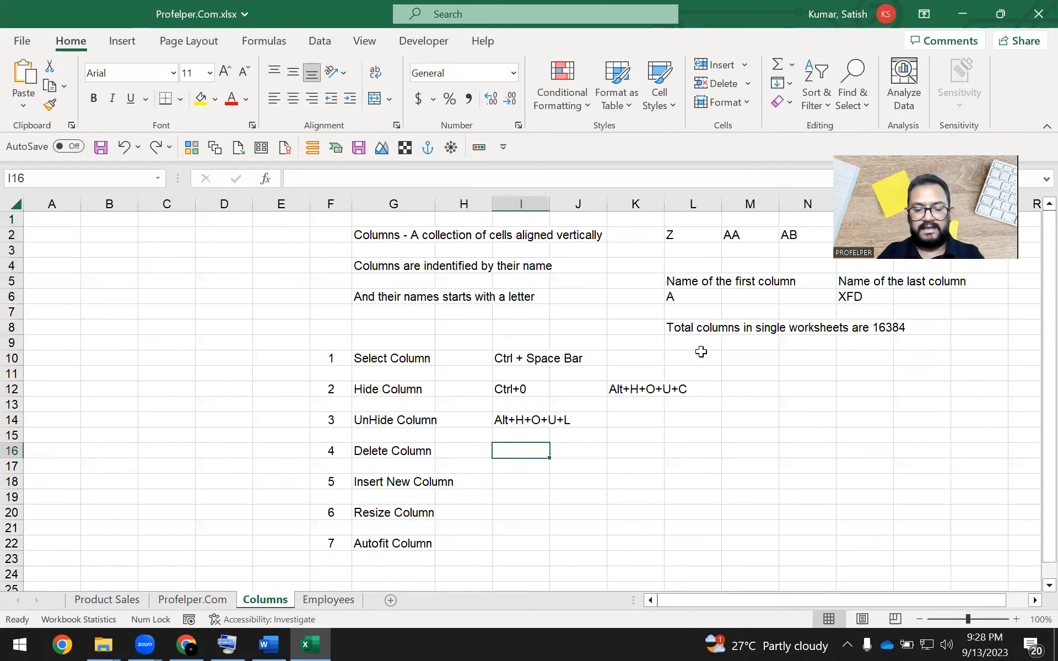
pyautogui.write('Ctlr+')
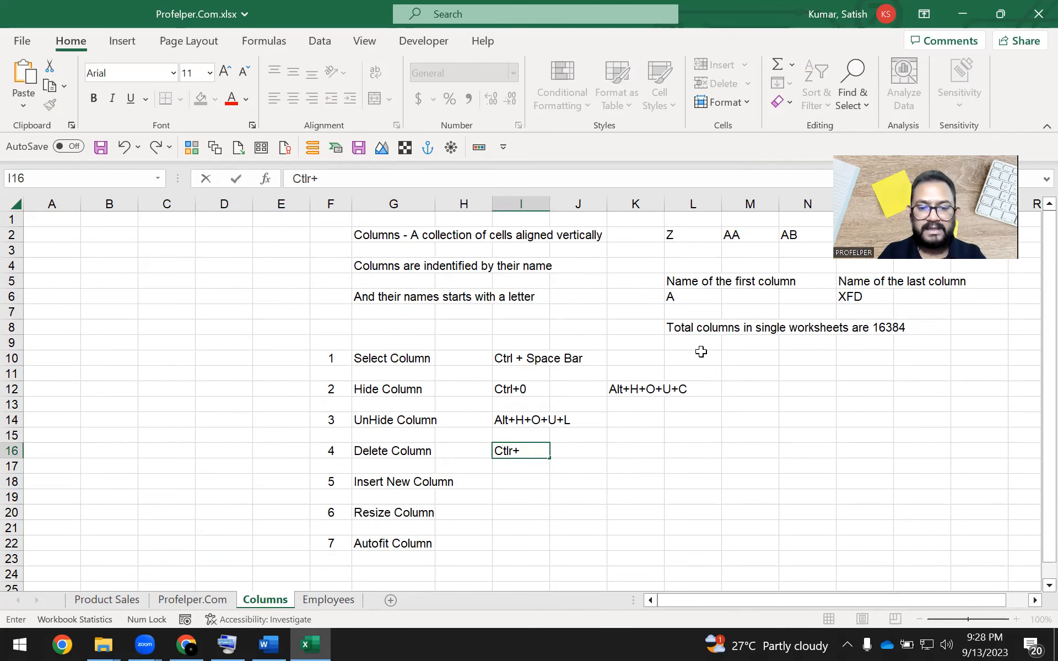
pyautogui.hotkey('shift', 'Left')
pyautogui.hotkey('shift', 'Right')
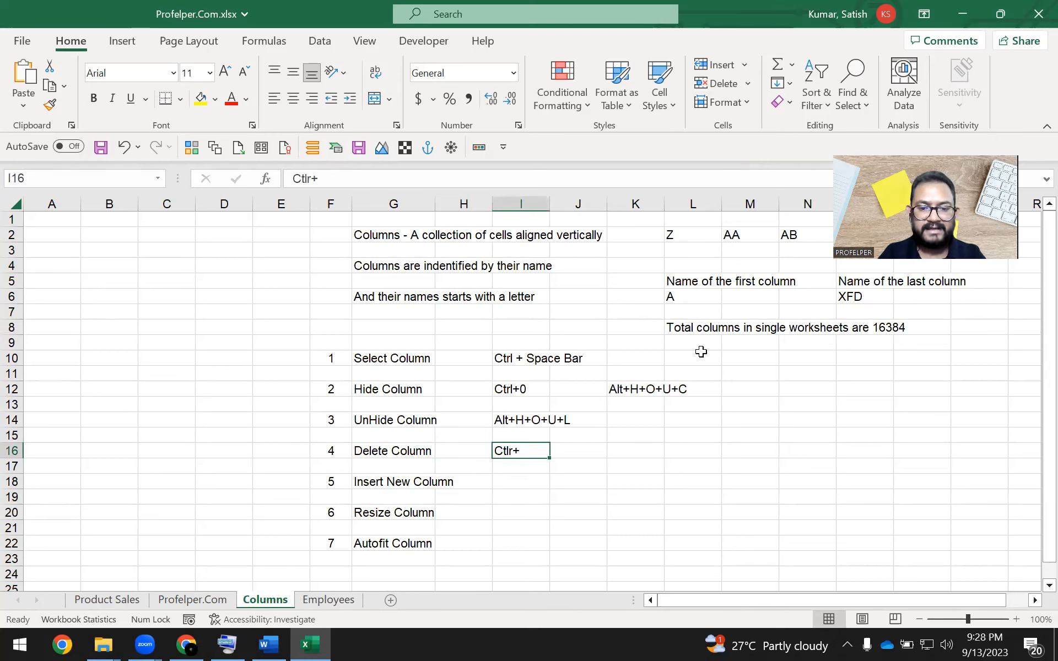
# - Complete the Delete Column shortcut in I16 so that it reads Ctlr+"-"
pyautogui.press('F2')
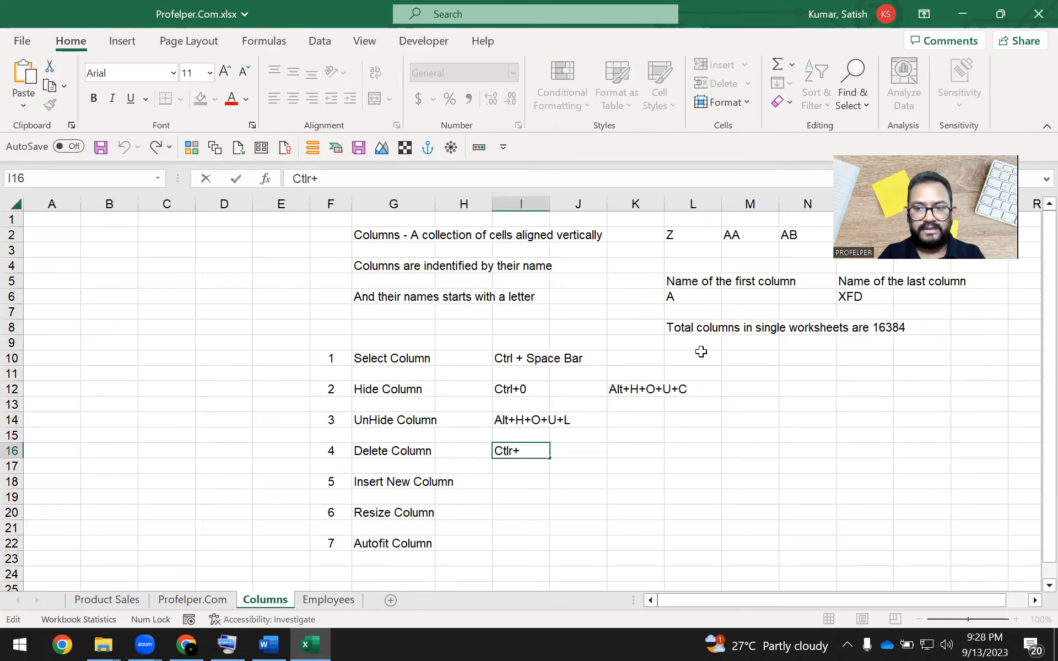
pyautogui.hotkey('shift', 'Left')
pyautogui.hotkey('shift', 'Left')
pyautogui.hotkey('shift', 'Left')
pyautogui.hotkey('shift', 'Left')
pyautogui.press('Right')
pyautogui.press('Right')
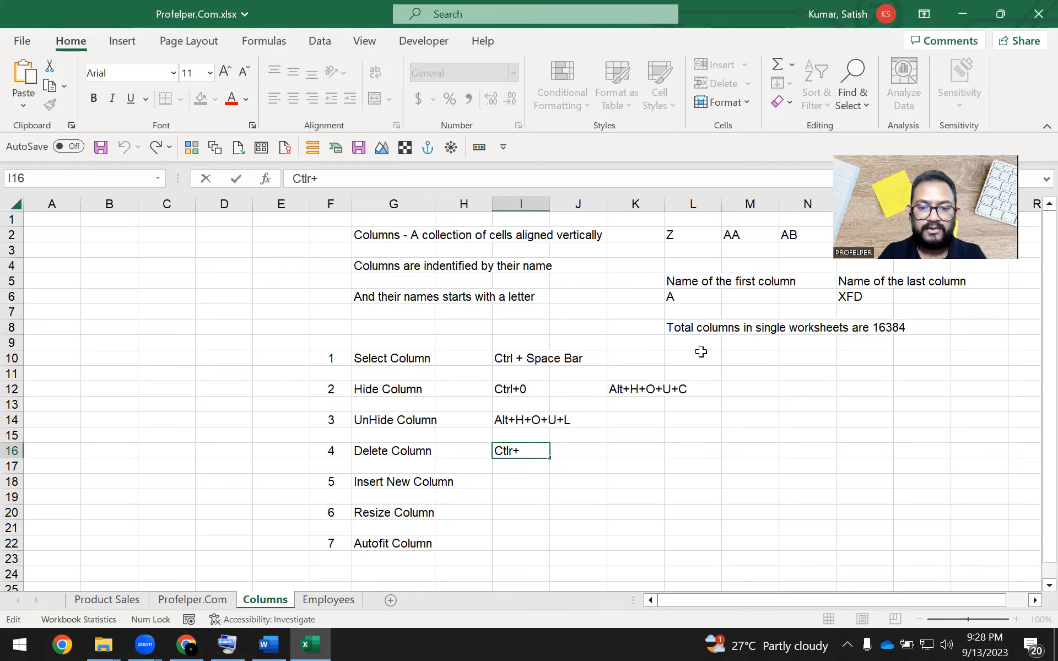
pyautogui.write('"-"')
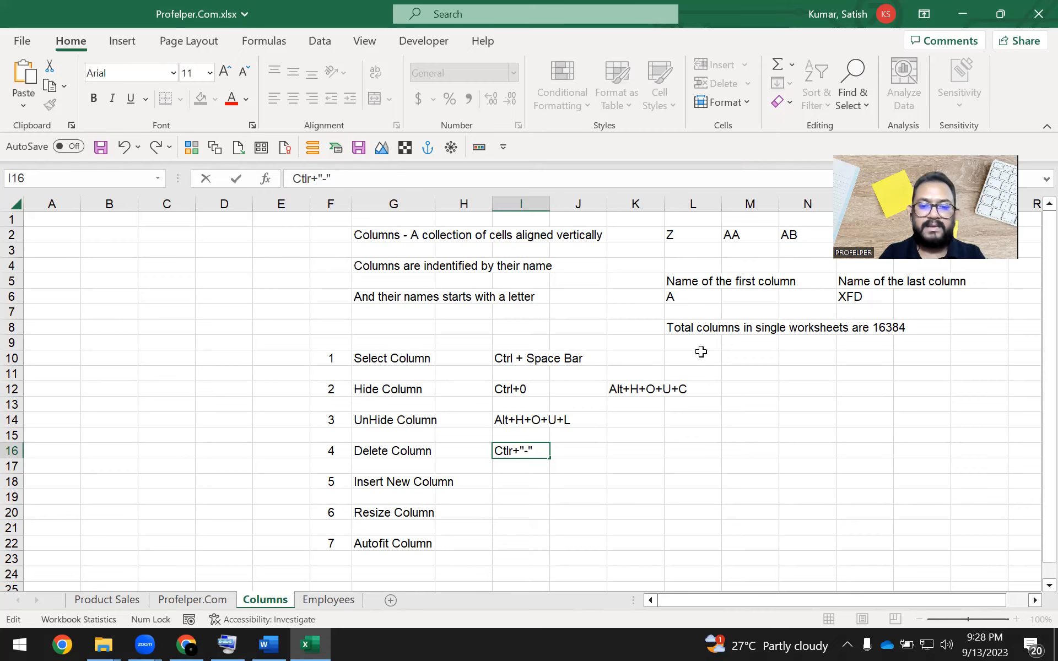
pyautogui.press('Left')
pyautogui.press('Left')
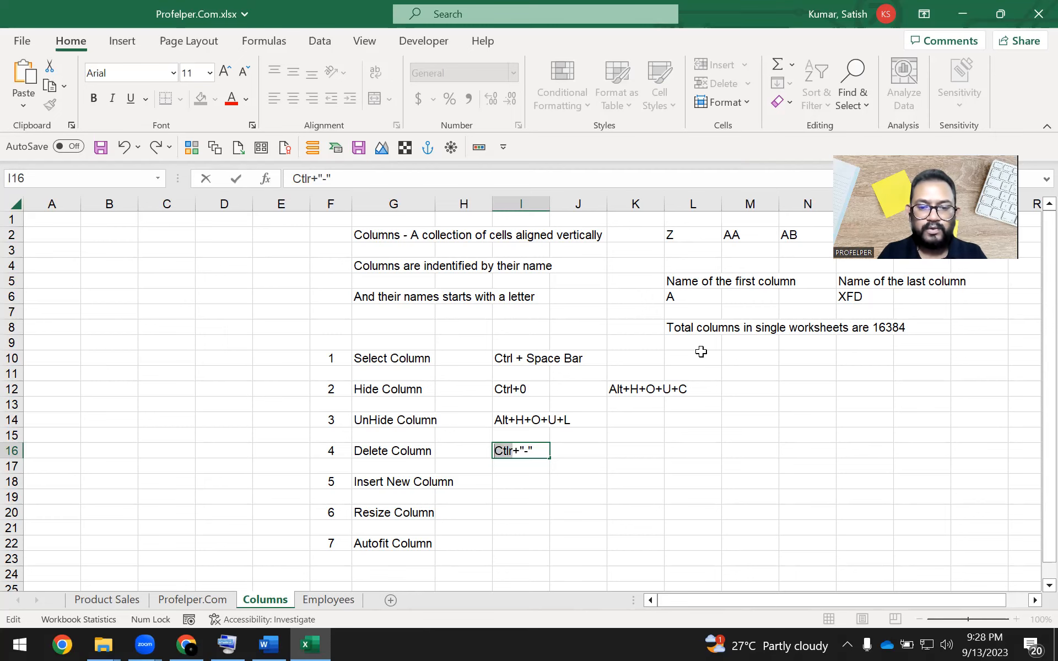
pyautogui.press('Right')
pyautogui.press('Right')
pyautogui.press('Right')
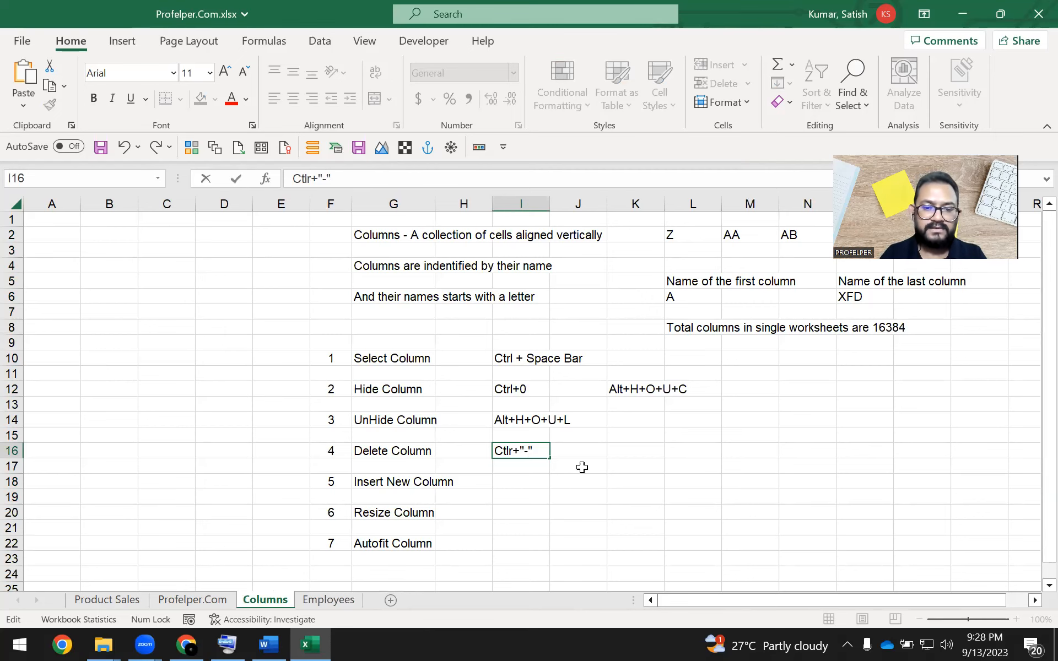
pyautogui.click(807, 498)
# - Demonstrate the Ctrl and minus keys on the On-Screen Keyboard, minimize it and return to the Columns sheet in Excel
pyautogui.click(227, 645)
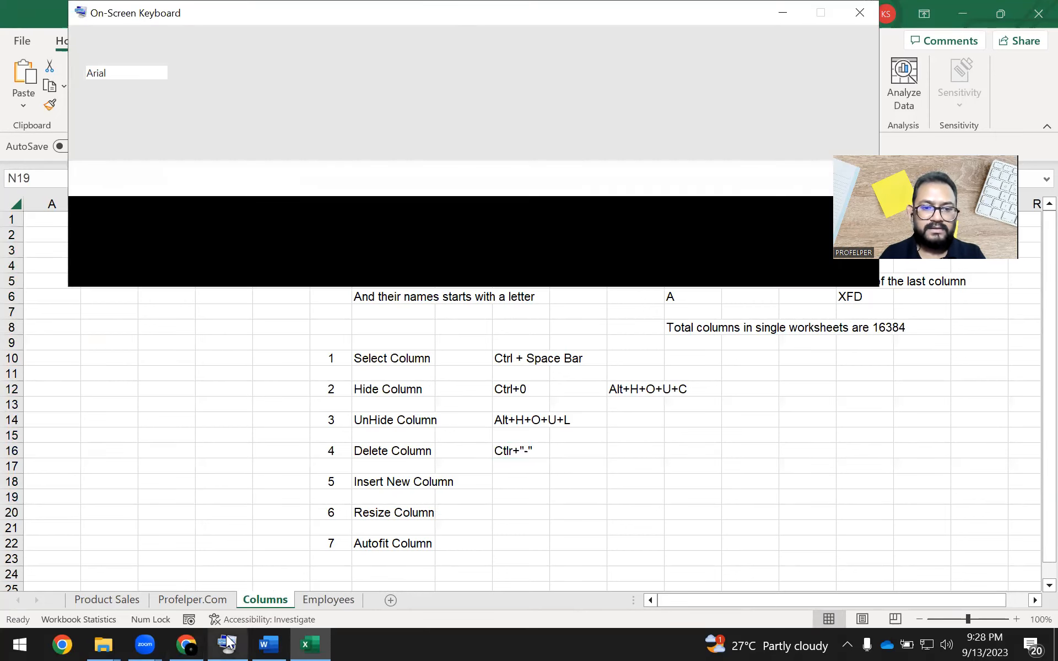
pyautogui.click(140, 251)
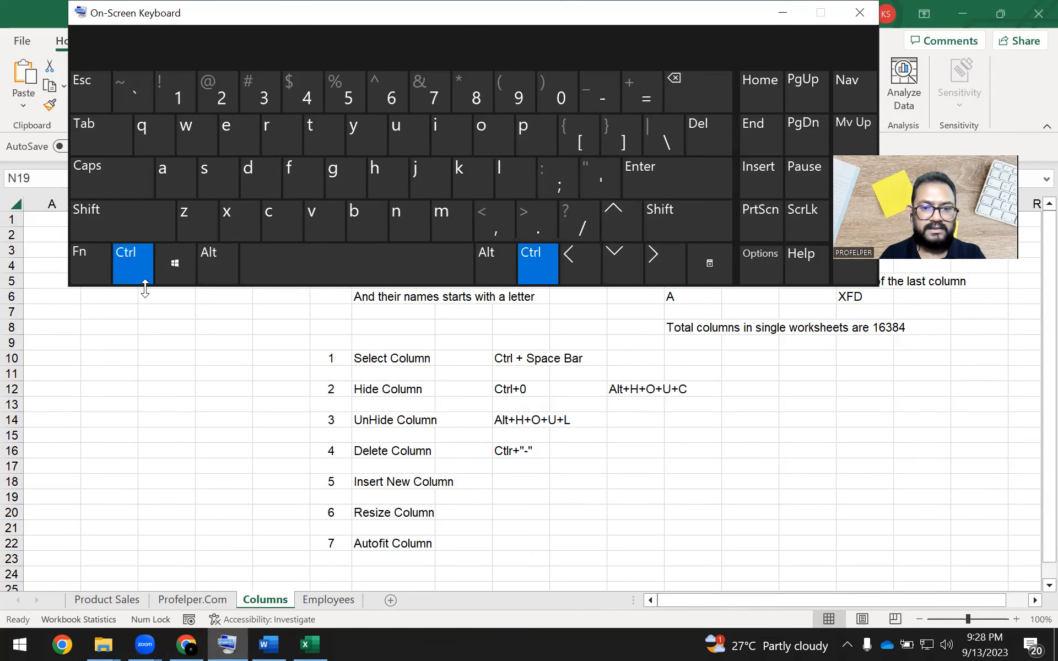
pyautogui.click(573, 94)
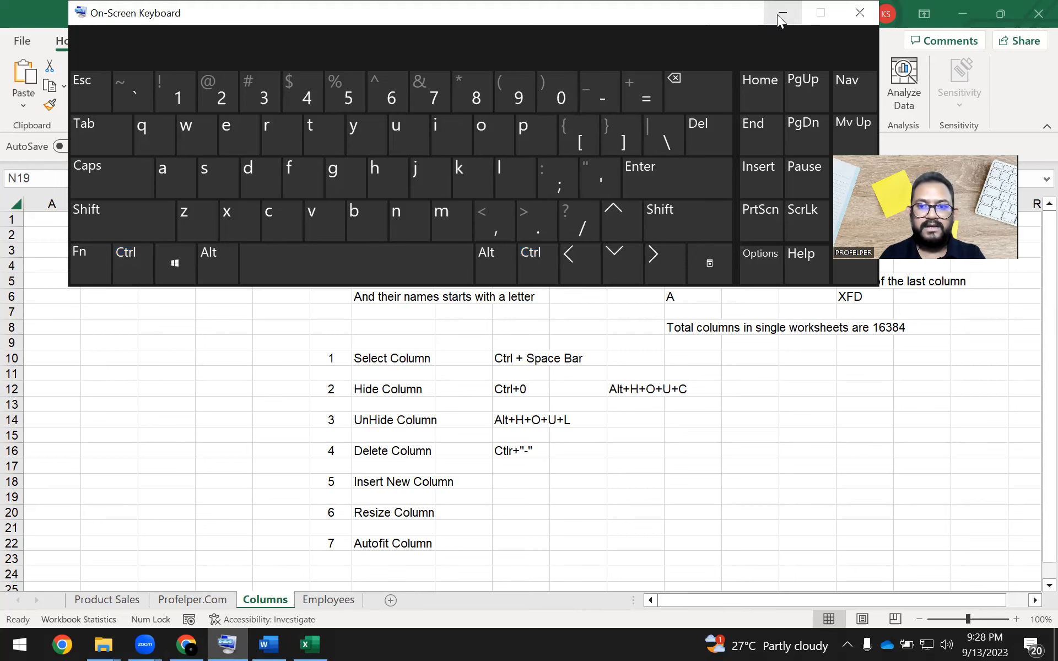
pyautogui.click(778, 14)
pyautogui.click(656, 467)
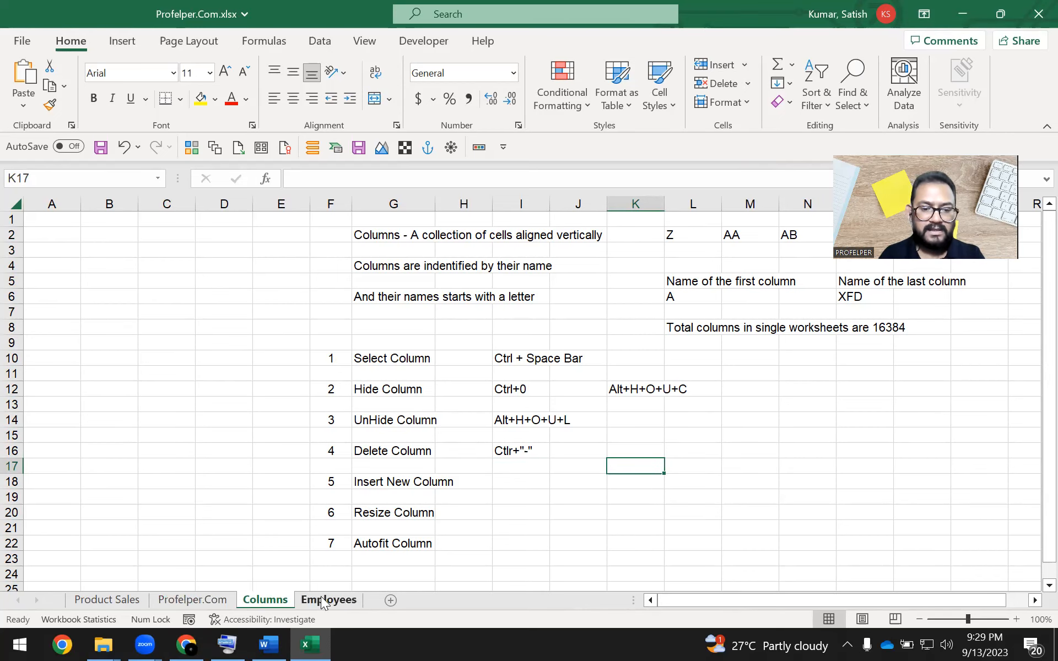
# - Delete the entire Current Date column, column G, from the Employees sheet using the Ctrl+"-" shortcut
pyautogui.click(347, 600)
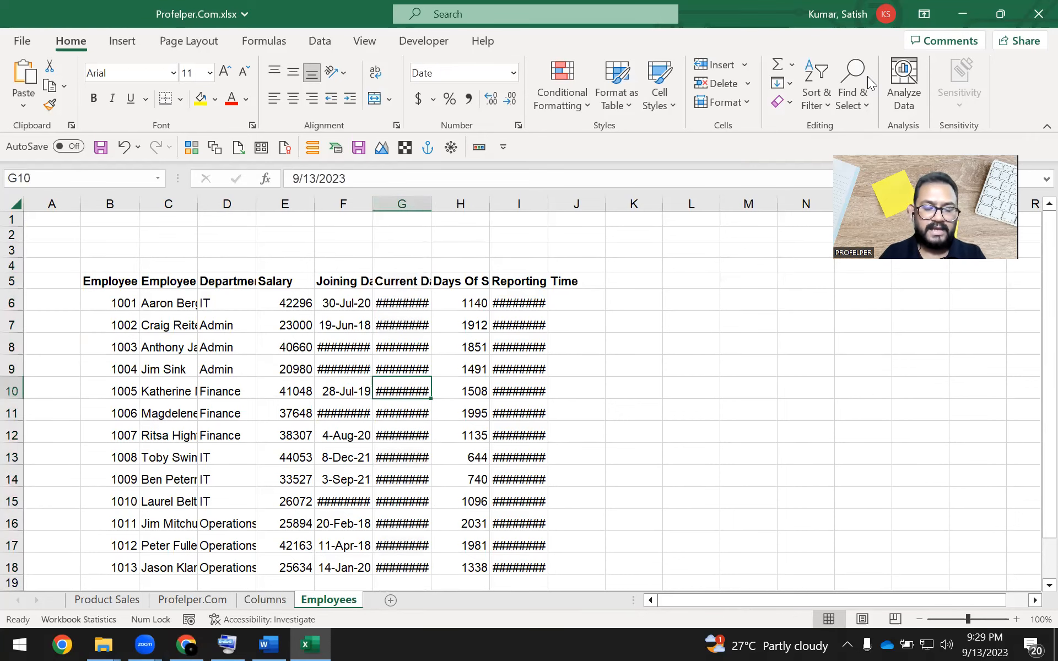
pyautogui.press('Return')
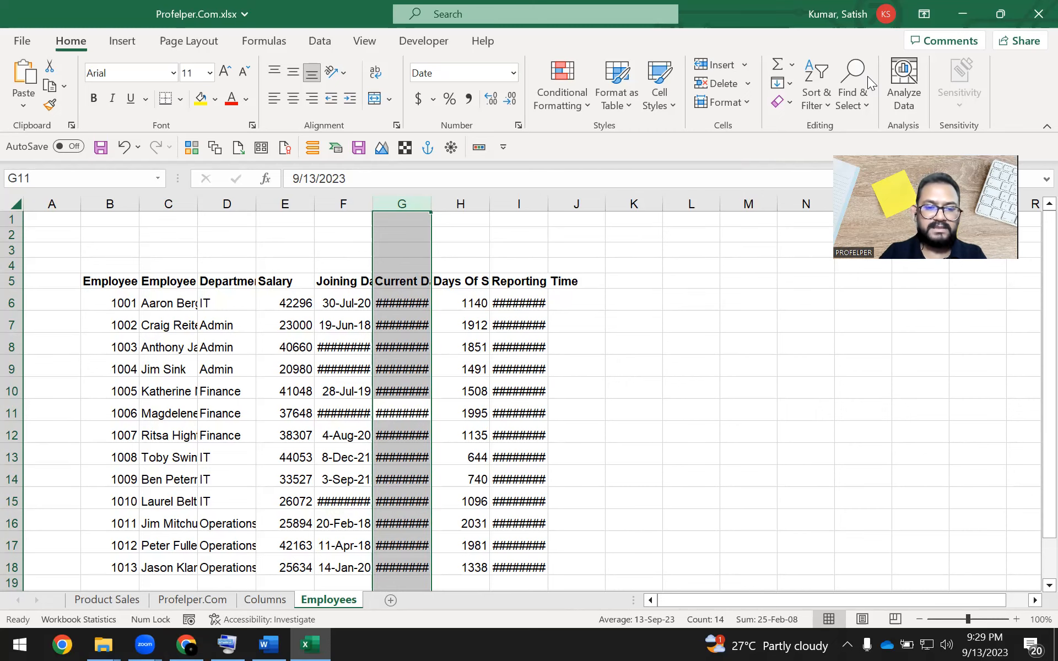
pyautogui.hotkey('ctrl', '-')
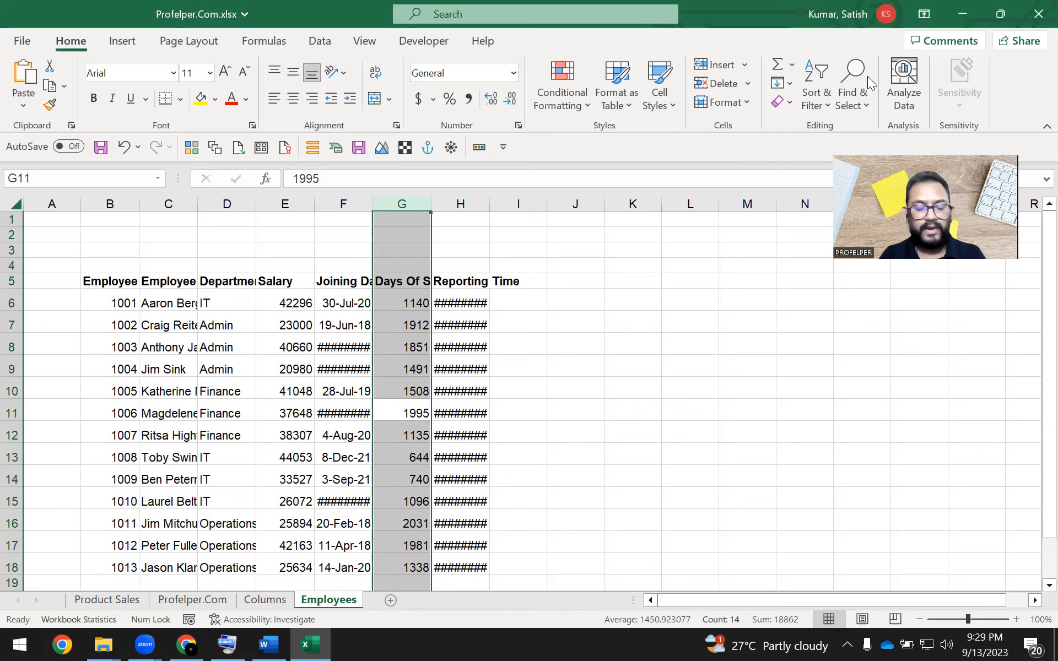
# - Undo the Current Date column's deletion, redo it and undo it once more
pyautogui.hotkey('ctrl', 'z')
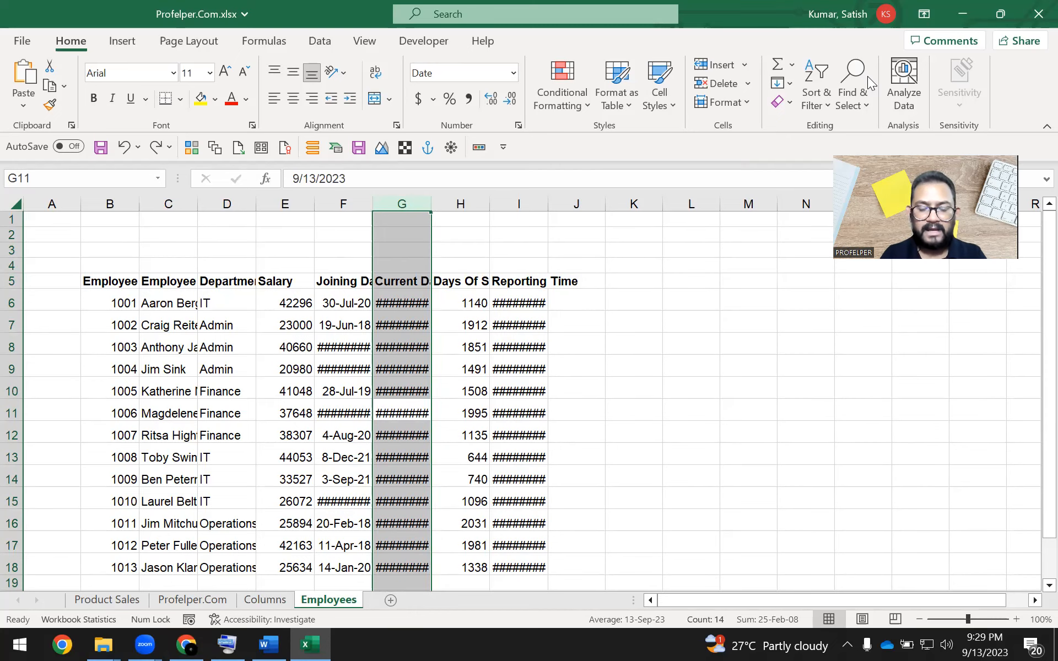
pyautogui.hotkey('ctrl', 'y')
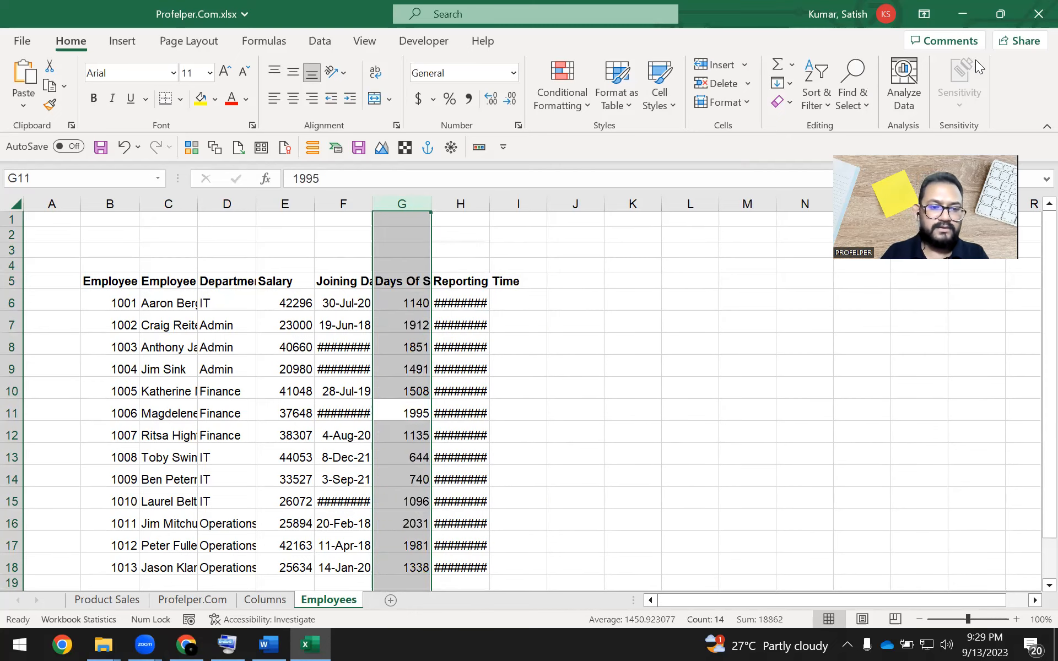
pyautogui.click(123, 147)
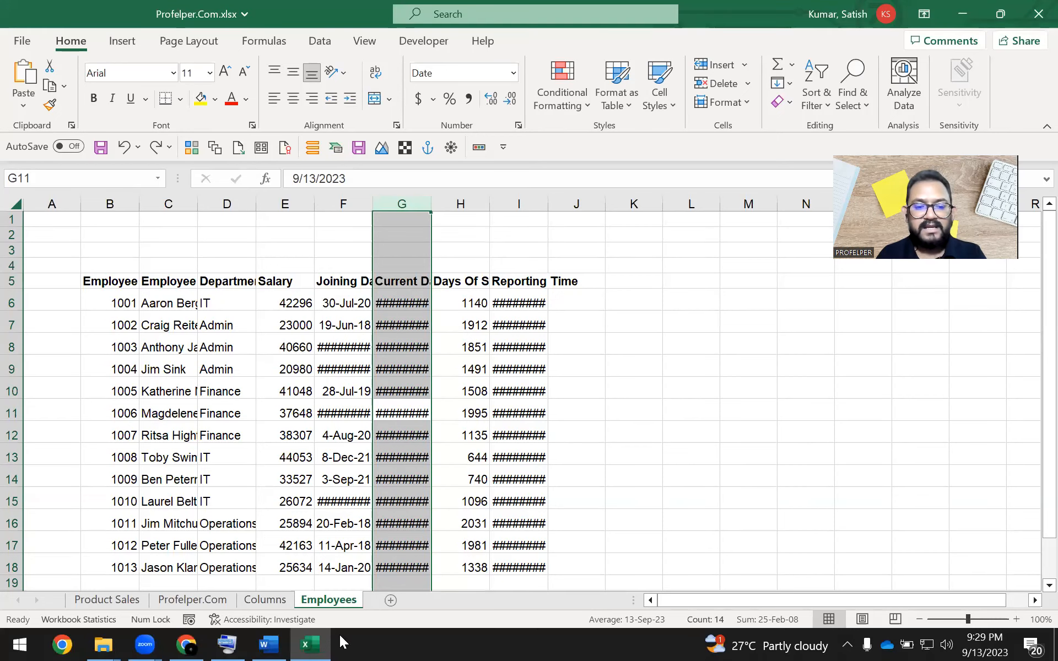
# - Enter Alt+E+D in cell K16 of the Columns sheet as the second Delete Column shortcut
pyautogui.click(261, 620)
pyautogui.click(265, 600)
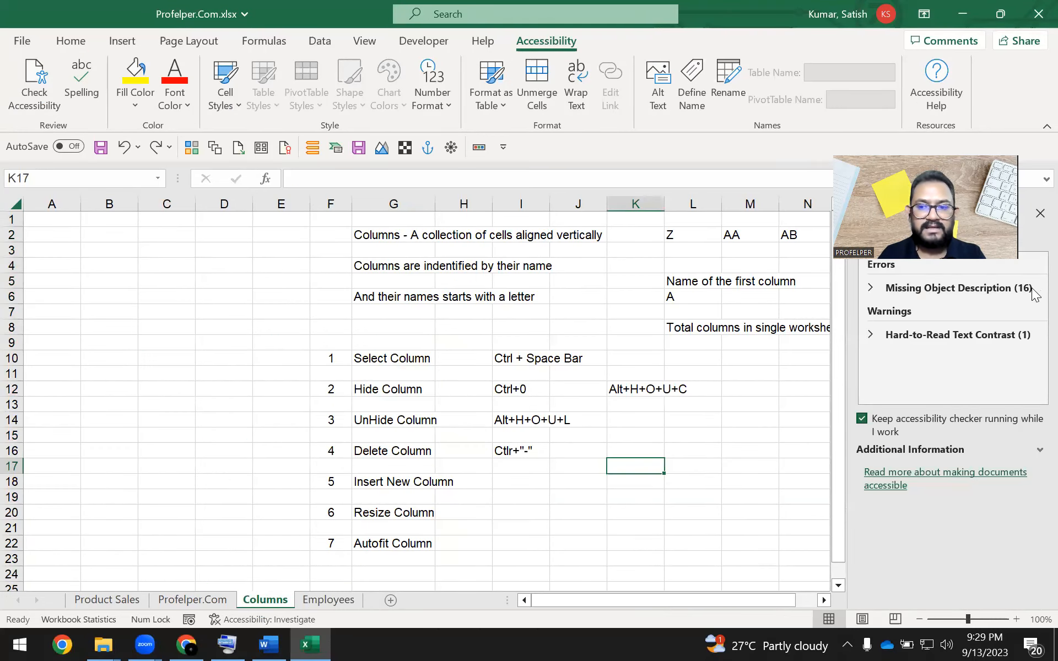
pyautogui.click(1040, 214)
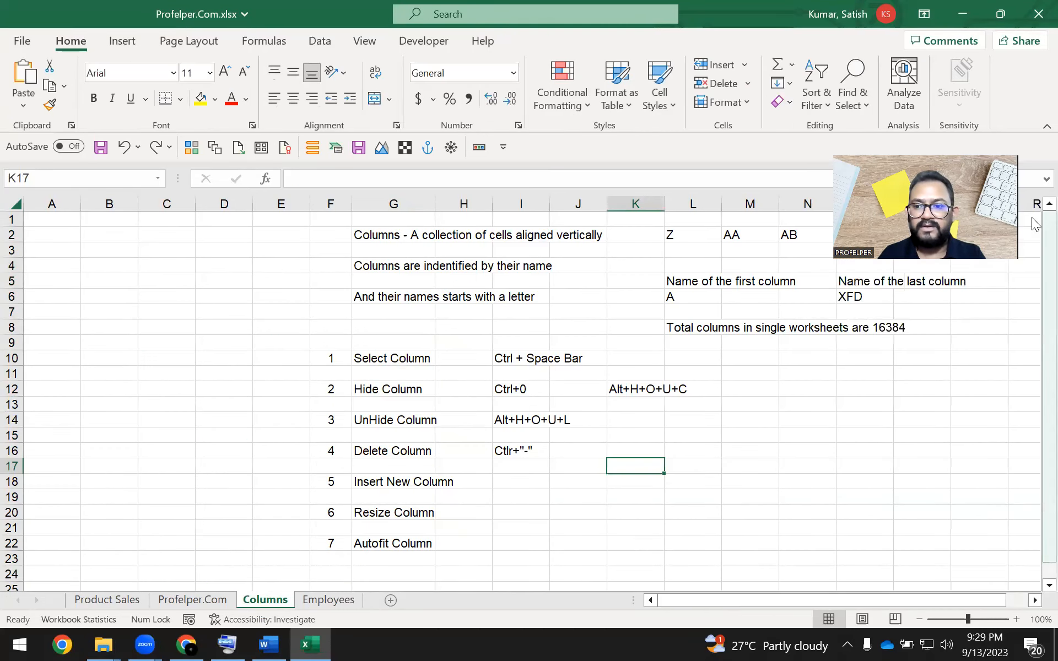
pyautogui.click(633, 449)
pyautogui.write('A')
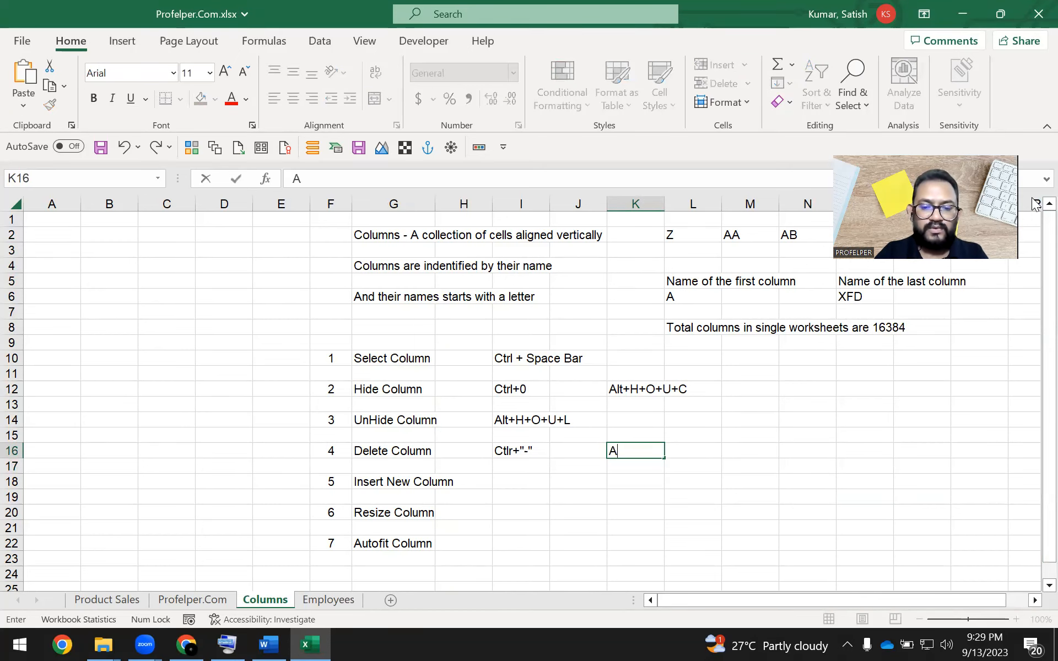
pyautogui.write('lt+E+D')
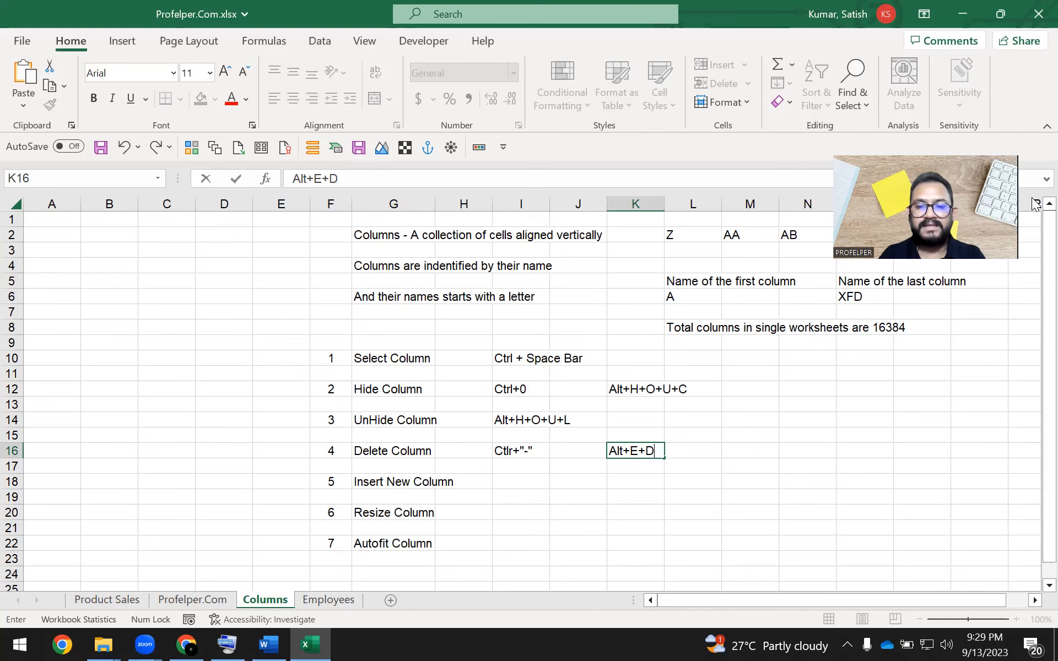
pyautogui.press('Return')
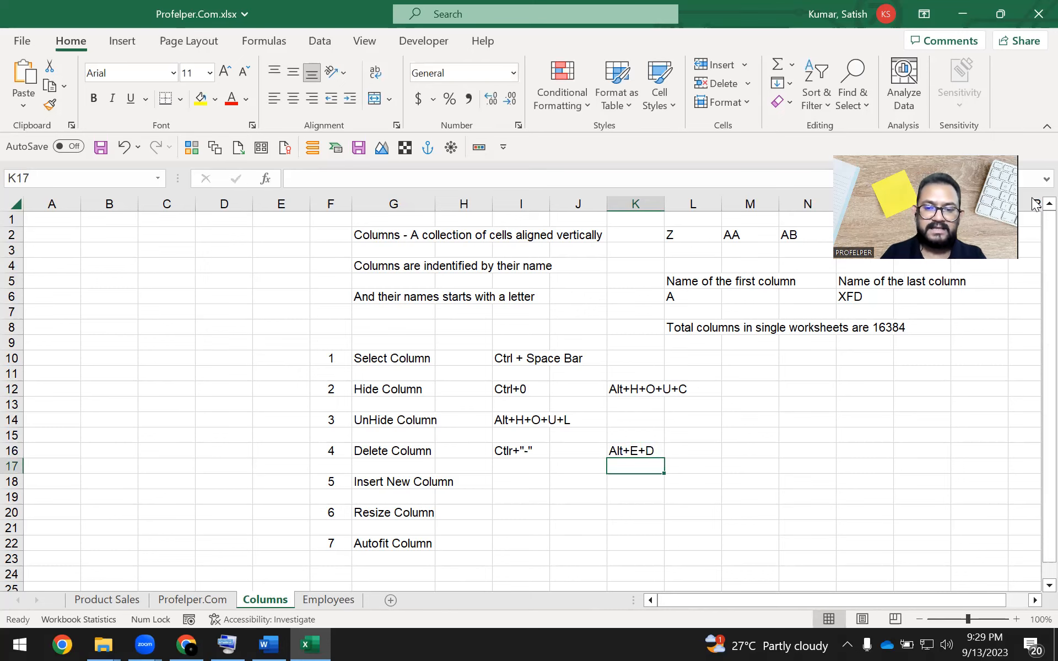
# - Delete the Current Date column, column G, from the Employees sheet with Alt+E+D and undo the deletion
pyautogui.click(328, 600)
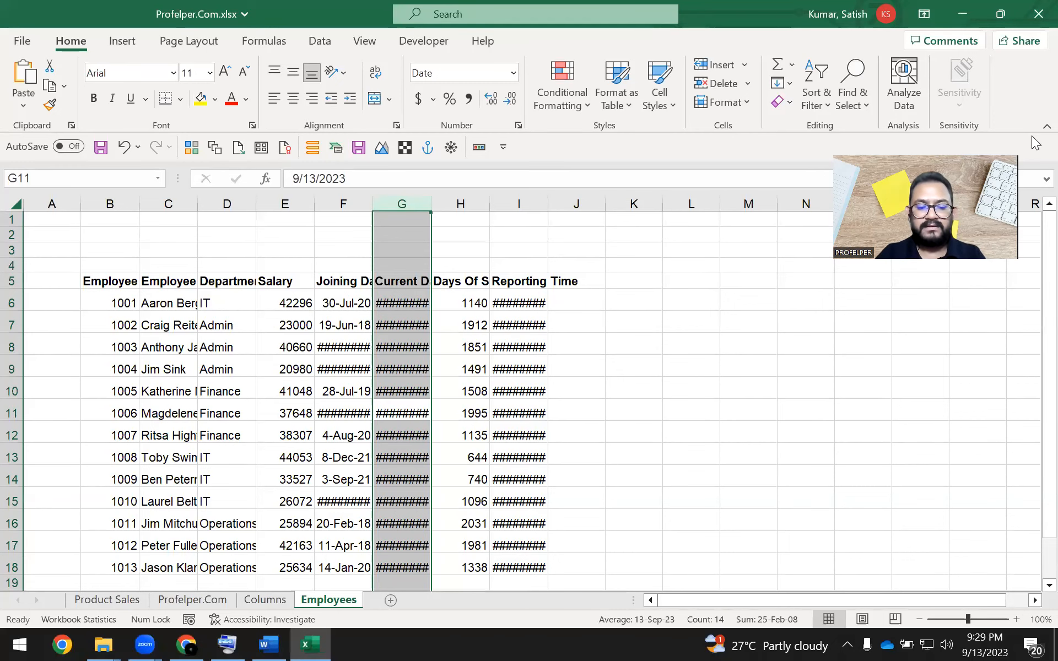
pyautogui.hotkey('alt', 'e')
pyautogui.press('l')
pyautogui.press('d')
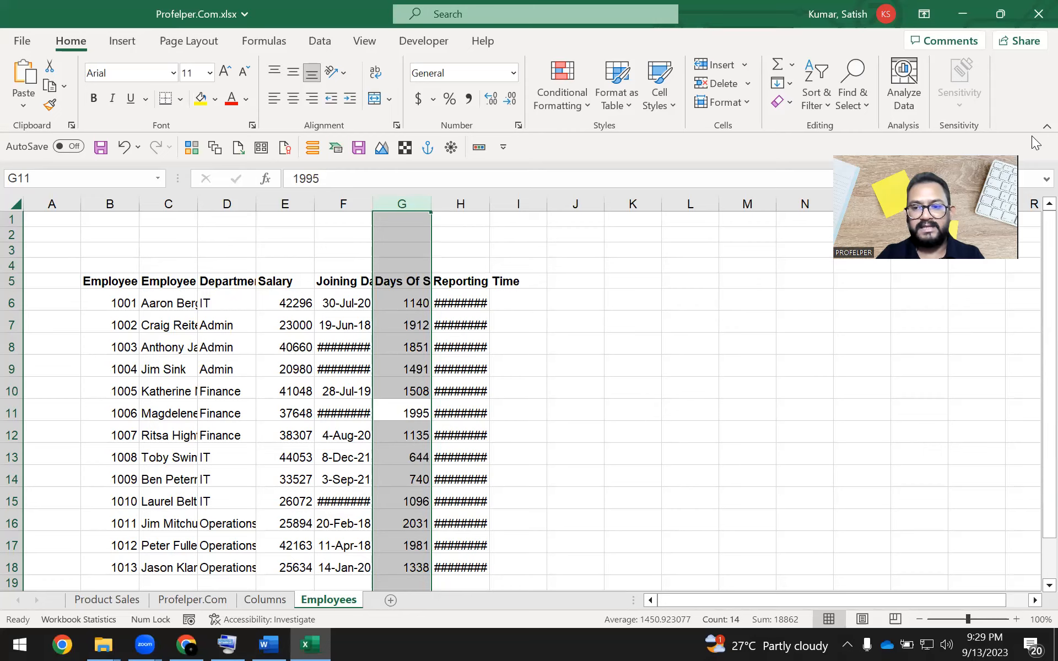
pyautogui.hotkey('ctrl', 'z')
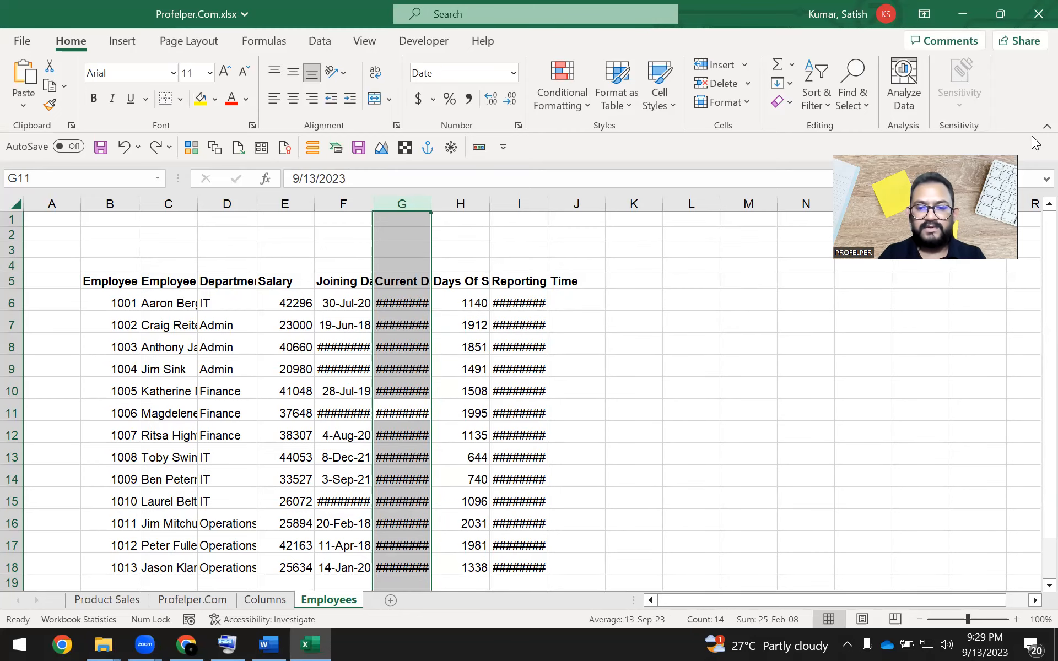
# - Enter Alt+H+D+C in cell M16 of the Columns sheet as the third Delete Column shortcut
pyautogui.hotkey('ctrl', 'pageup')
pyautogui.press('Up')
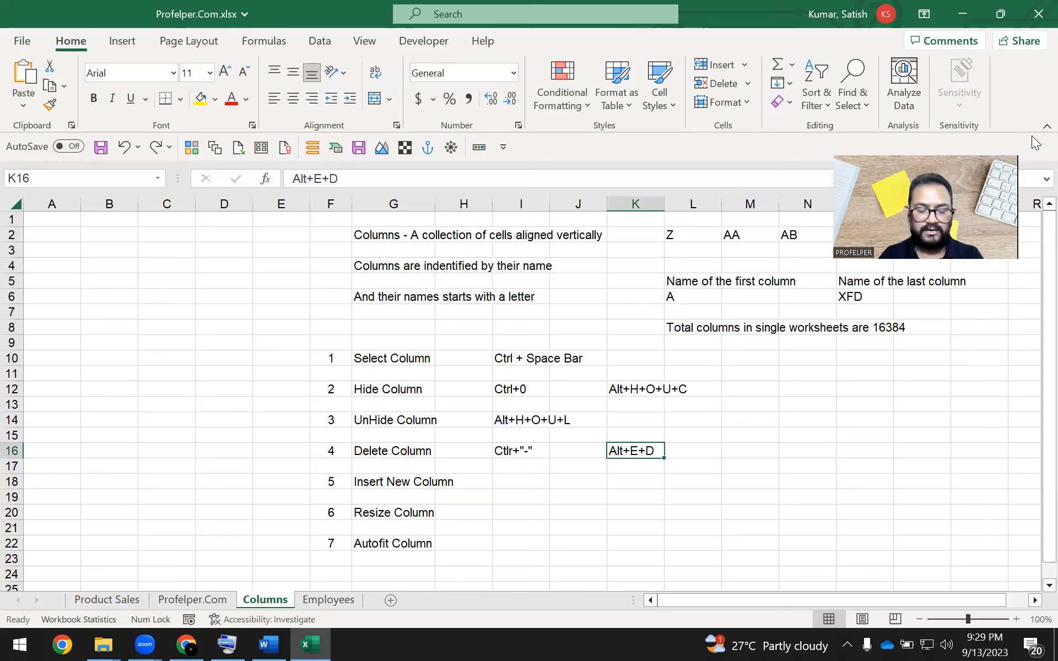
pyautogui.press('Right')
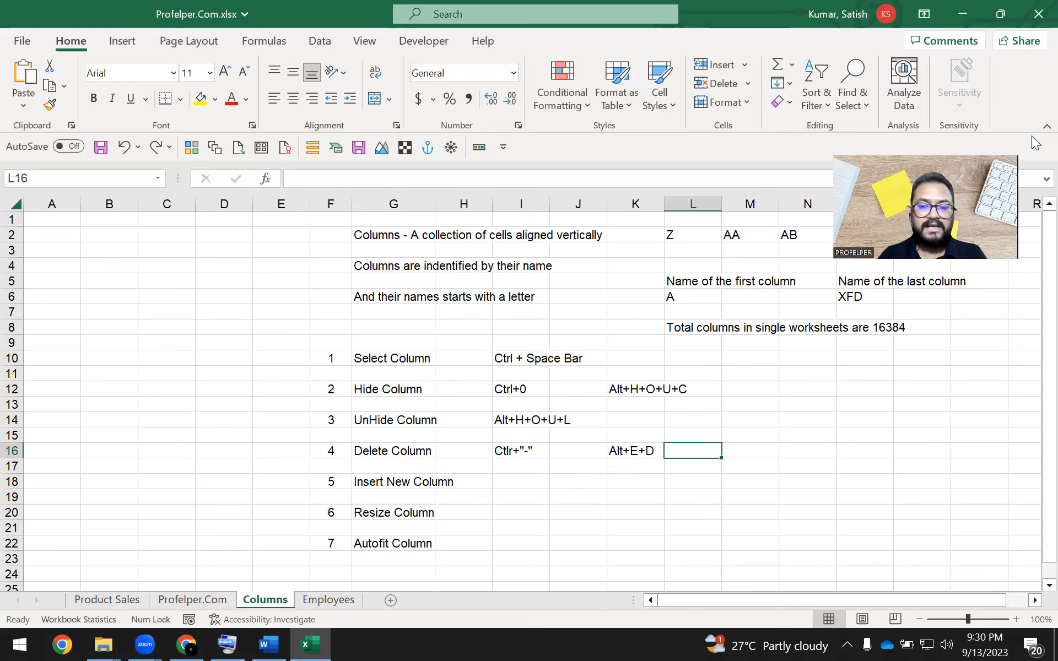
pyautogui.press('Left')
pyautogui.press('Right')
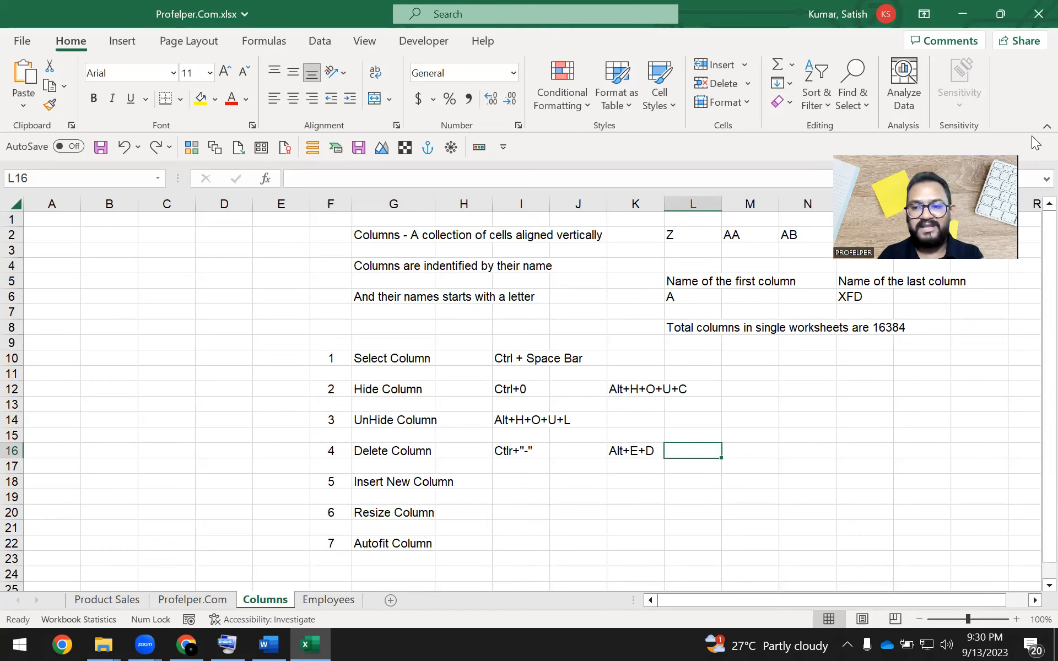
pyautogui.click(930, 120)
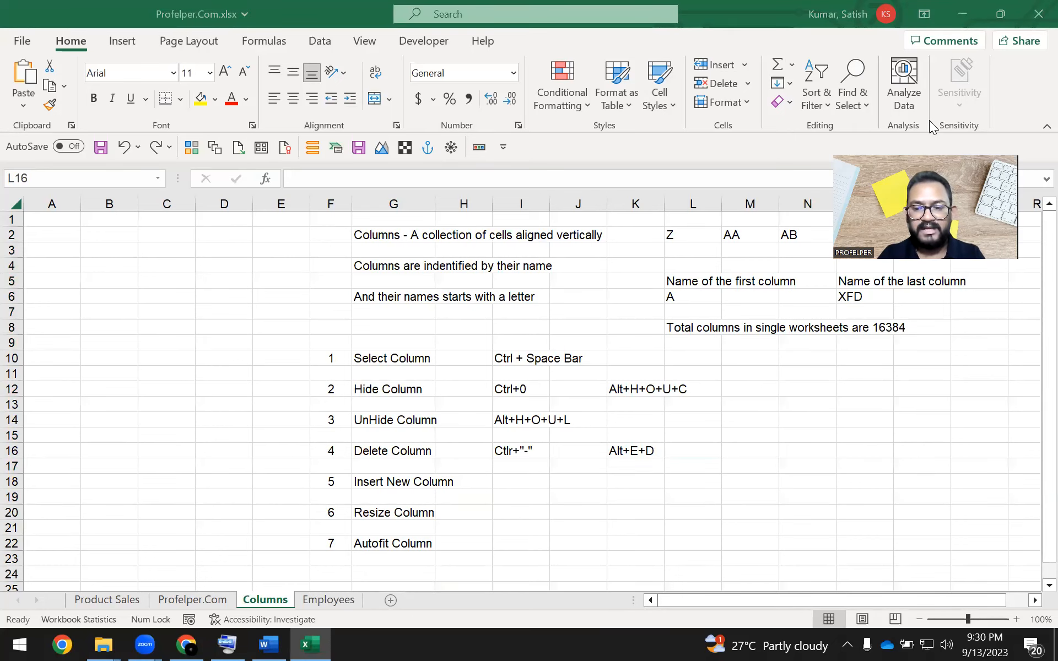
pyautogui.press('Right')
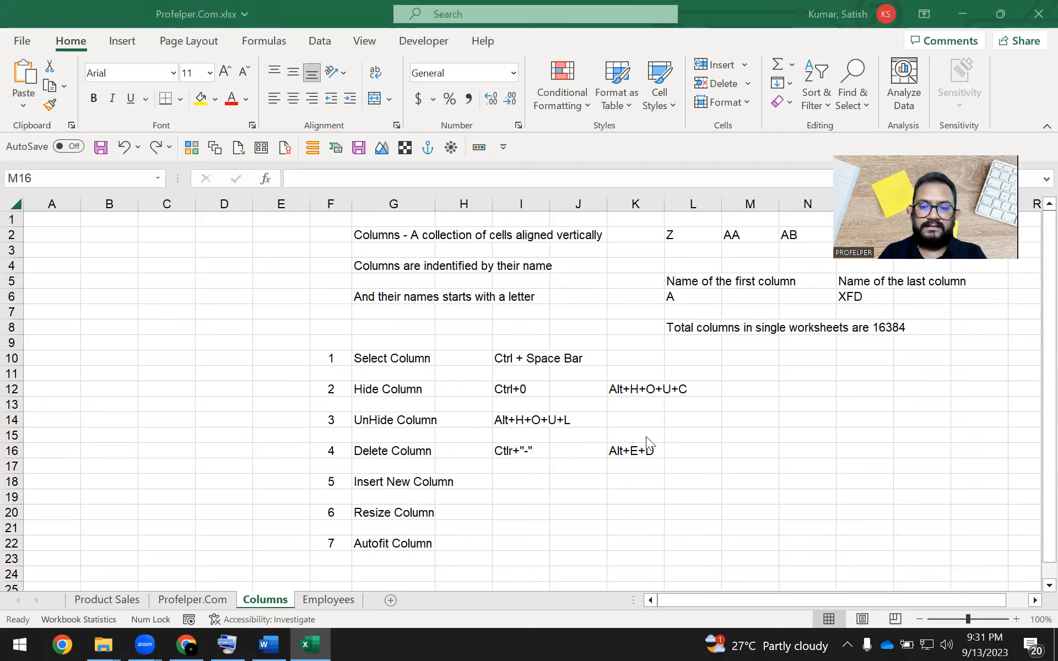
pyautogui.click(726, 452)
pyautogui.write('A')
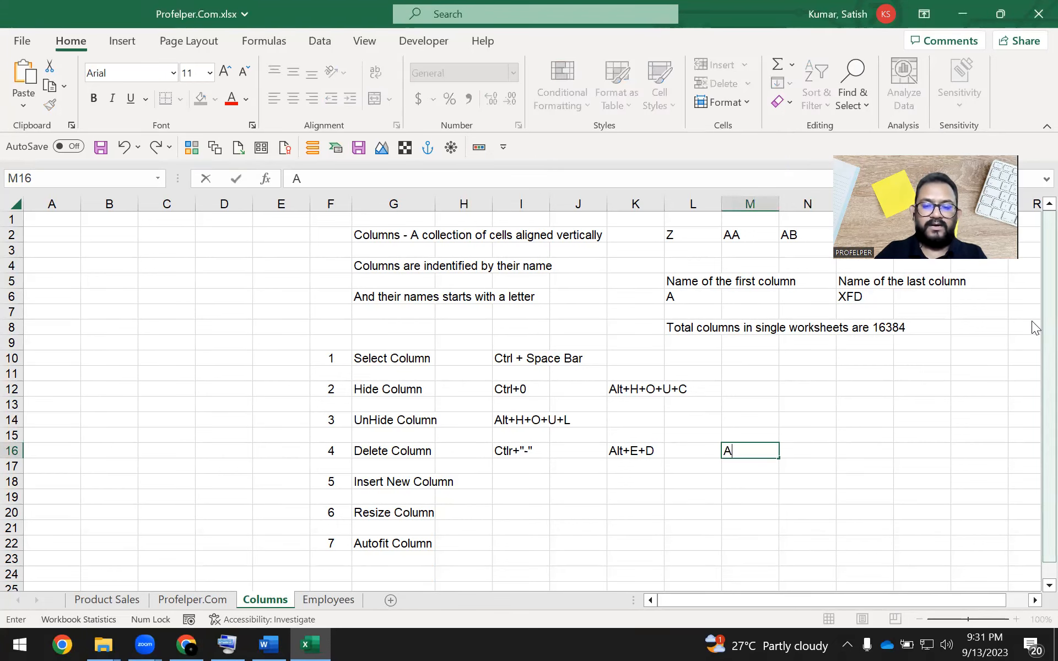
pyautogui.write('lt+H')
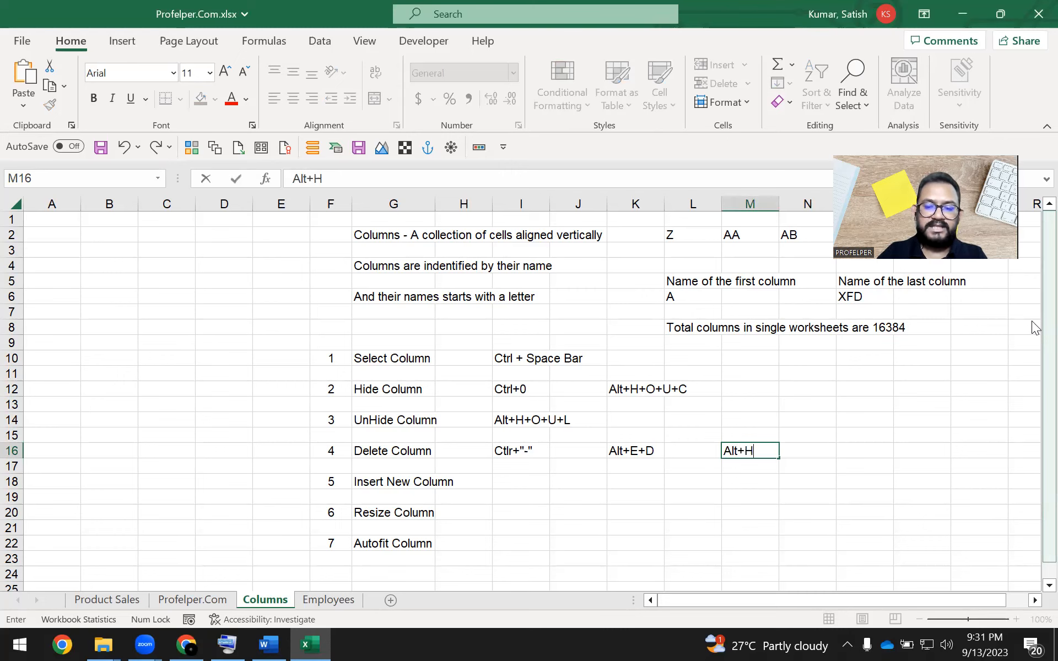
pyautogui.write('+D+C')
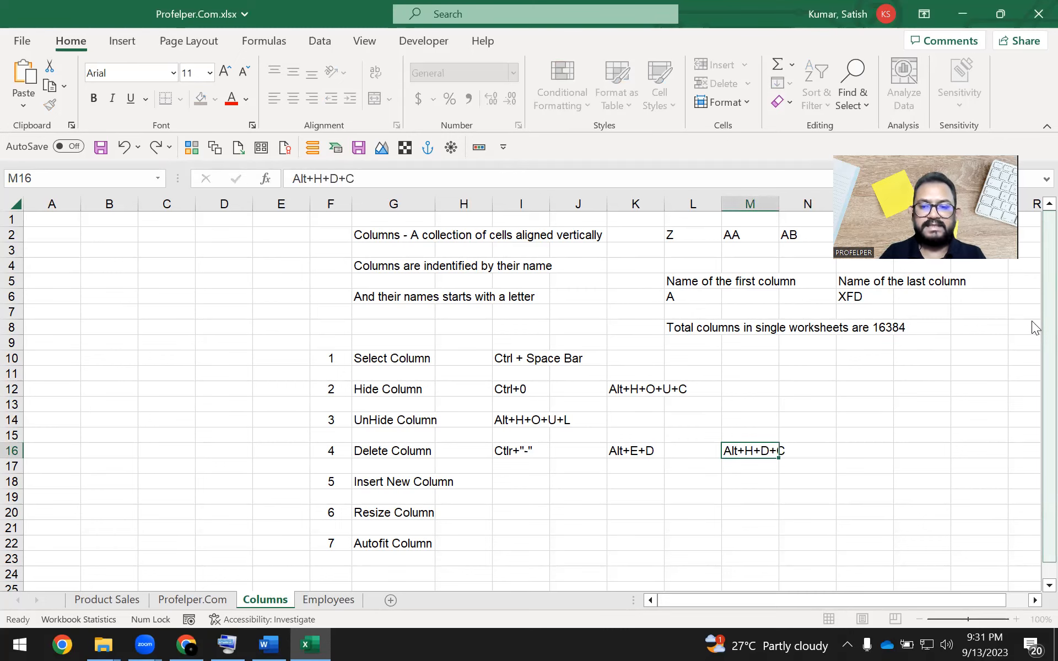
pyautogui.hotkey('ctrl', 'Return')
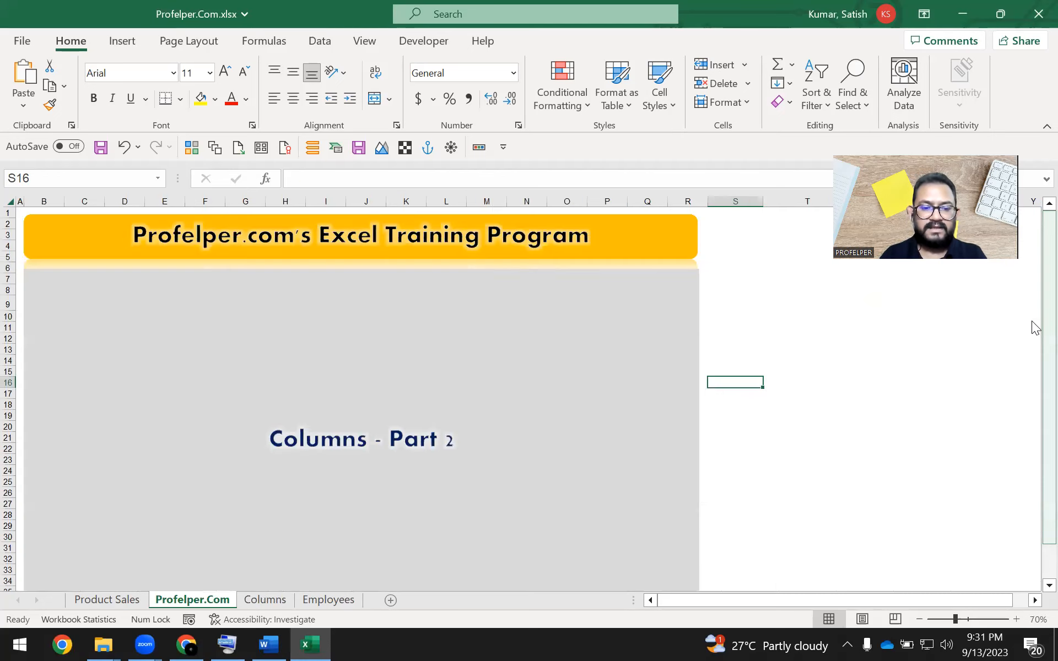
# - Delete the entire column H from the Employees sheet using the Alt+H+D+C shortcut and undo the deletion
pyautogui.hotkey('ctrl', 'pagedown')
pyautogui.hotkey('ctrl', 'pagedown')
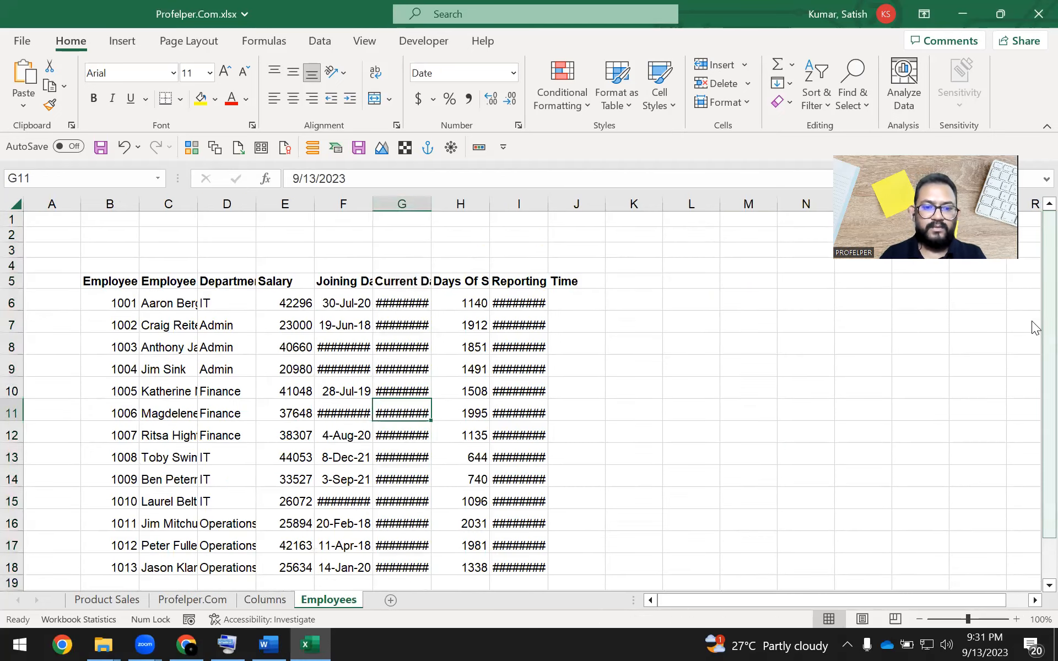
pyautogui.hotkey('ctrl', 'space')
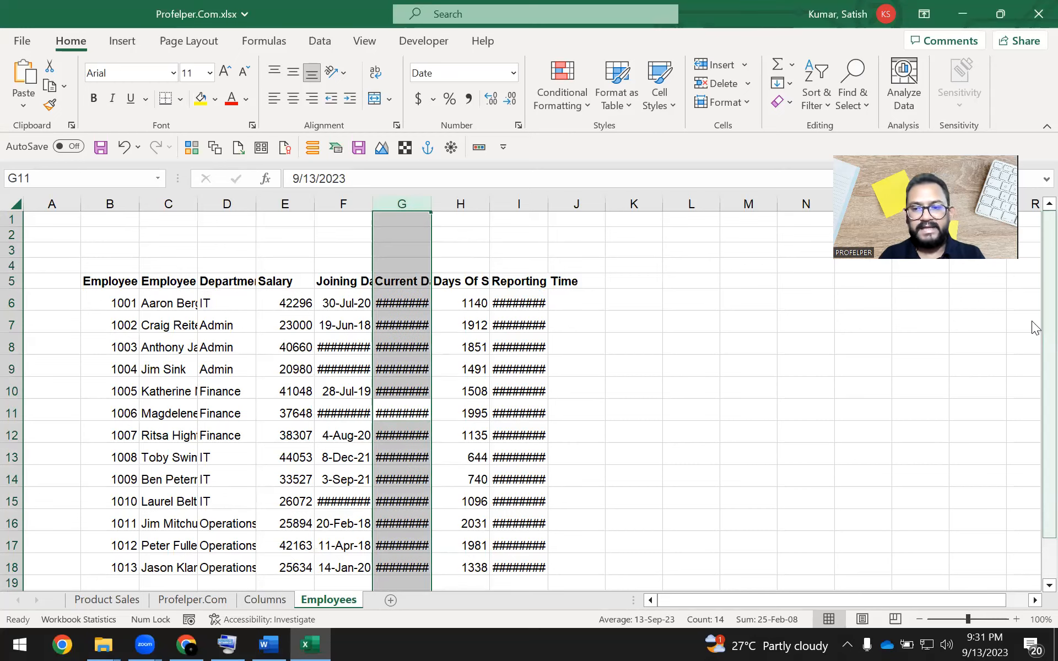
pyautogui.hotkey('alt', 'h')
pyautogui.press('Escape')
pyautogui.press('Right')
pyautogui.press('Right')
pyautogui.press('Left')
pyautogui.hotkey('ctrl', 'space')
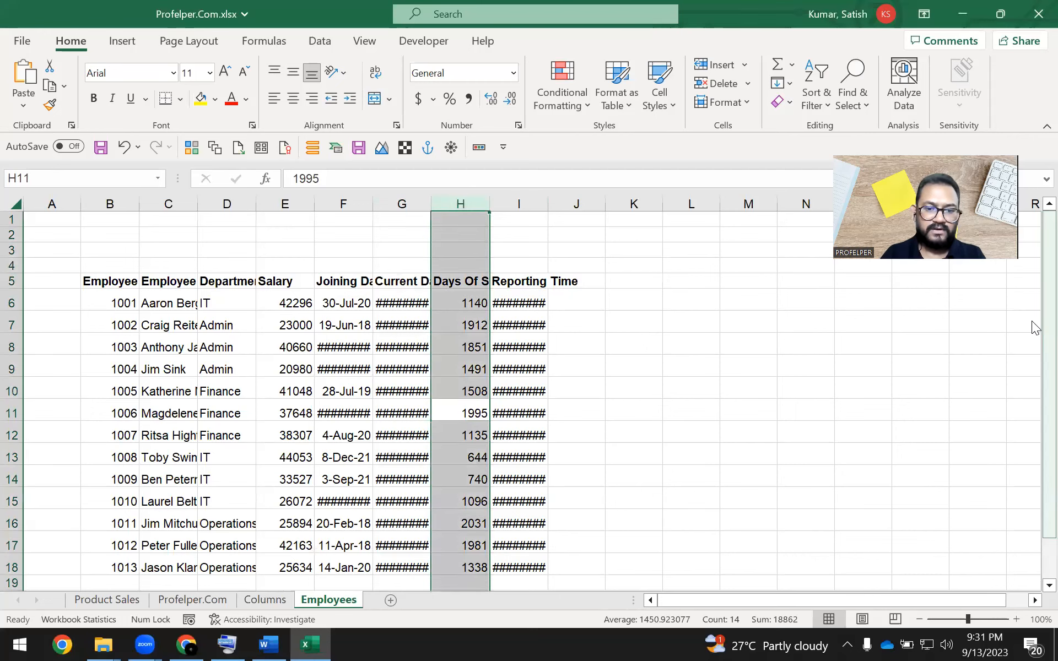
pyautogui.hotkey('ctrl', 'Up')
pyautogui.press('Down')
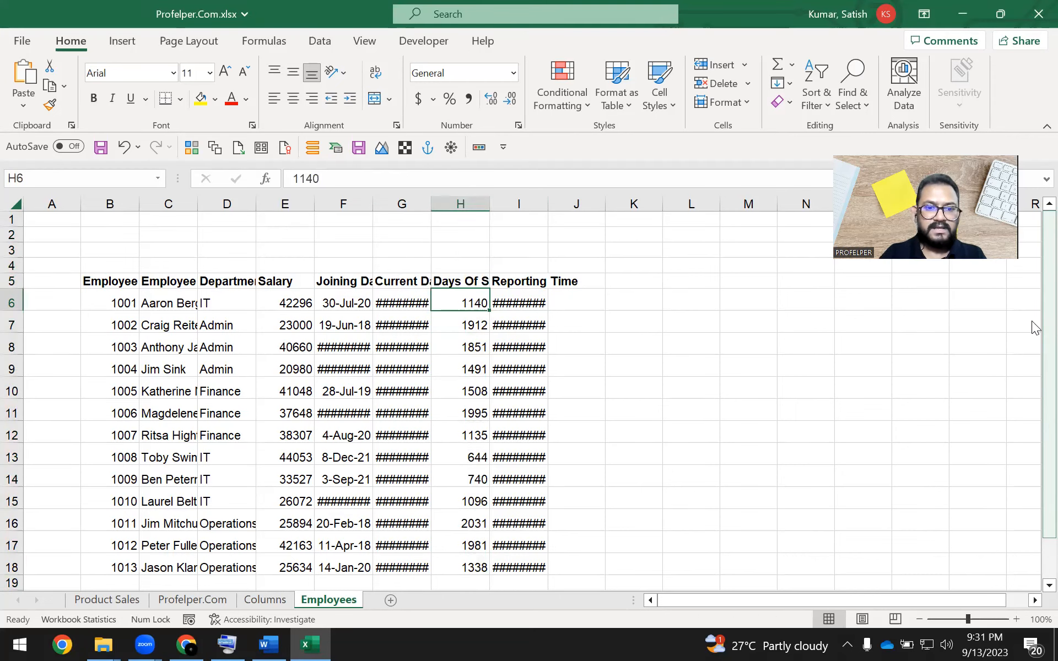
pyautogui.hotkey('ctrl', 'space')
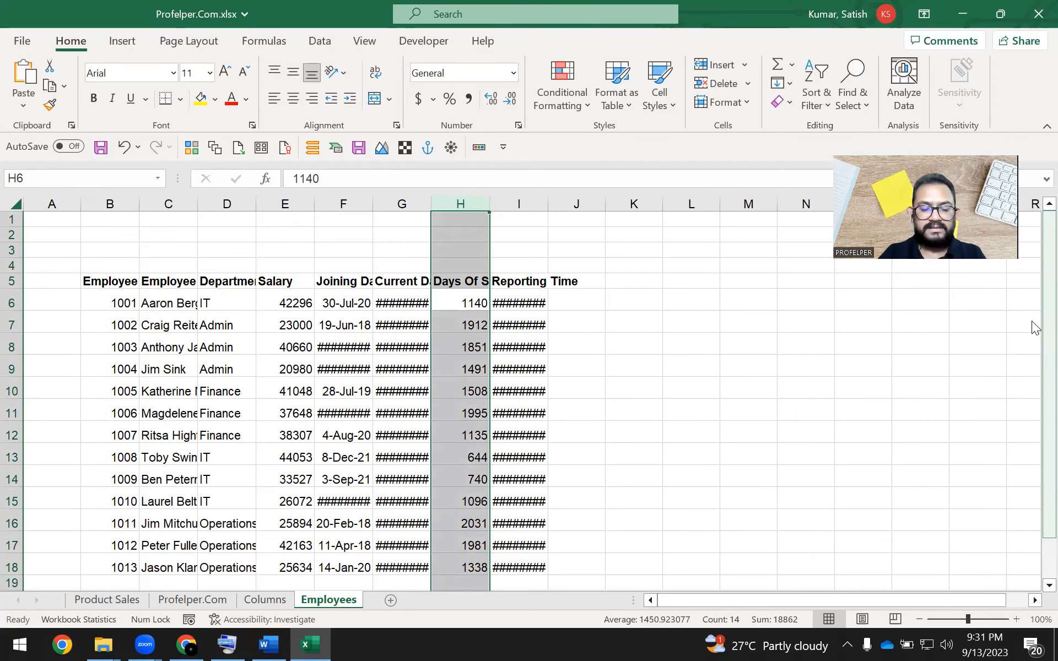
pyautogui.hotkey('alt', 'h')
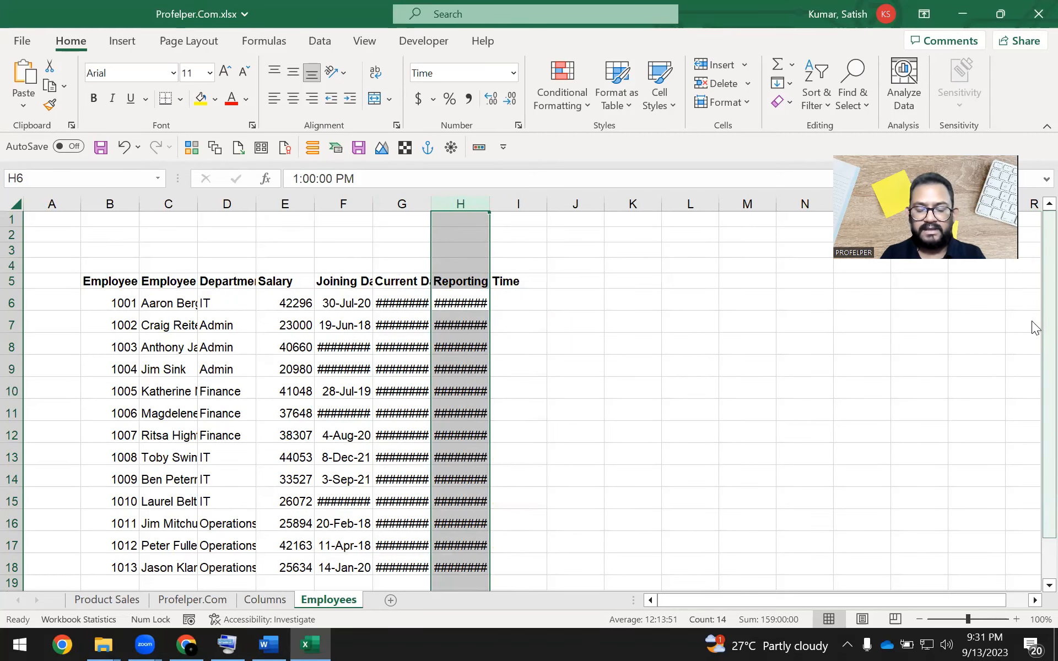
pyautogui.hotkey('ctrl', 'z')
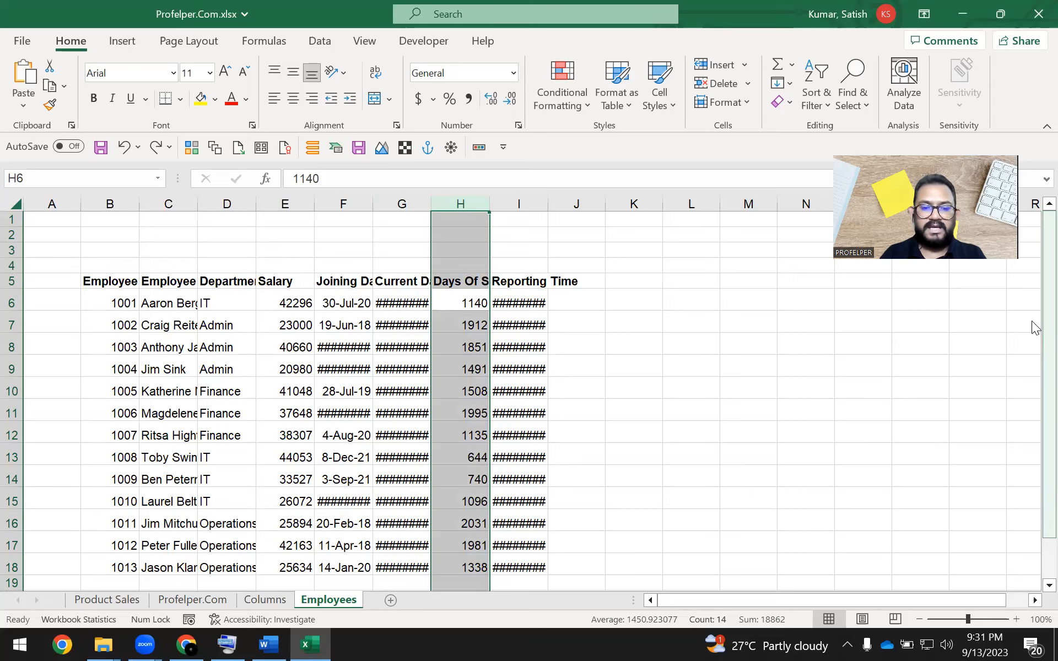
# - Return to the Columns sheet and go from the Alt+H+D+C entry to cell H18 beside Insert New Column
pyautogui.hotkey('ctrl', 'pageup')
pyautogui.click(750, 470)
pyautogui.click(752, 448)
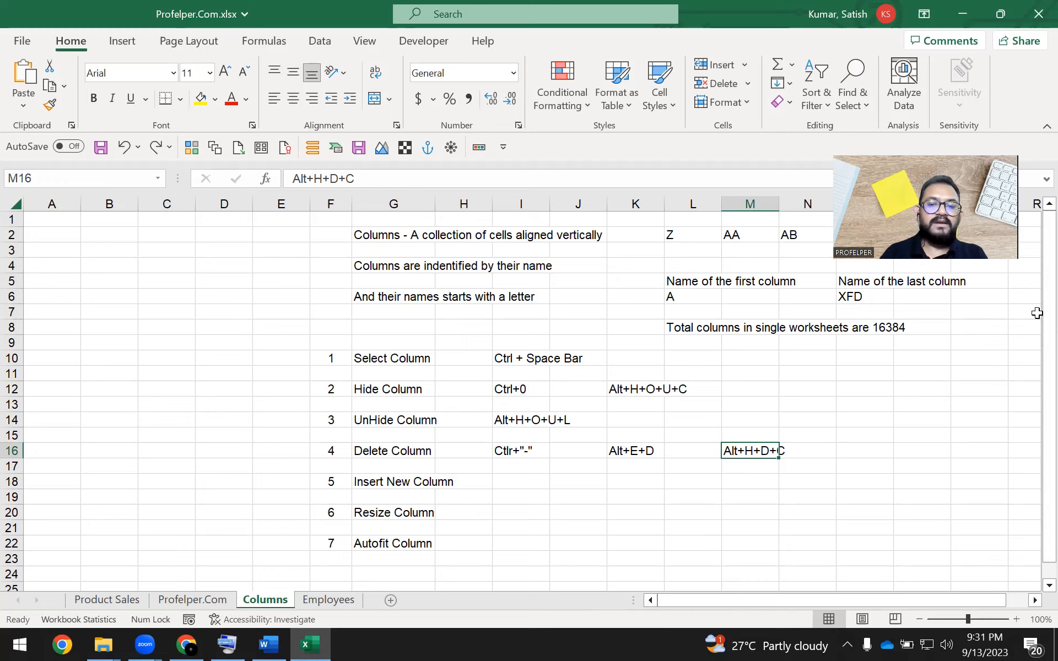
pyautogui.press('Left')
pyautogui.press('Down')
pyautogui.press('Down')
pyautogui.press('Left')
pyautogui.press('Left')
pyautogui.press('Left')
pyautogui.press('Left')
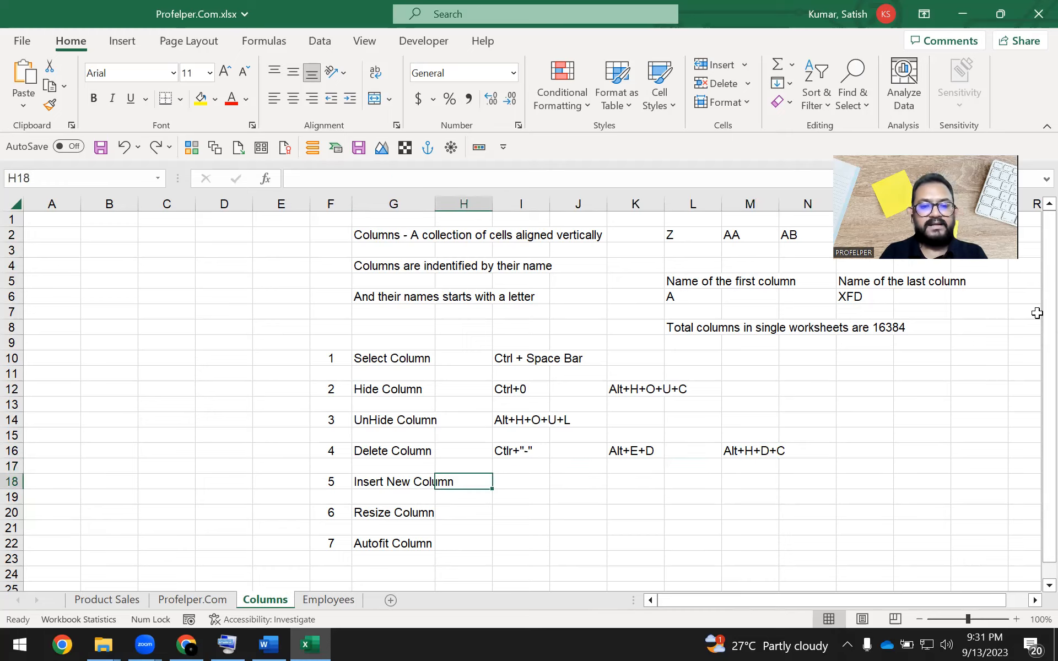
pyautogui.press('Left')
pyautogui.press('Right')
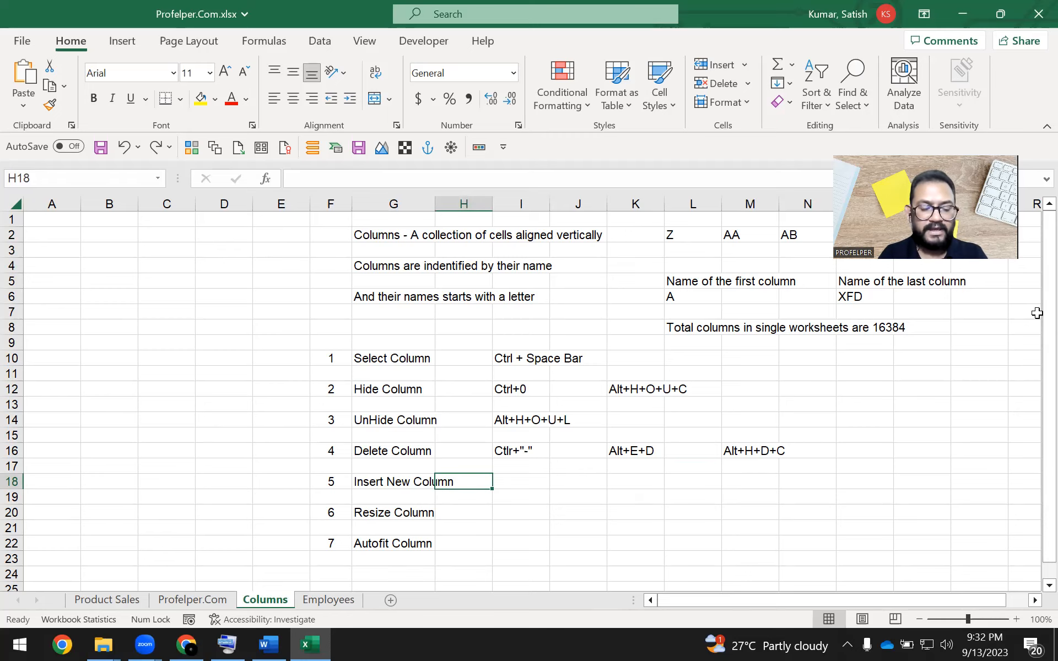
# - Enter the total column count 16384 in cell G3 of the Employees sheet, above the Current Date header
pyautogui.hotkey('ctrl', 'pageup')
pyautogui.hotkey('ctrl', 'pagedown')
pyautogui.hotkey('ctrl', 'pagedown')
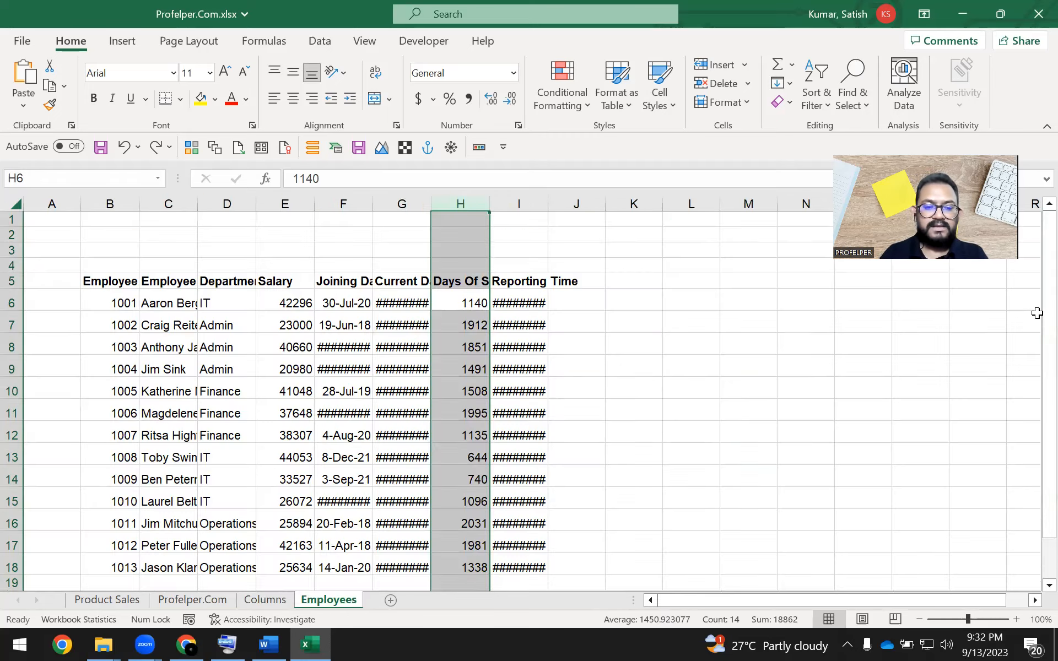
pyautogui.click(389, 344)
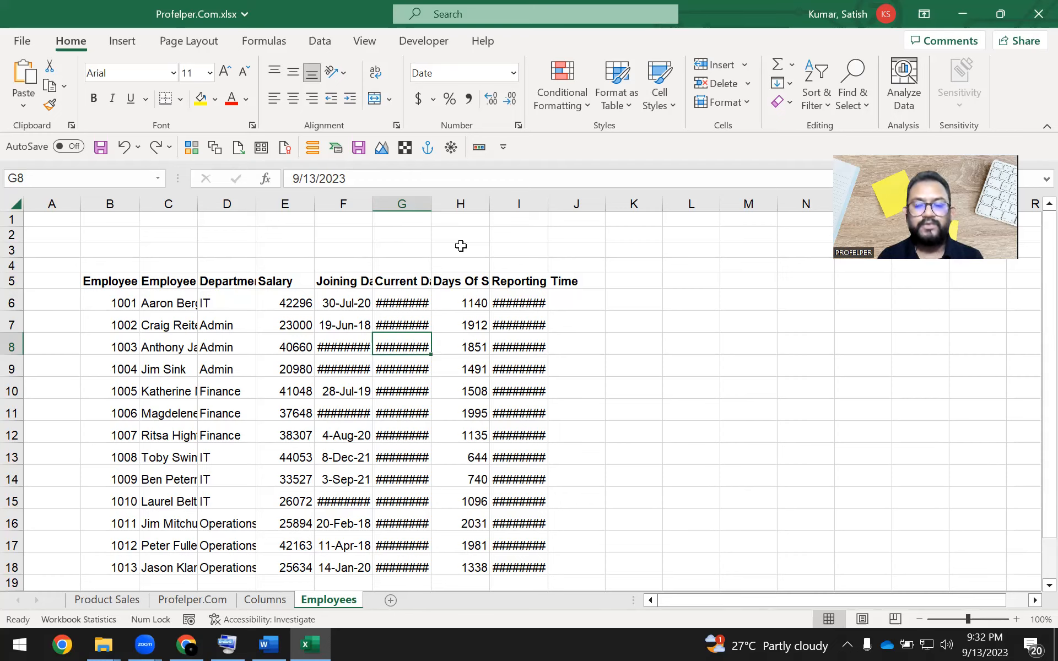
pyautogui.press('Up')
pyautogui.press('Up')
pyautogui.press('Up')
pyautogui.press('Up')
pyautogui.press('Up')
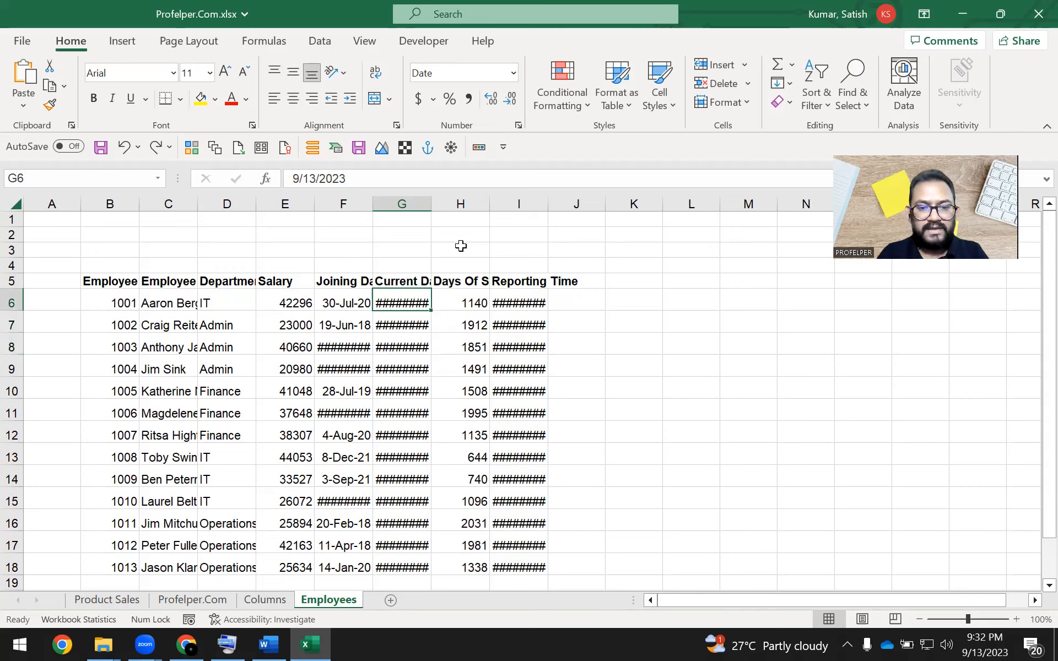
pyautogui.write('16384')
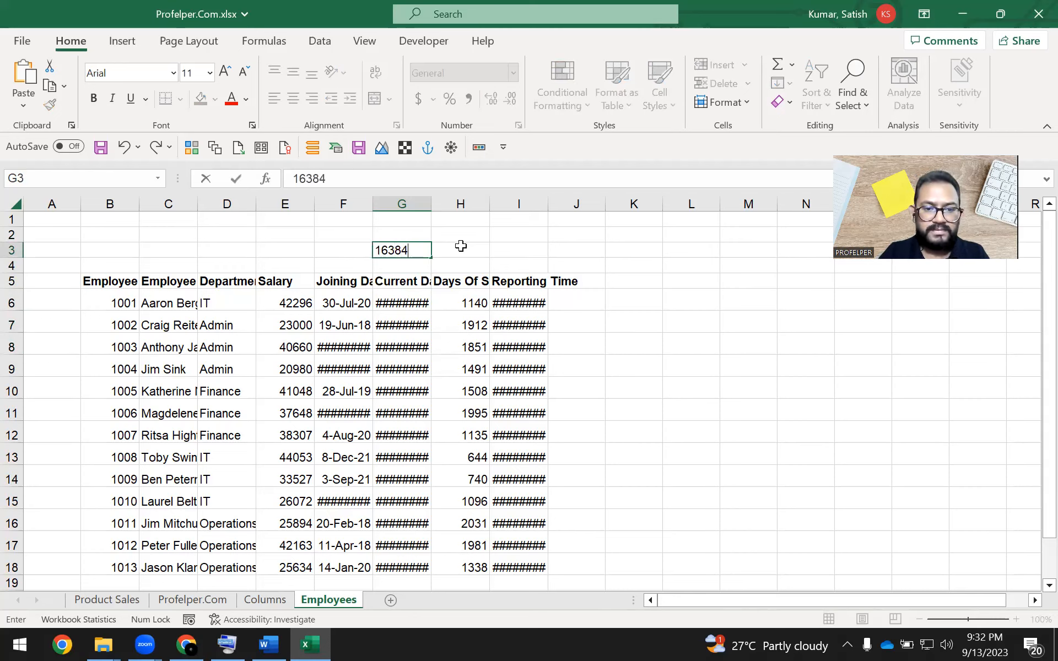
pyautogui.press('Return')
pyautogui.press('Right')
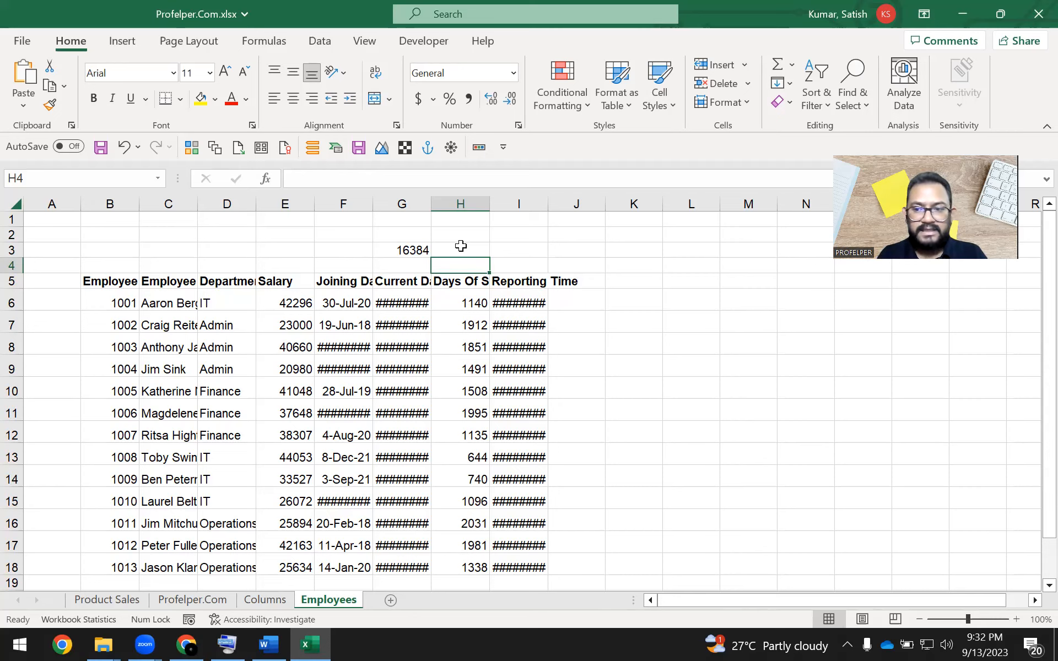
# - Enter 16385 in cell H3 and select that cell
pyautogui.click(461, 246)
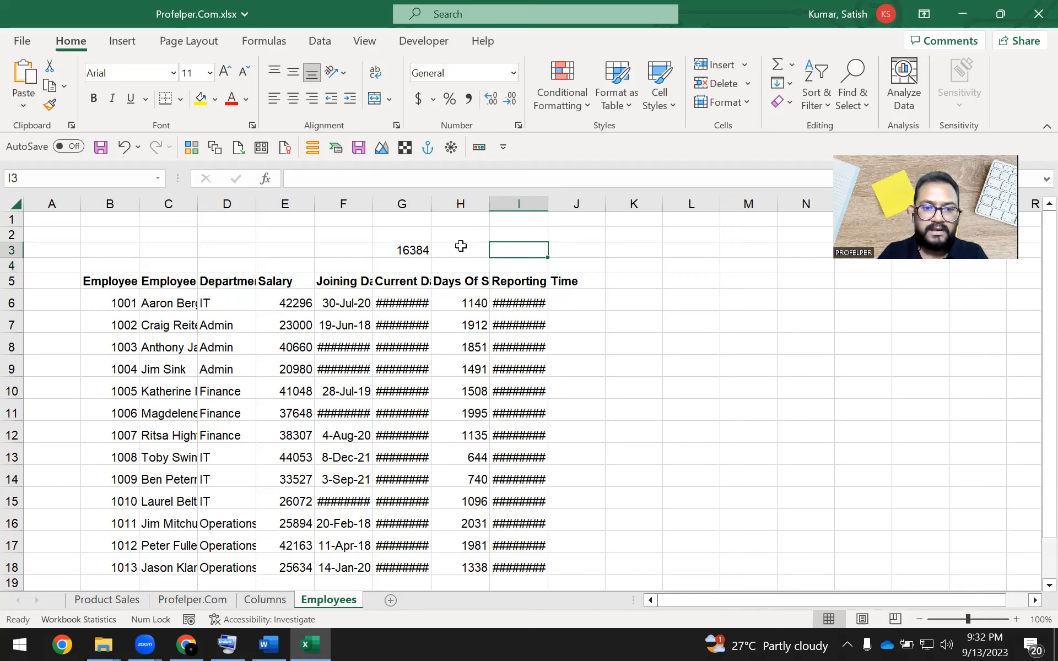
pyautogui.write('16')
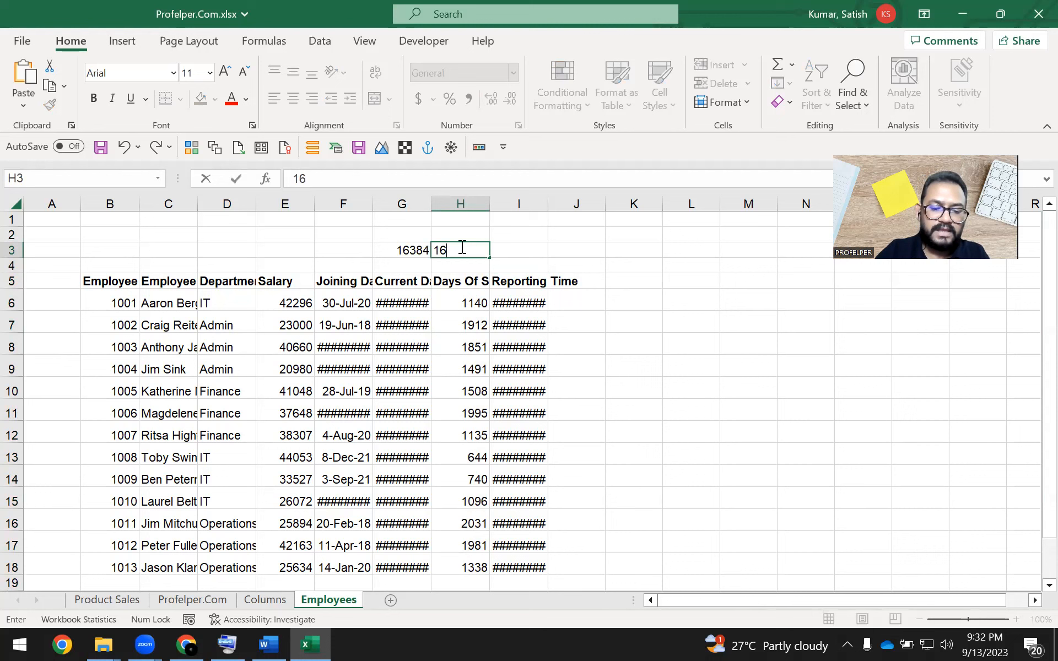
pyautogui.write('385')
pyautogui.press('Return')
pyautogui.click(461, 246)
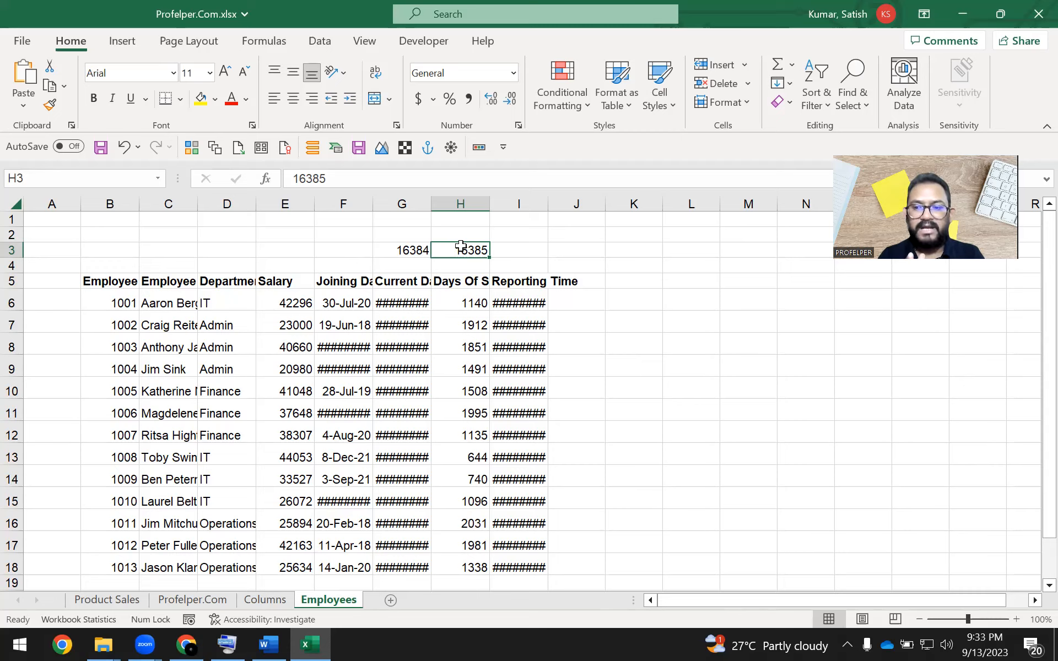
# - Clear the numbers 16384 and 16385 from cells G3 and H3
pyautogui.press('Left')
pyautogui.hotkey('shift', 'Right')
pyautogui.hotkey('shift', 'Right')
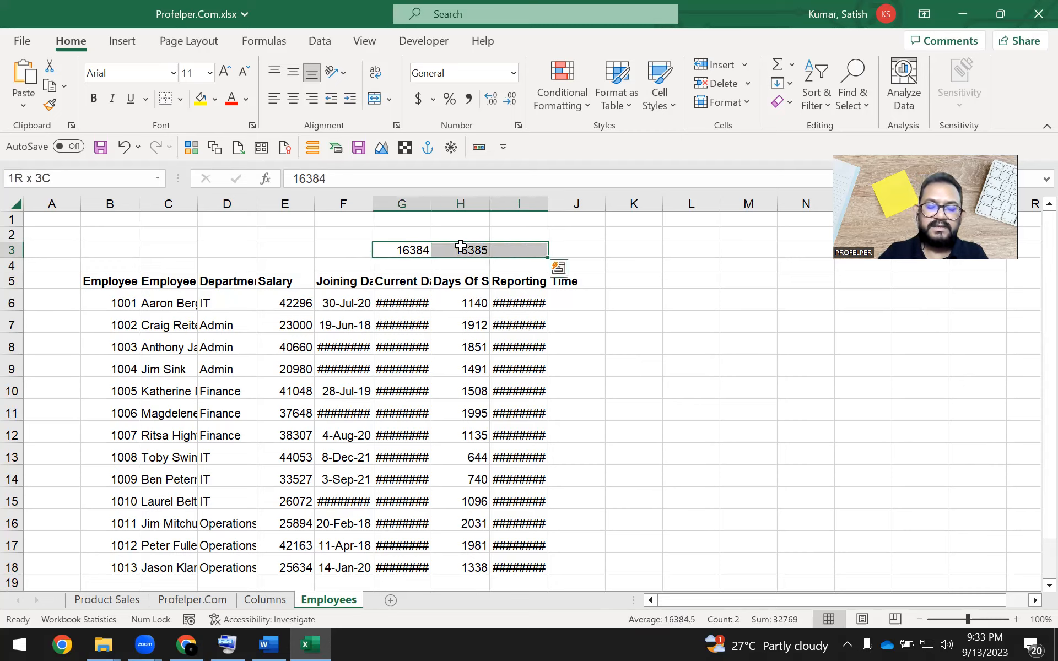
pyautogui.press('Delete')
# - Examine the neighbouring Joining Date and Current Date headers in row 5, ending on cell G5
pyautogui.press('Left')
pyautogui.press('Down')
pyautogui.press('Down')
pyautogui.press('Right')
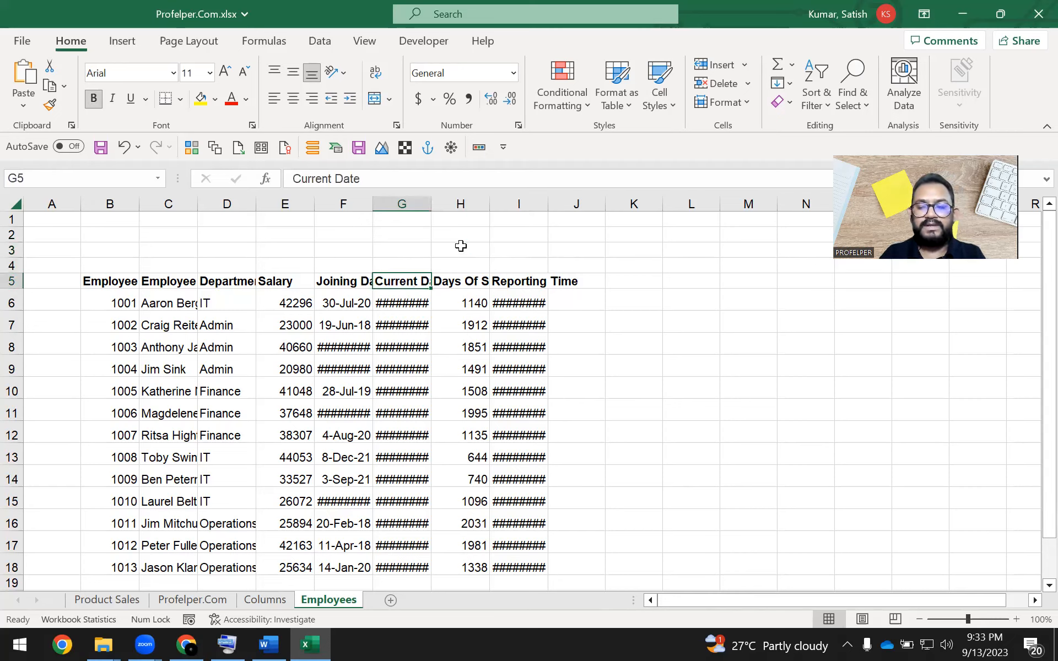
pyautogui.press('Left')
pyautogui.press('Right')
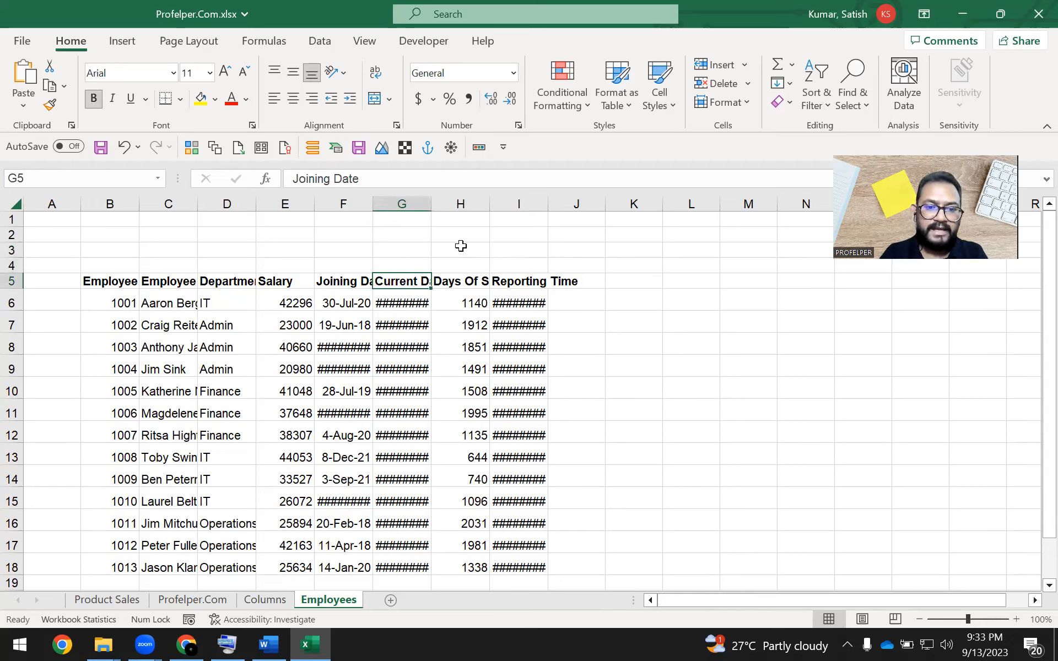
pyautogui.press('Left')
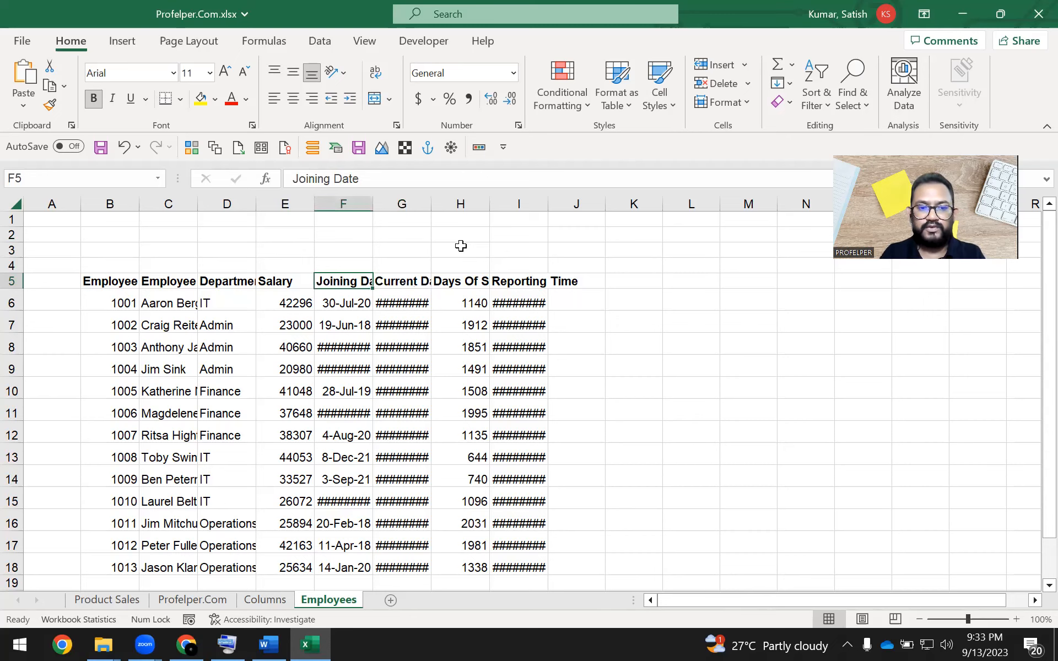
pyautogui.press('Right')
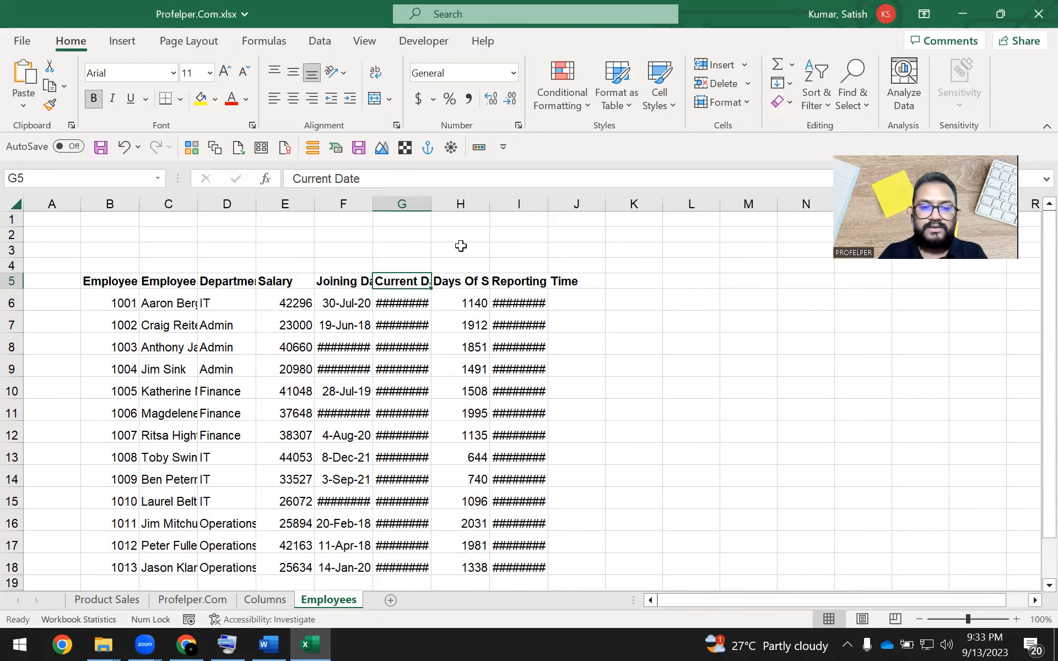
# - Select the range G5:I18, from the Current Date header to the last Reporting Time entry, and return to cell G5
pyautogui.hotkey('ctrl', 'shift', 'Down')
pyautogui.hotkey('shift', 'Right')
pyautogui.hotkey('shift', 'Right')
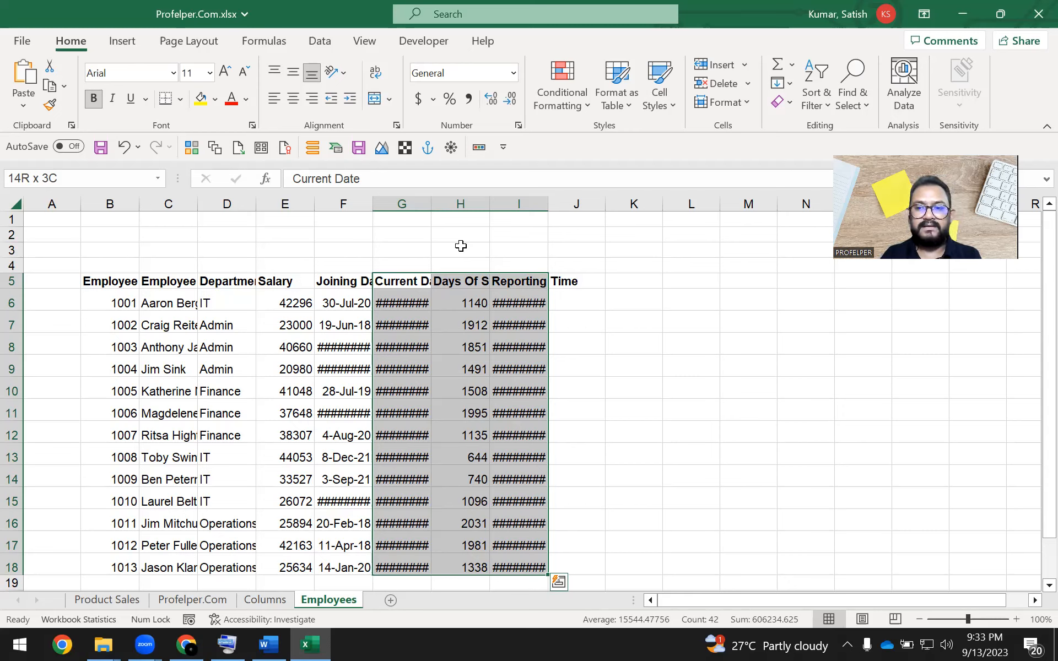
pyautogui.press('Left')
pyautogui.press('Right')
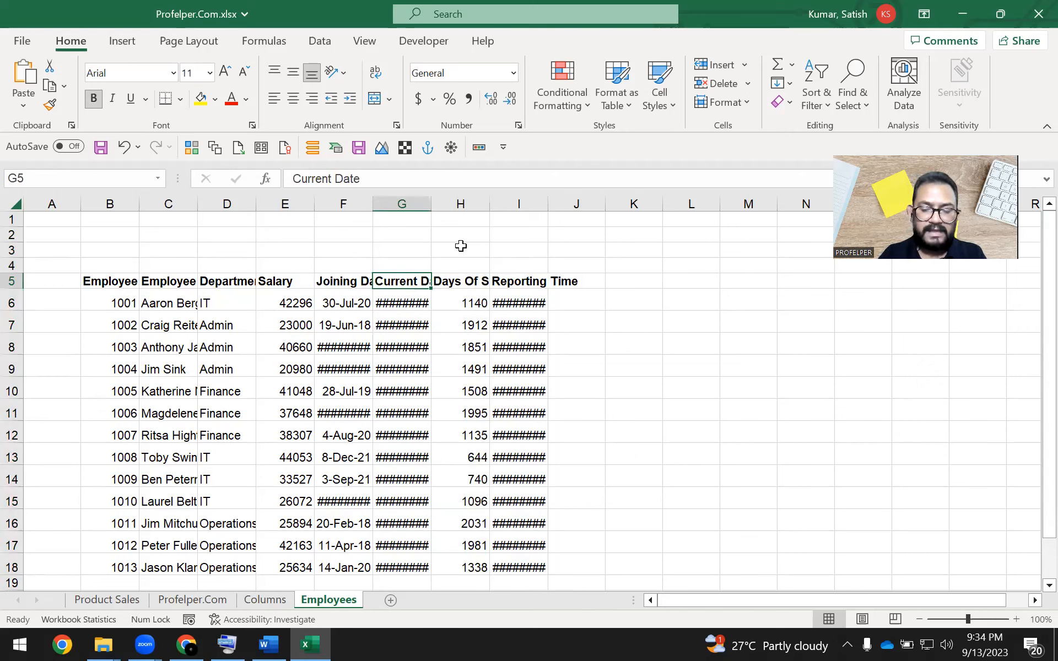
# - Select the entire Current Date column starting from its header and its first data cell, and return to cell G5
pyautogui.press('Up')
pyautogui.press('Down')
pyautogui.hotkey('ctrl', 'space')
pyautogui.press('Down')
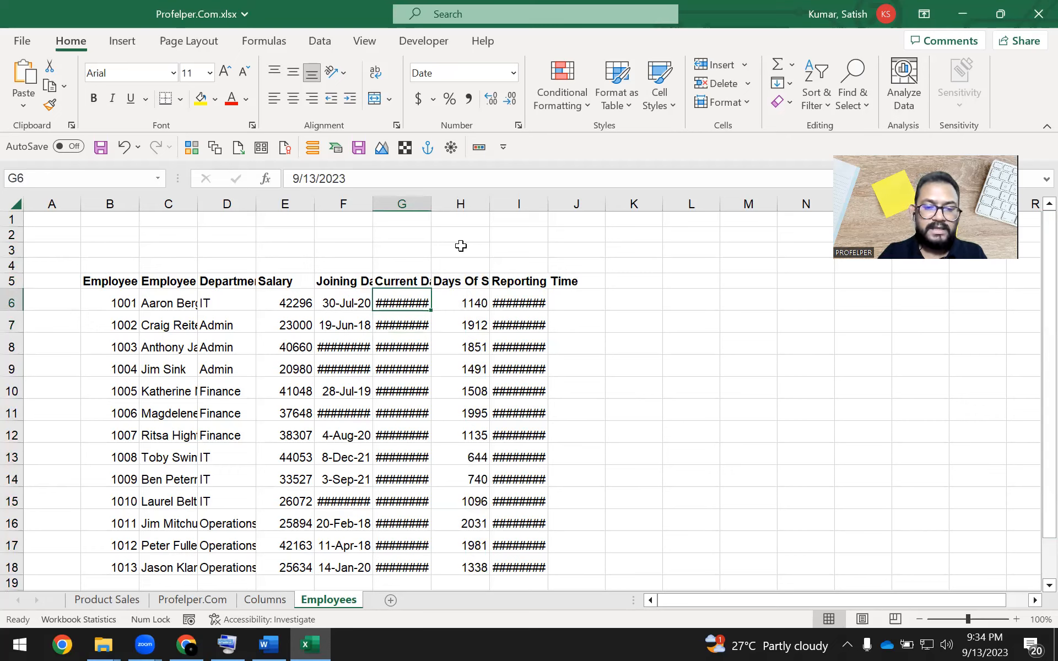
pyautogui.hotkey('ctrl', 'space')
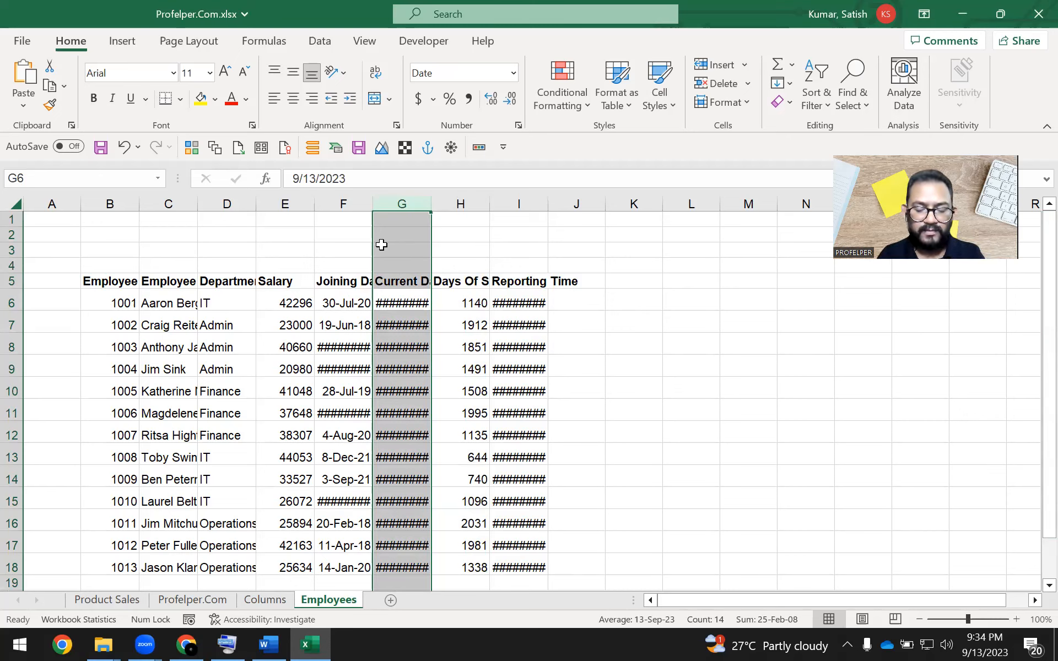
pyautogui.click(400, 280)
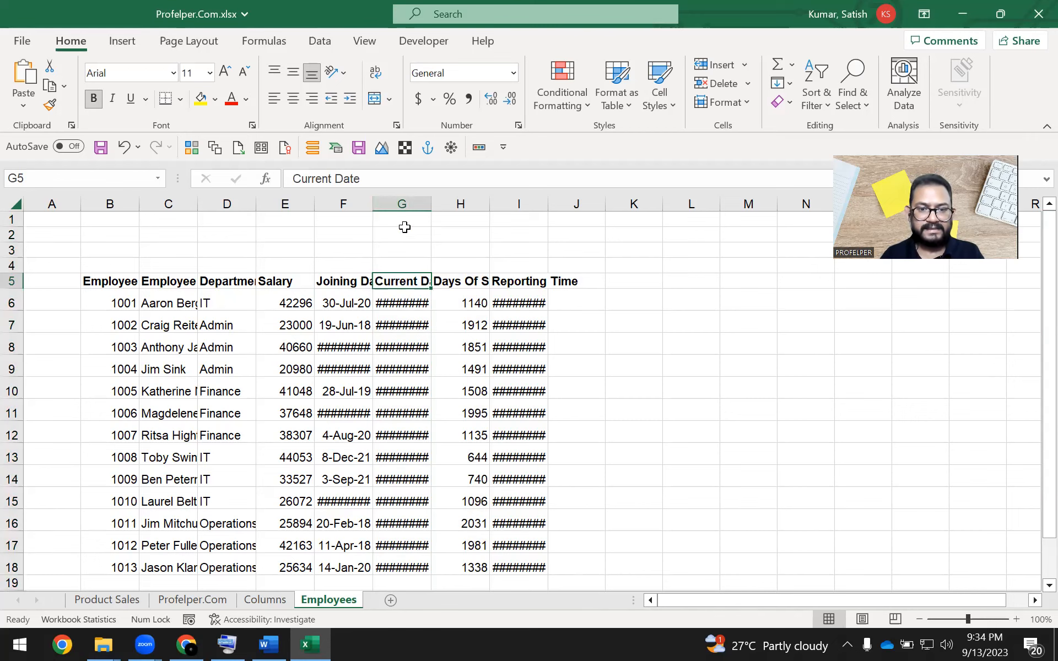
# - Select column G alone and columns F and G together by their column headings, ending on cell G4
pyautogui.click(400, 197)
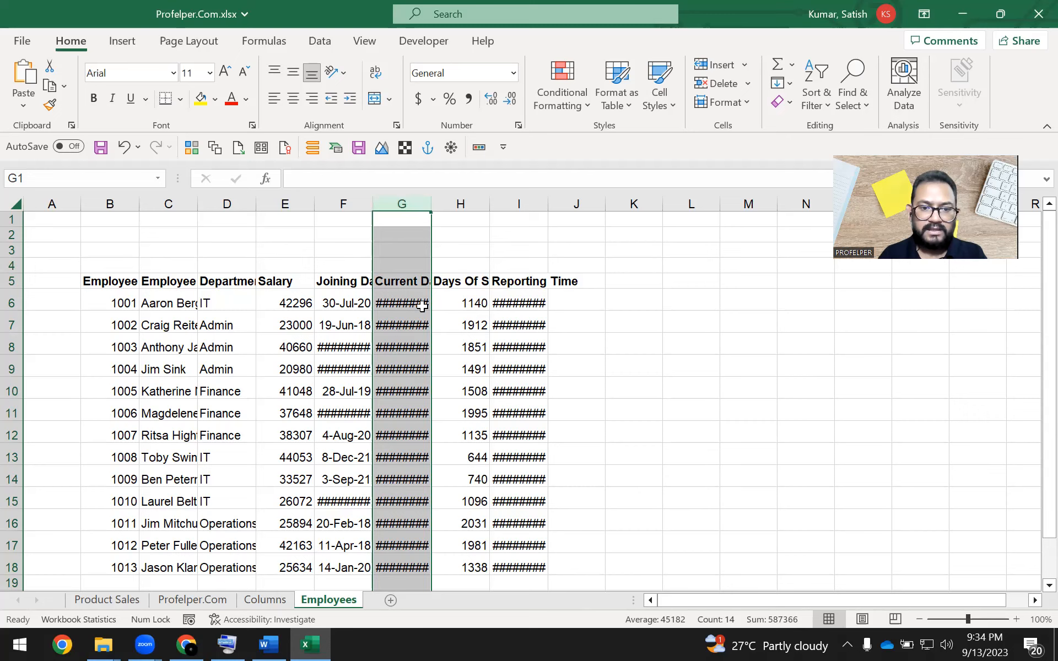
pyautogui.moveTo(343, 204); pyautogui.dragTo(397, 206)
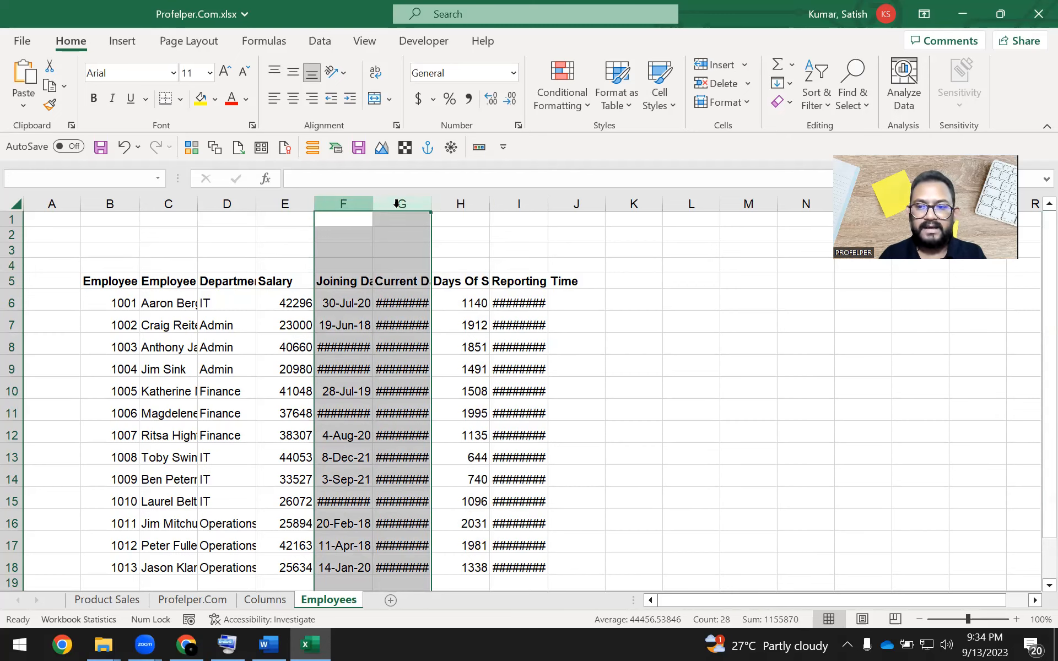
pyautogui.click(395, 234)
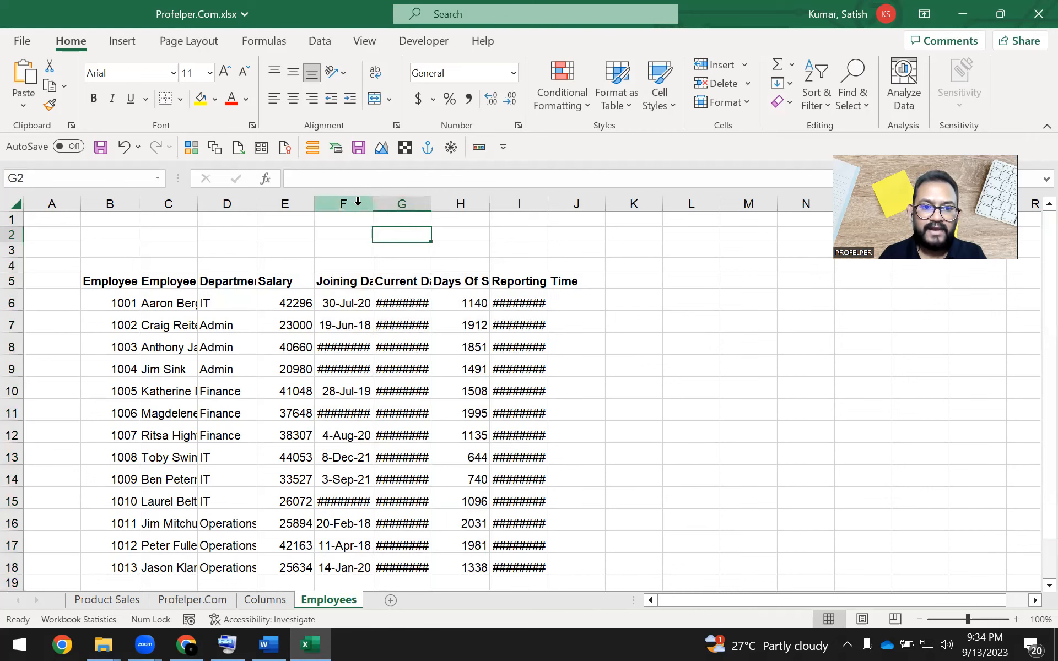
pyautogui.moveTo(388, 204)
pyautogui.mouseDown()
pyautogui.moveTo(347, 203)
pyautogui.moveTo(369, 206)
pyautogui.mouseUp()
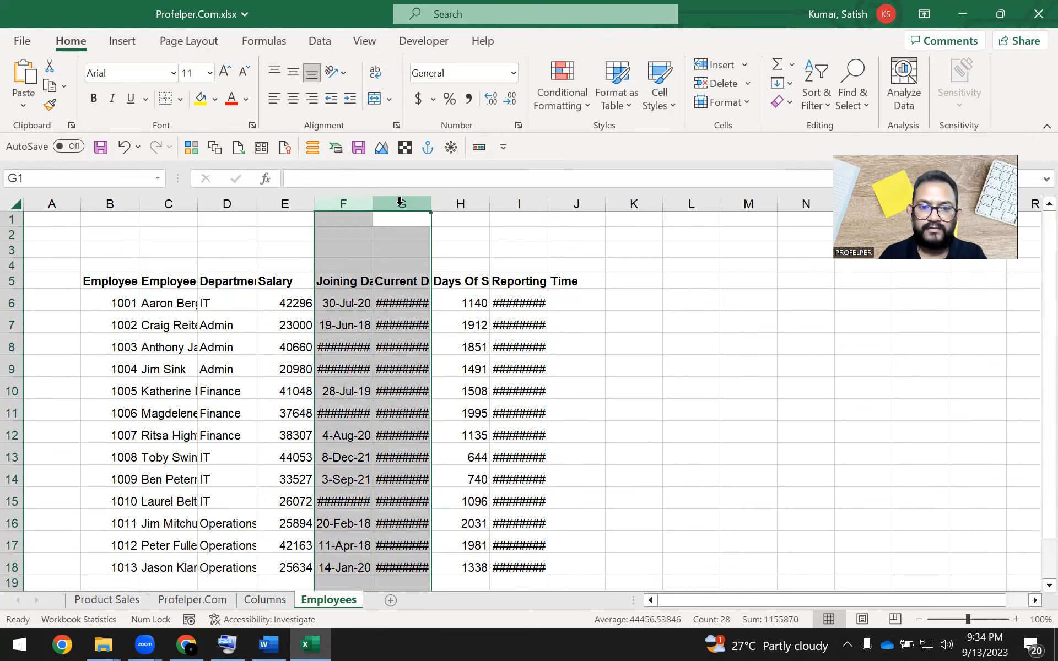
pyautogui.click(401, 203)
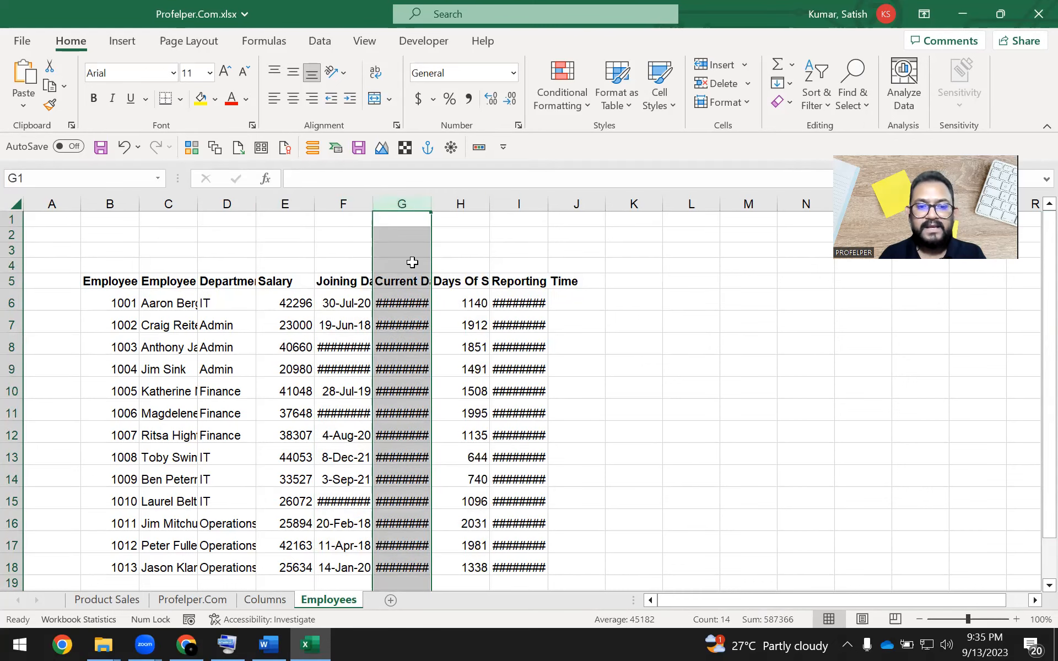
pyautogui.click(409, 265)
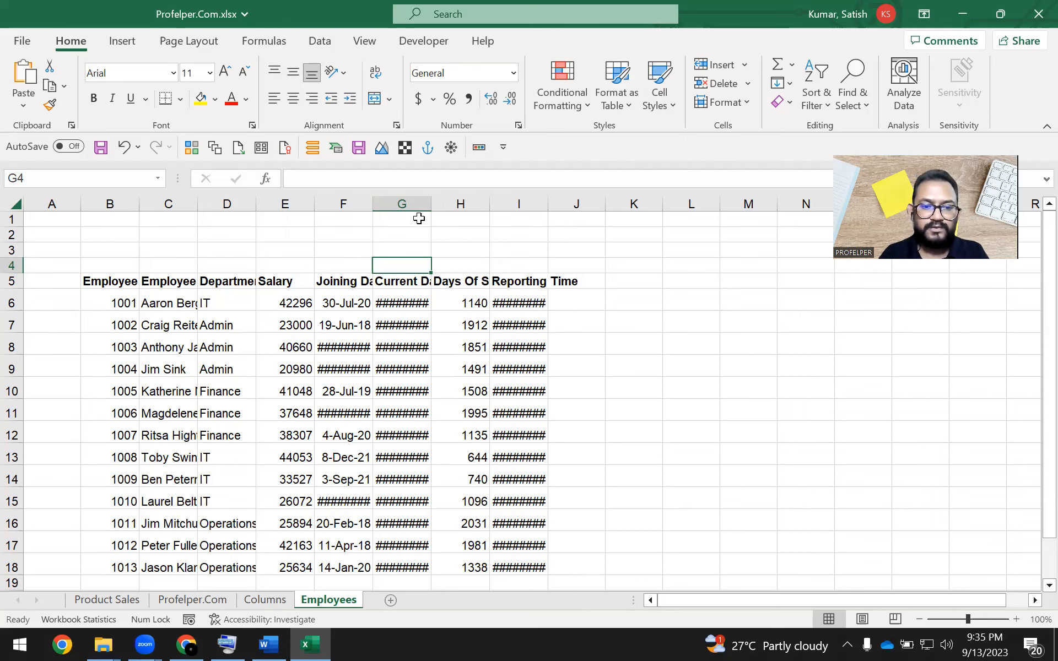
# - Insert a blank column between Joining Date and Current Date, and select cell G6 in it
pyautogui.click(403, 198)
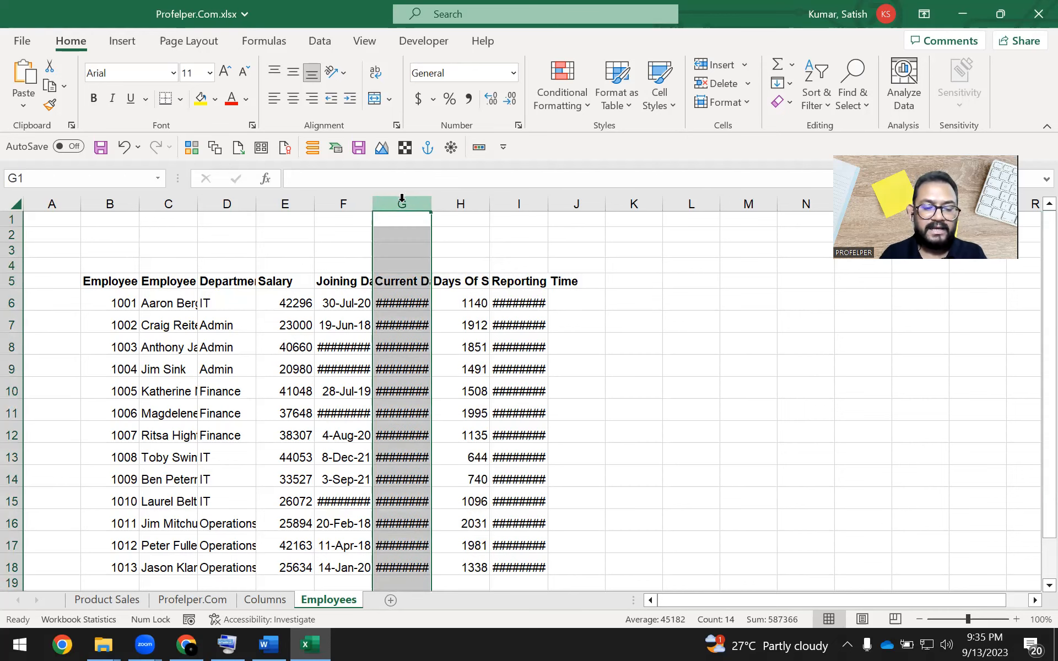
pyautogui.rightClick(401, 203)
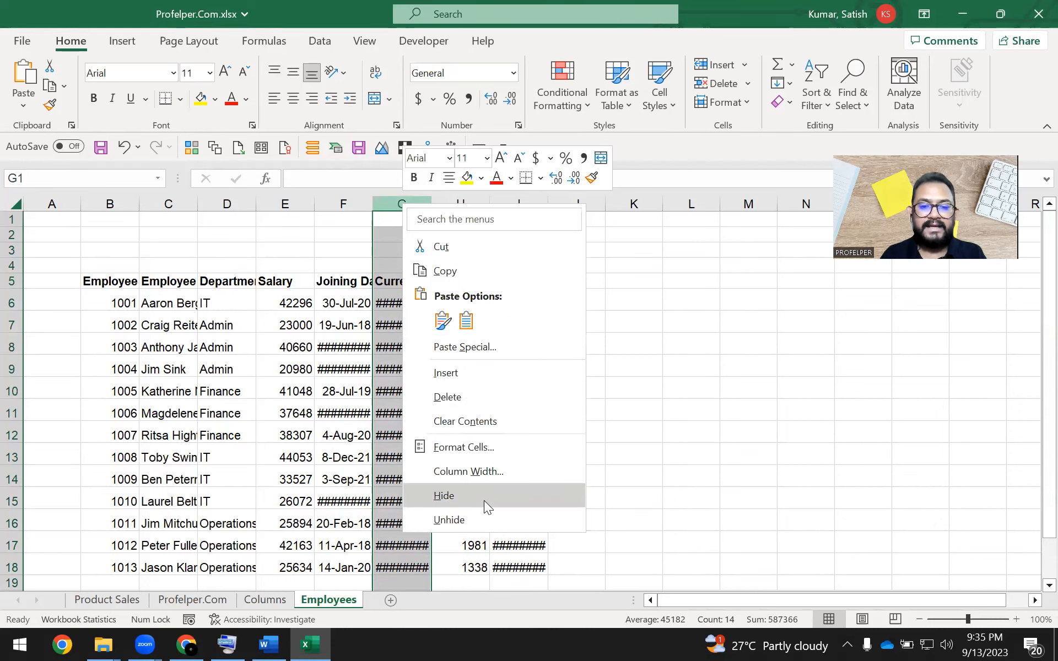
pyautogui.click(485, 377)
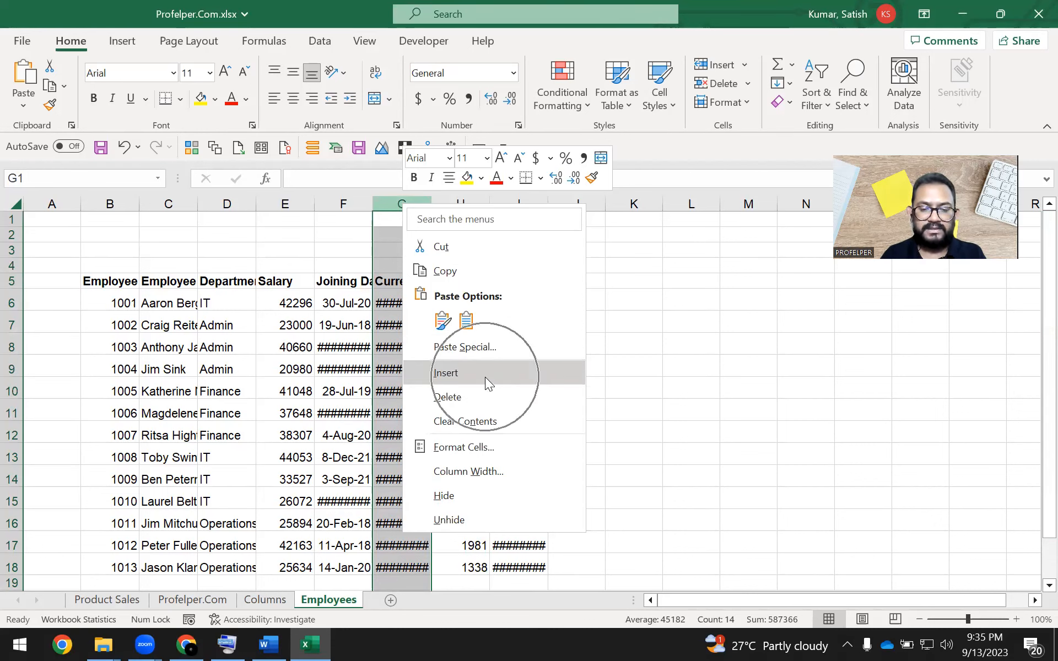
pyautogui.click(517, 378)
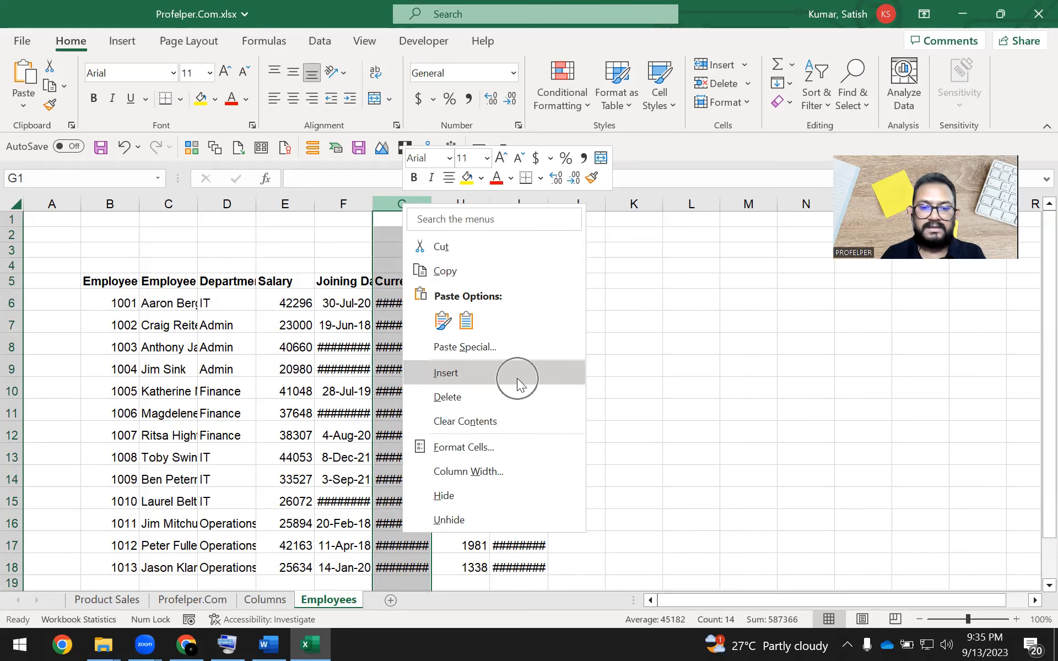
pyautogui.click(517, 378)
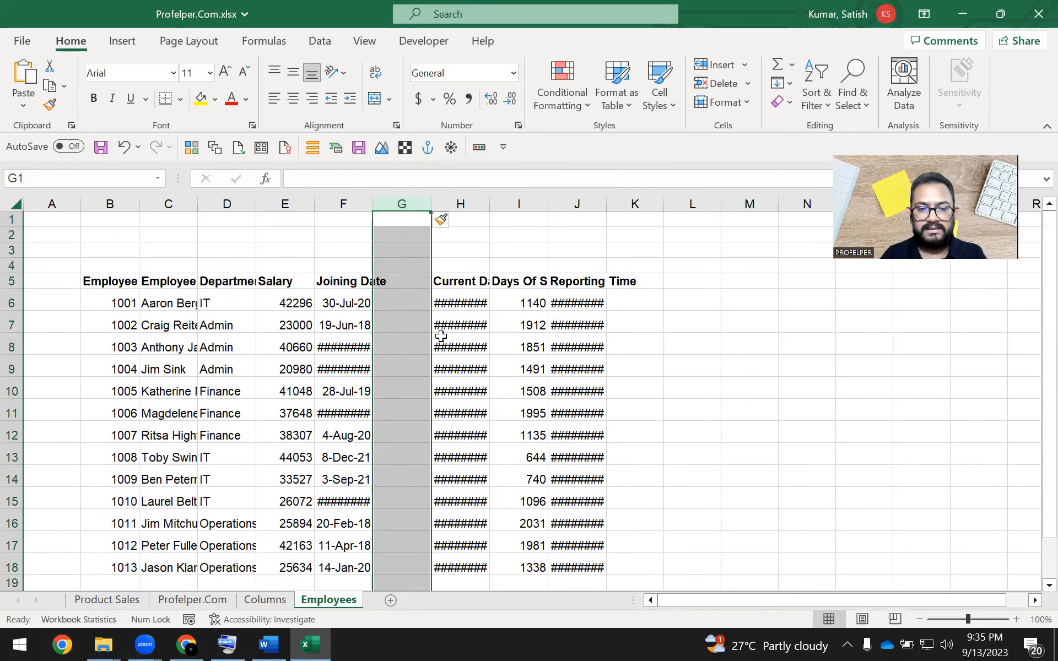
pyautogui.click(421, 303)
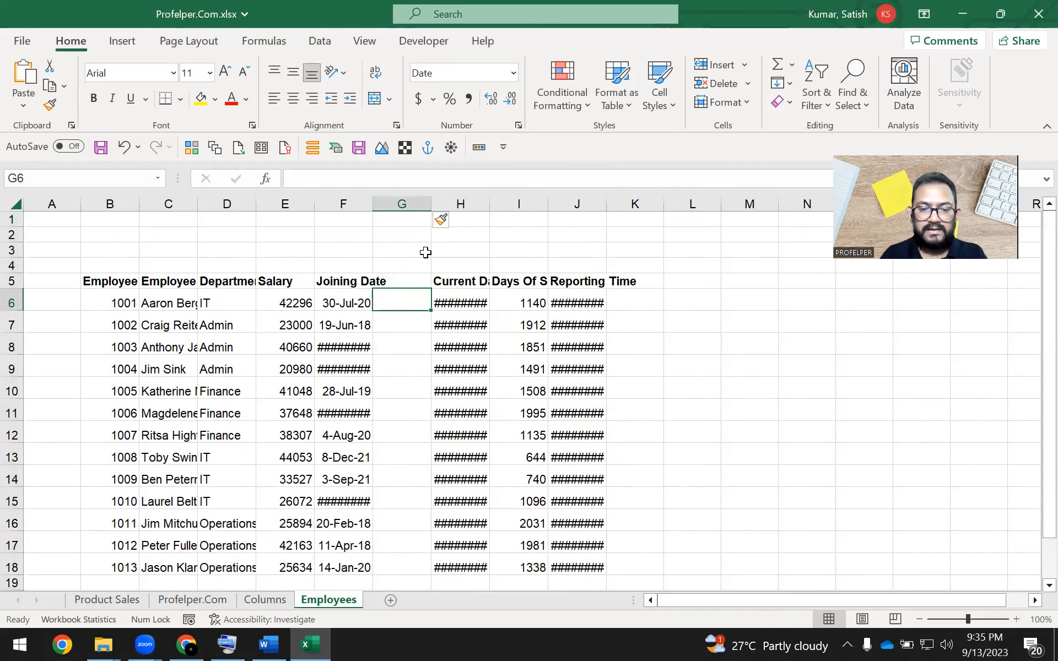
# - Examine the inserted column G and the shifted Current Date to Reporting Time data in H5:J18
pyautogui.click(407, 202)
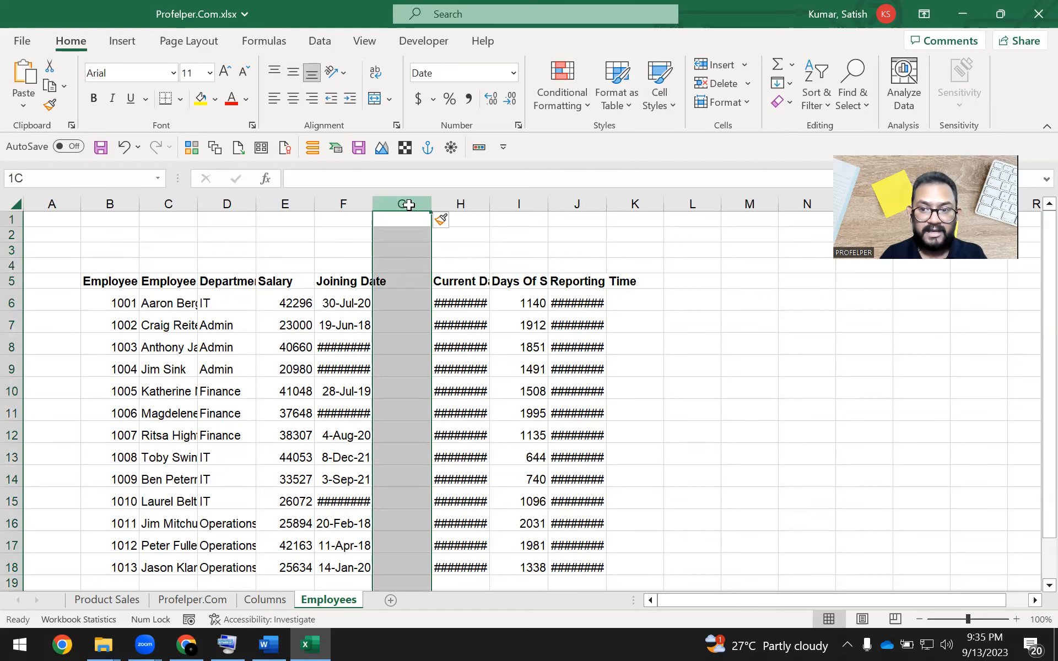
pyautogui.click(423, 303)
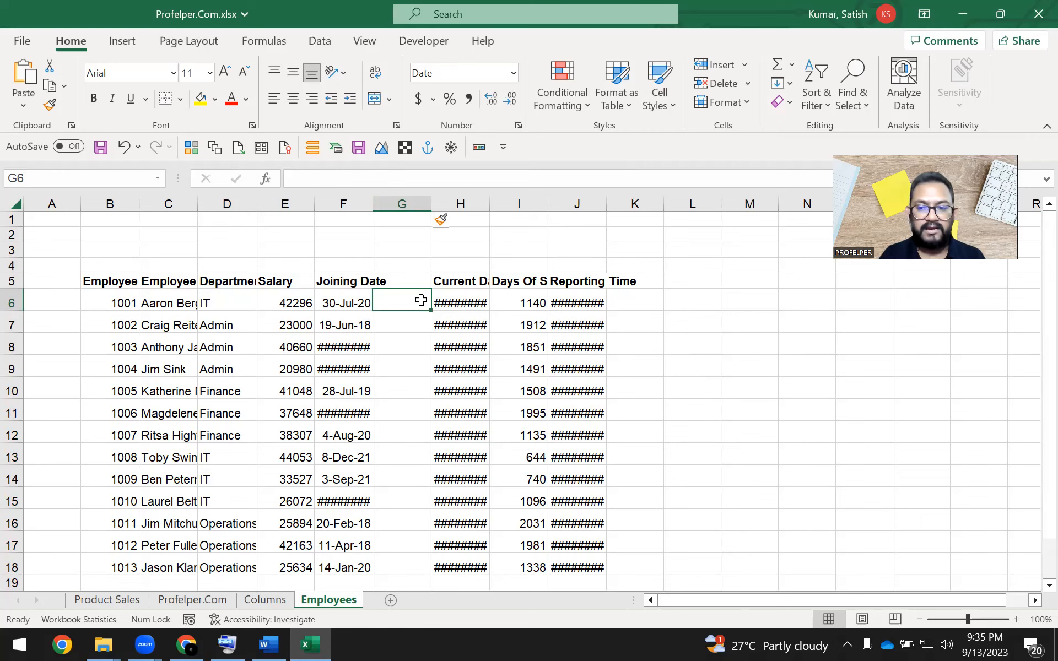
pyautogui.click(418, 282)
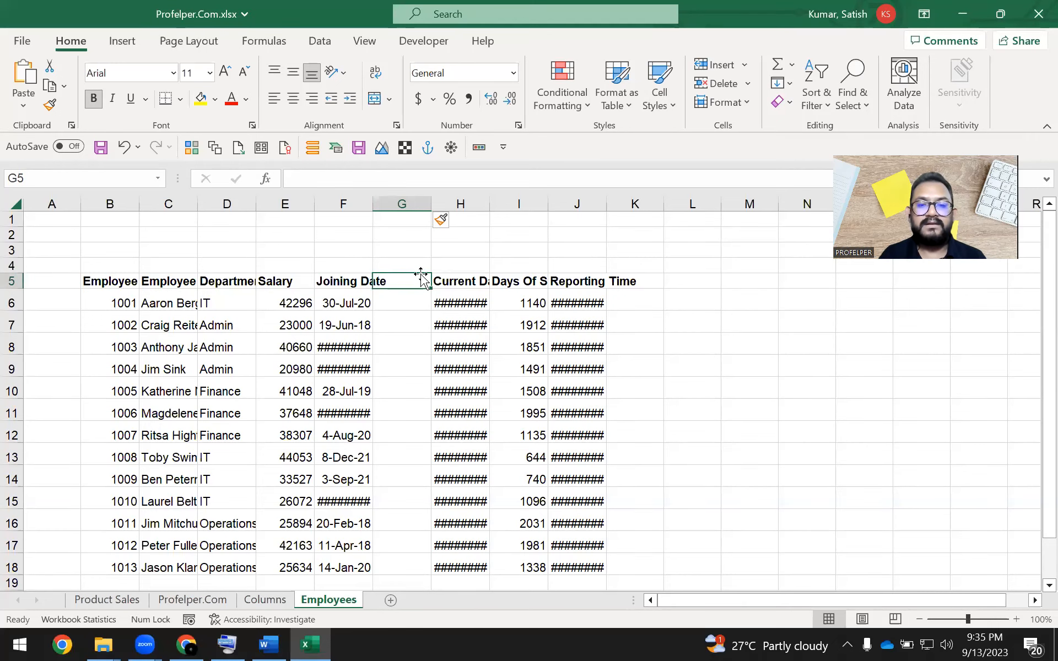
pyautogui.moveTo(439, 281); pyautogui.dragTo(579, 560)
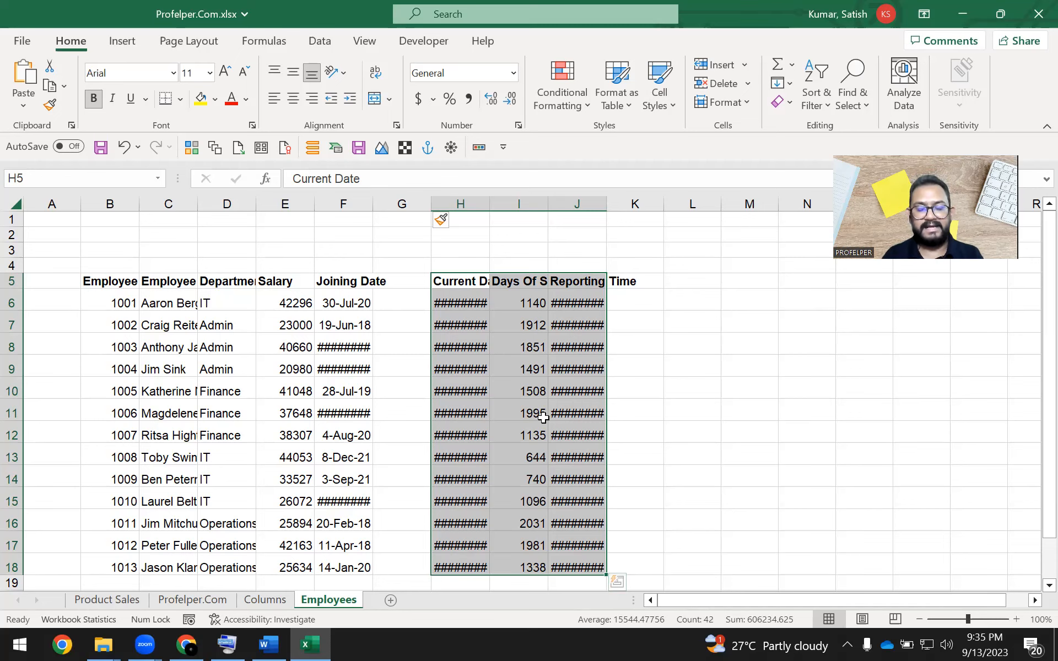
pyautogui.click(482, 368)
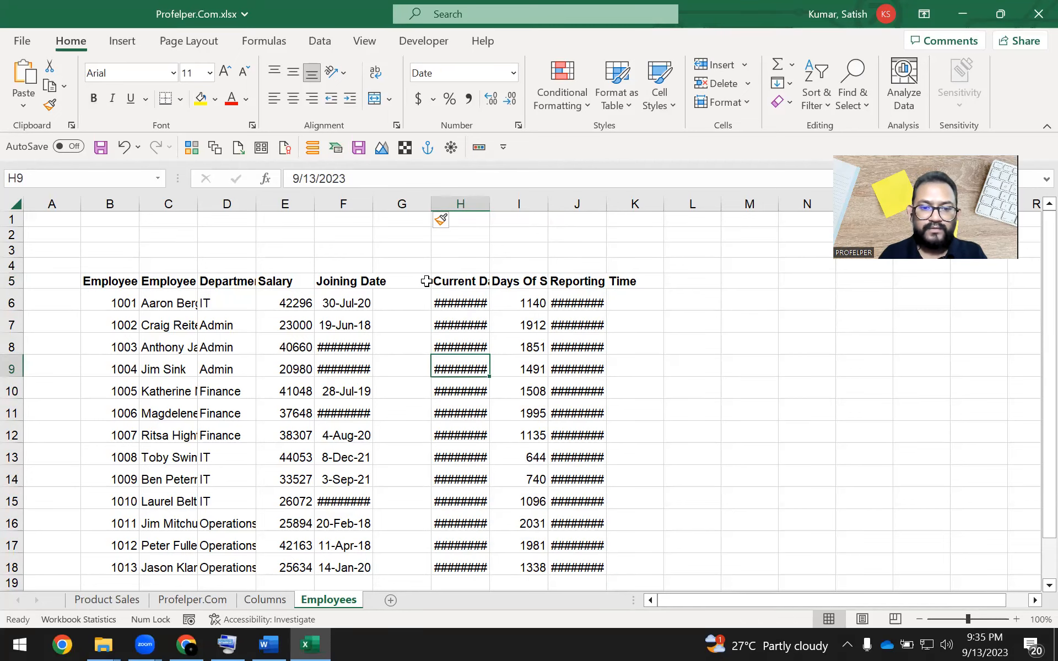
# - Highlight the blank cells G5:G18 of the inserted column and the neighbouring H5:J18 block to compare them
pyautogui.click(408, 199)
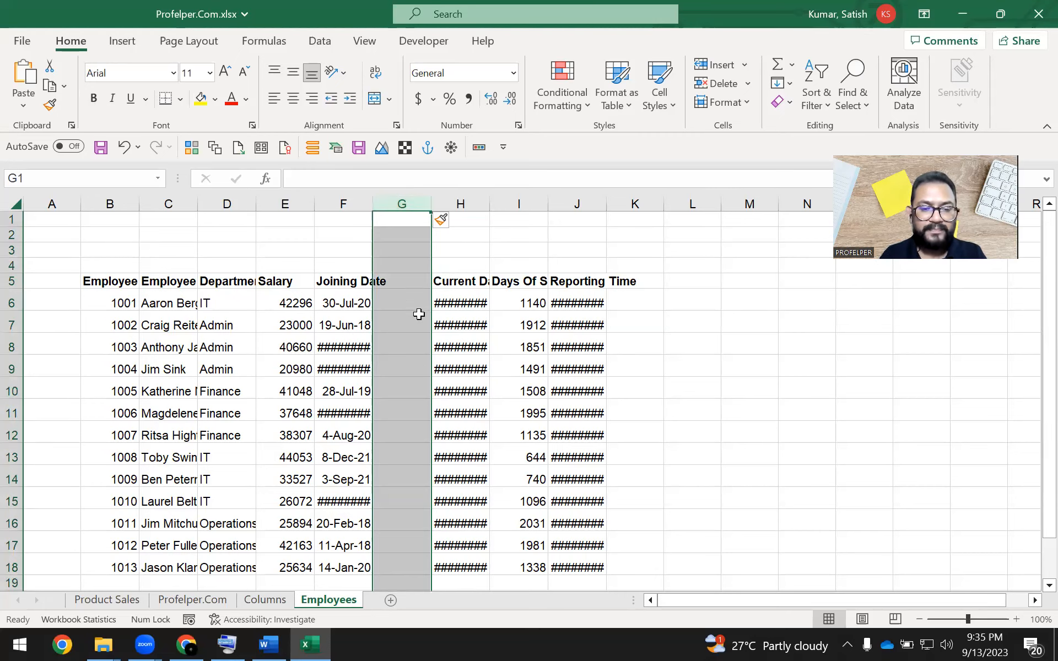
pyautogui.click(417, 314)
pyautogui.moveTo(409, 278); pyautogui.dragTo(404, 503)
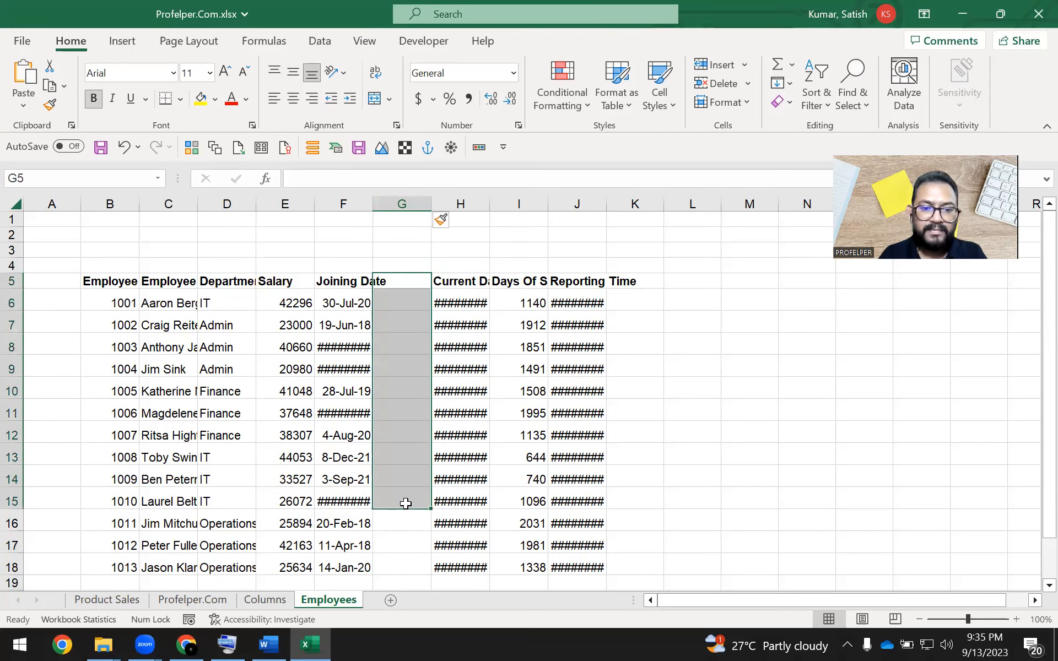
pyautogui.moveTo(406, 304); pyautogui.dragTo(407, 558)
pyautogui.click(409, 429)
pyautogui.moveTo(408, 280); pyautogui.dragTo(408, 570)
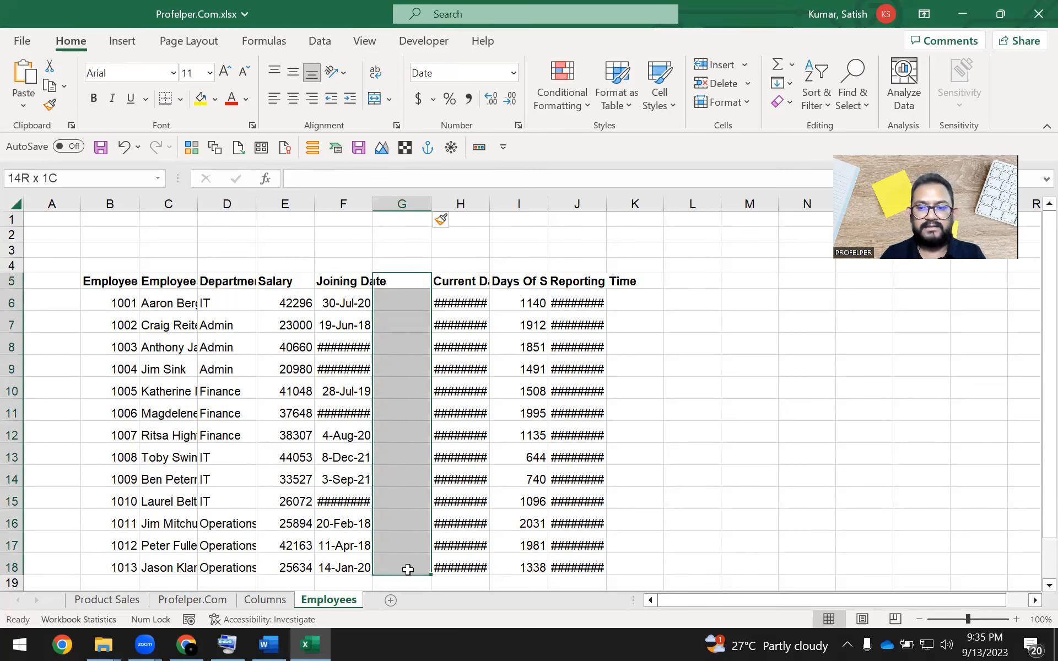
pyautogui.moveTo(448, 283); pyautogui.dragTo(571, 559)
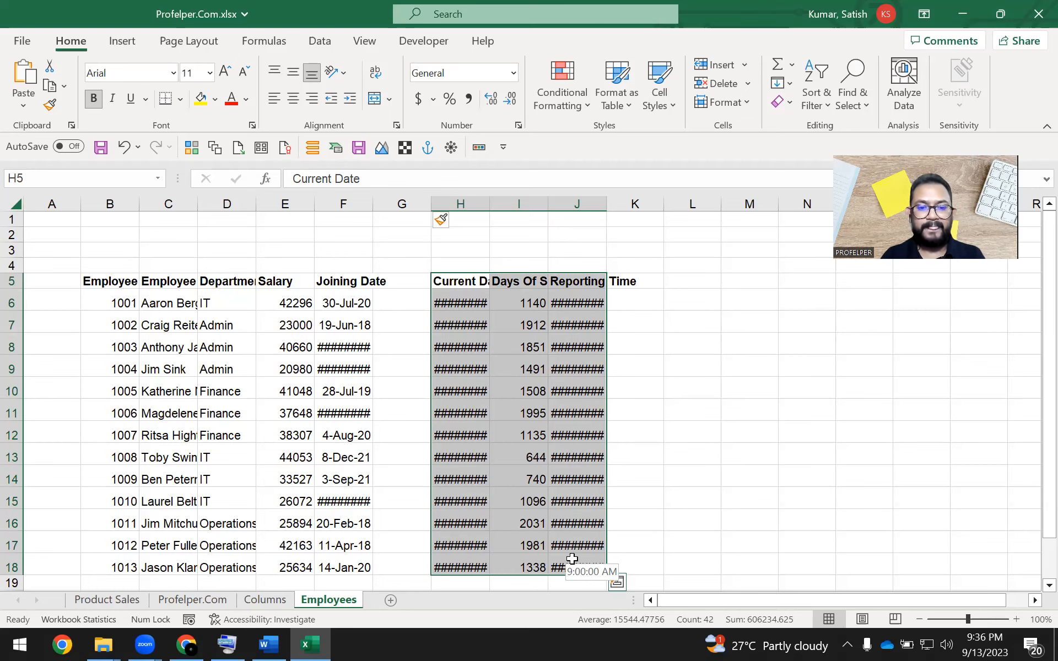
pyautogui.click(384, 345)
# - Enter the header "New Column" in cell G5 of the inserted column
pyautogui.click(426, 299)
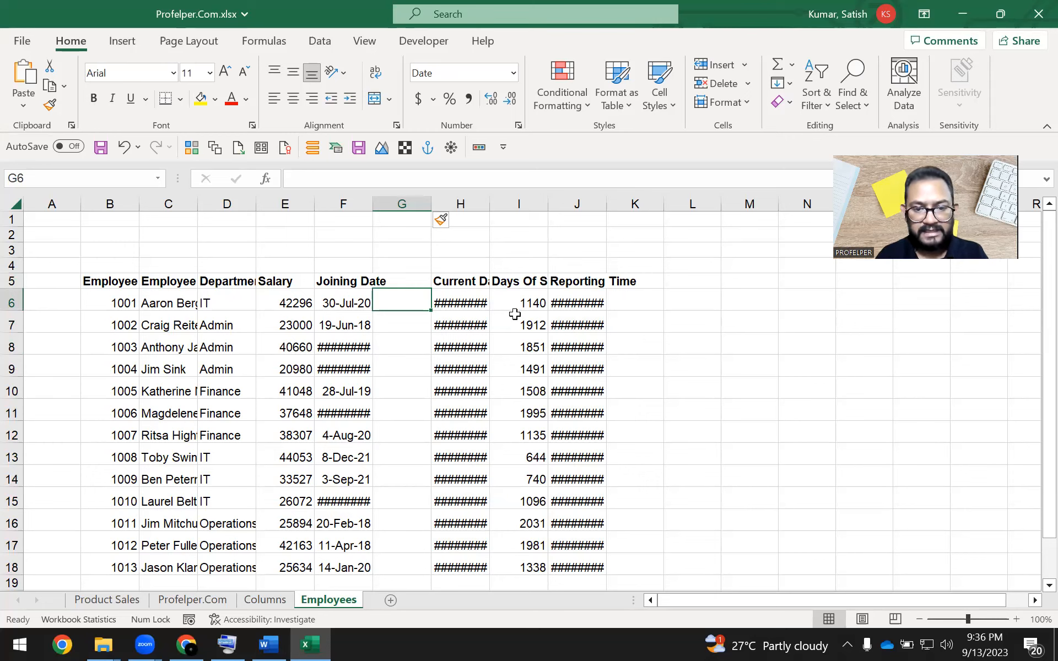
pyautogui.click(426, 278)
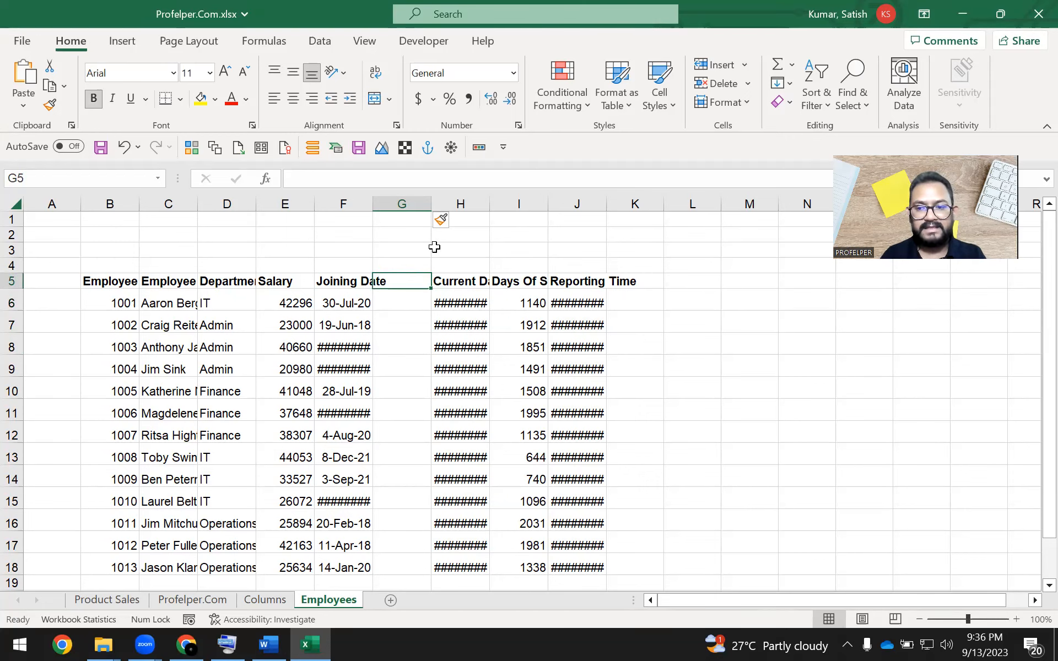
pyautogui.write('C')
pyautogui.press('BackSpace')
pyautogui.write('New Column')
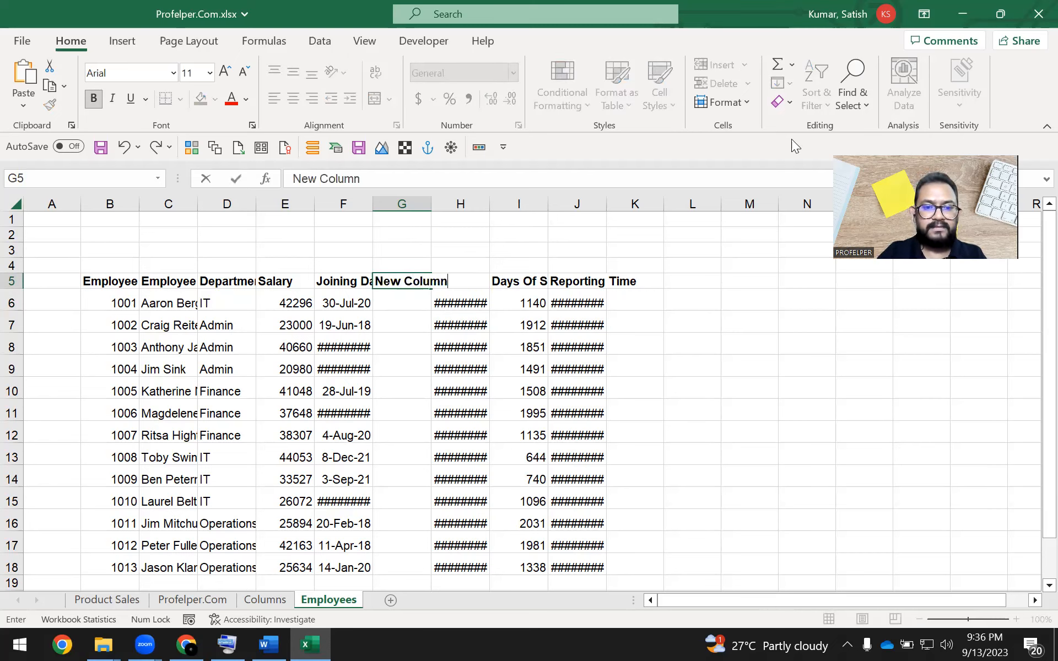
pyautogui.hotkey('ctrl', 'Return')
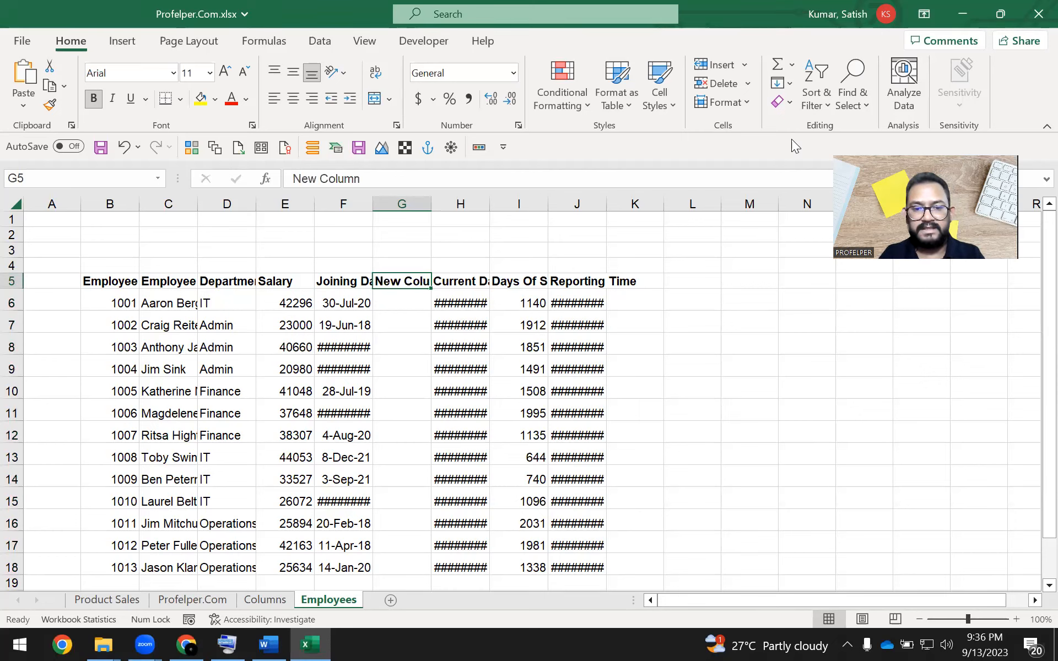
# - Insert another blank sheet column at column G, before the existing New Column
pyautogui.click(472, 325)
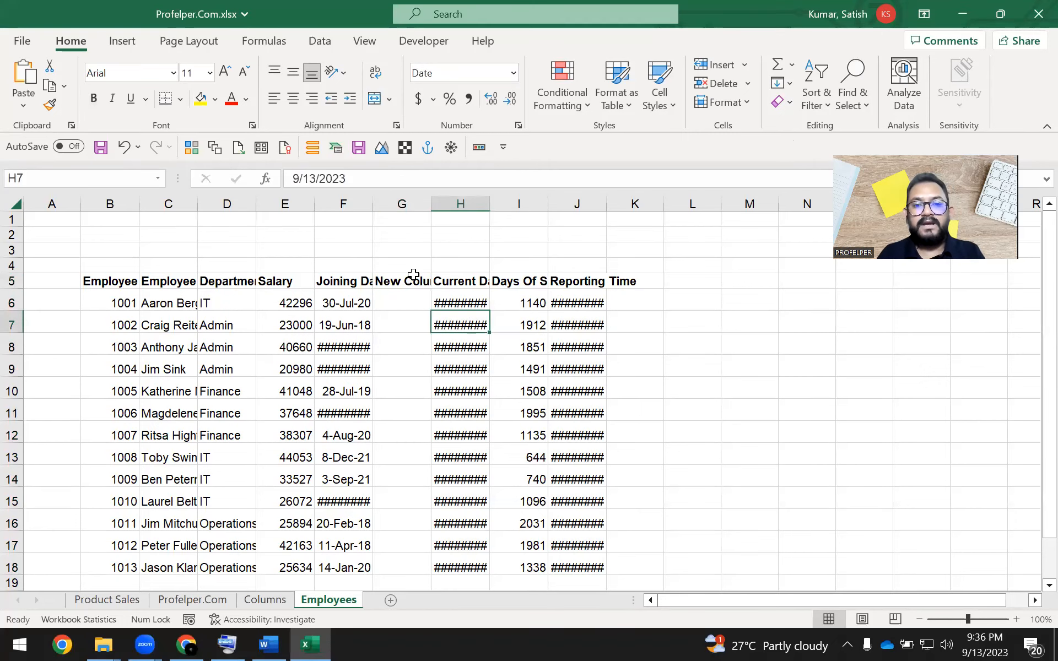
pyautogui.rightClick(406, 205)
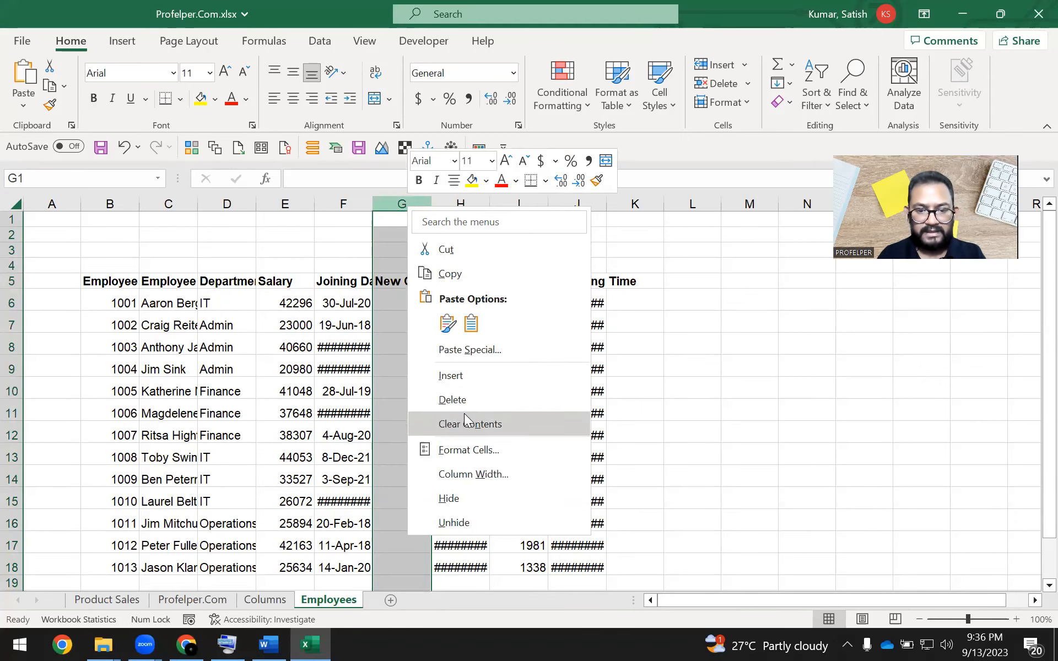
pyautogui.press('Escape')
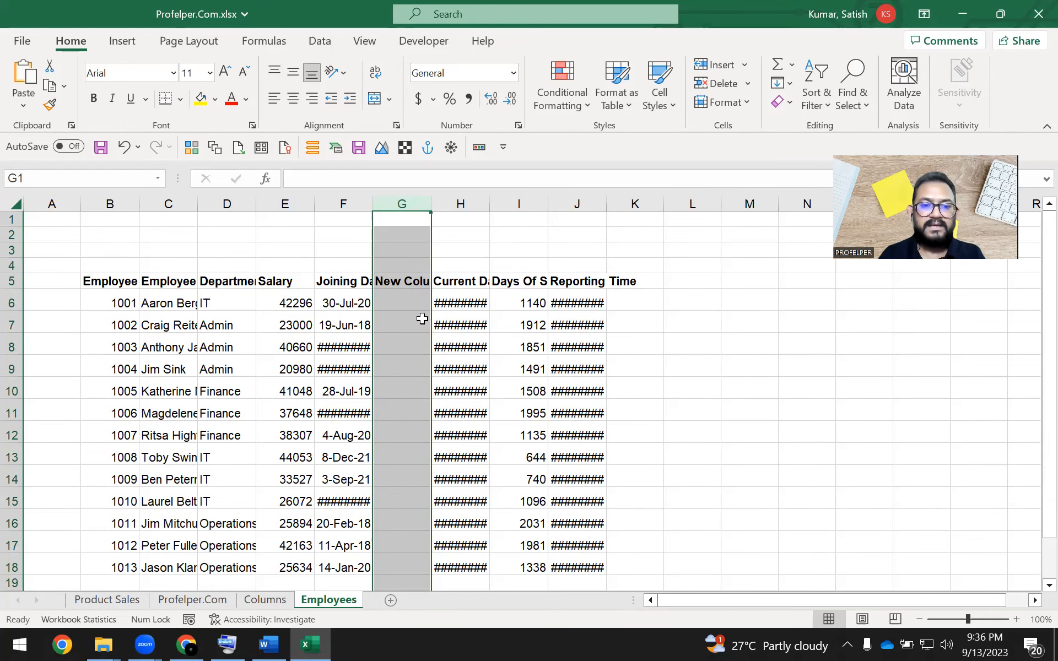
pyautogui.click(70, 43)
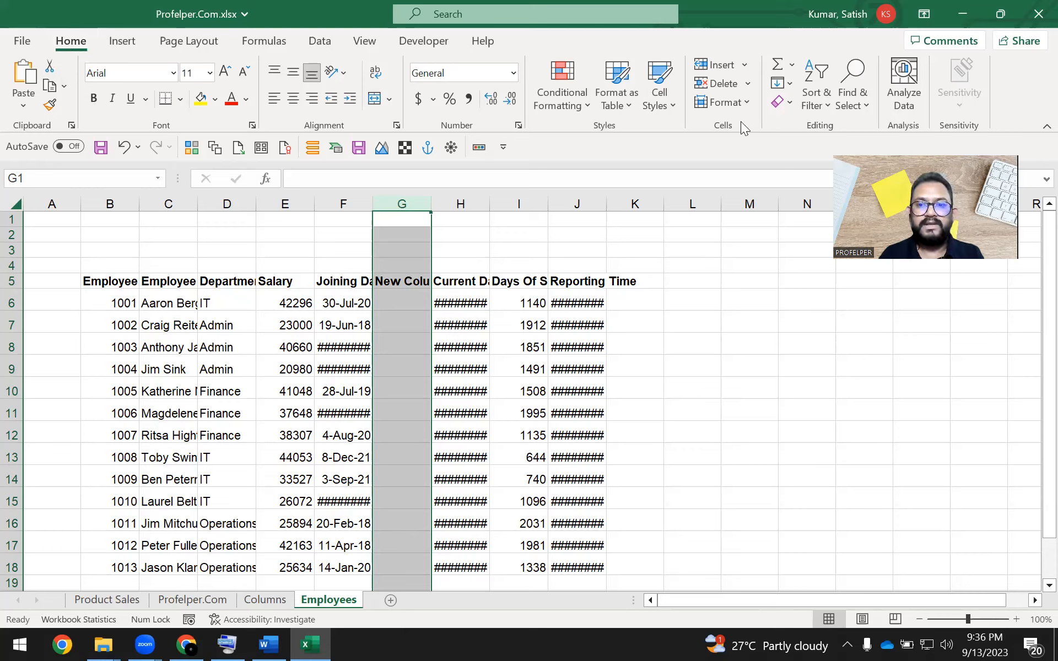
pyautogui.click(747, 66)
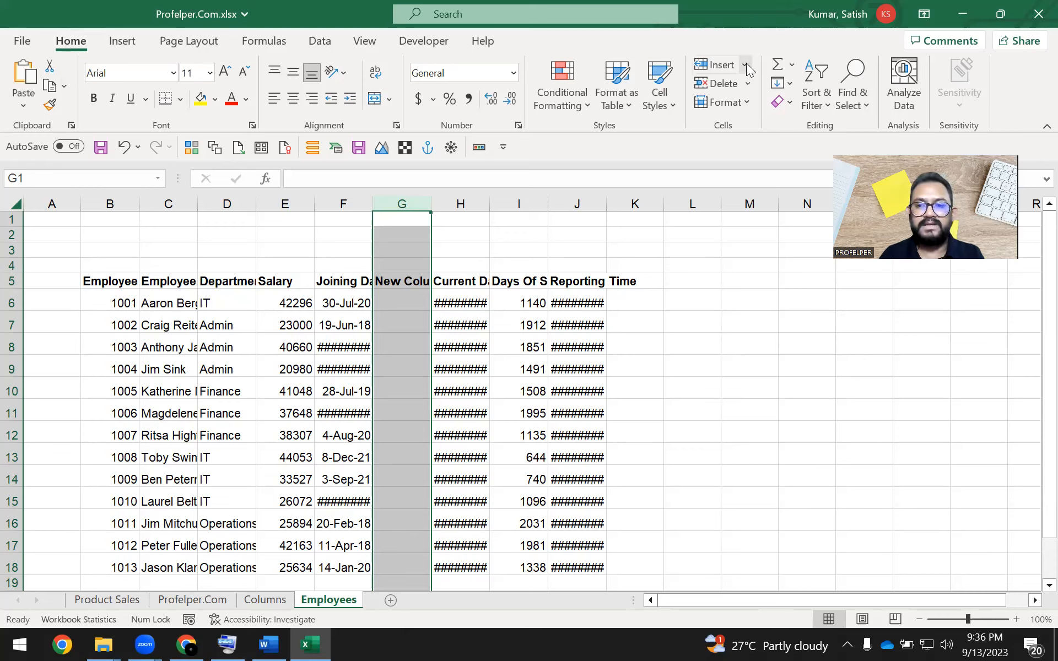
pyautogui.click(747, 65)
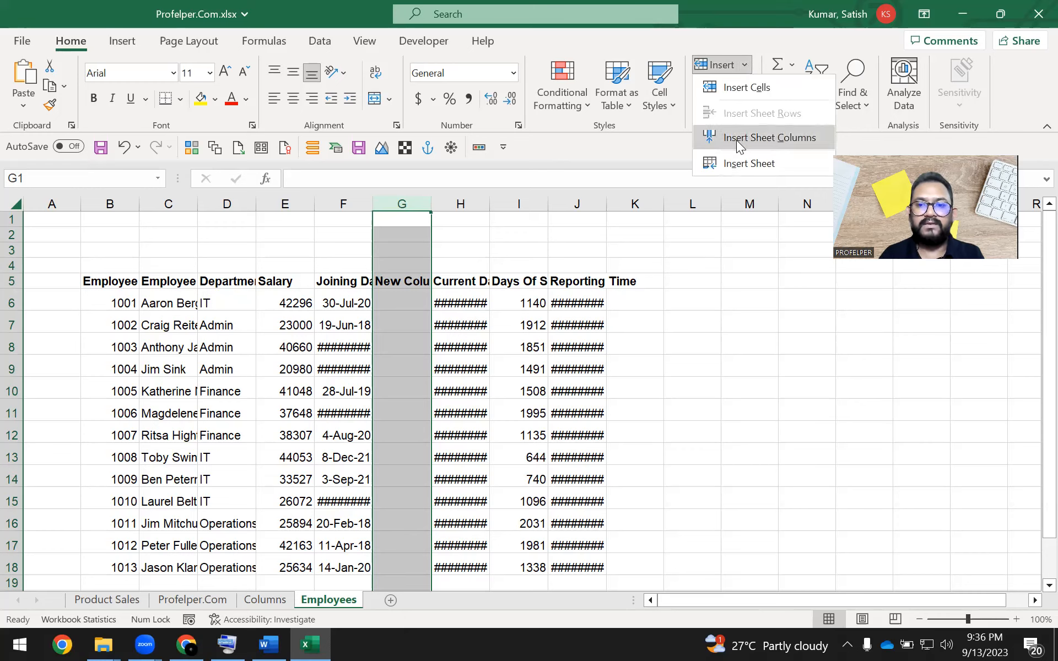
pyautogui.click(790, 141)
# - Copy the "New Column" header from cell H5 into G5 of the blank column
pyautogui.click(407, 317)
pyautogui.press('Up')
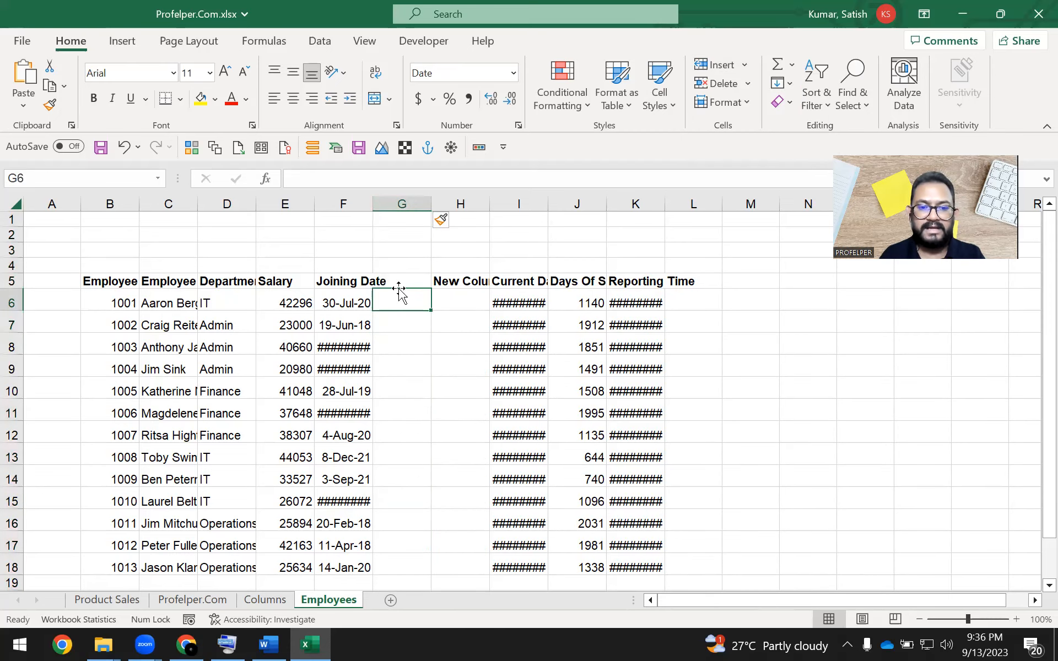
pyautogui.press('Up')
pyautogui.press('Right')
pyautogui.hotkey('ctrl', 'x')
pyautogui.press('Left')
pyautogui.hotkey('ctrl', 'v')
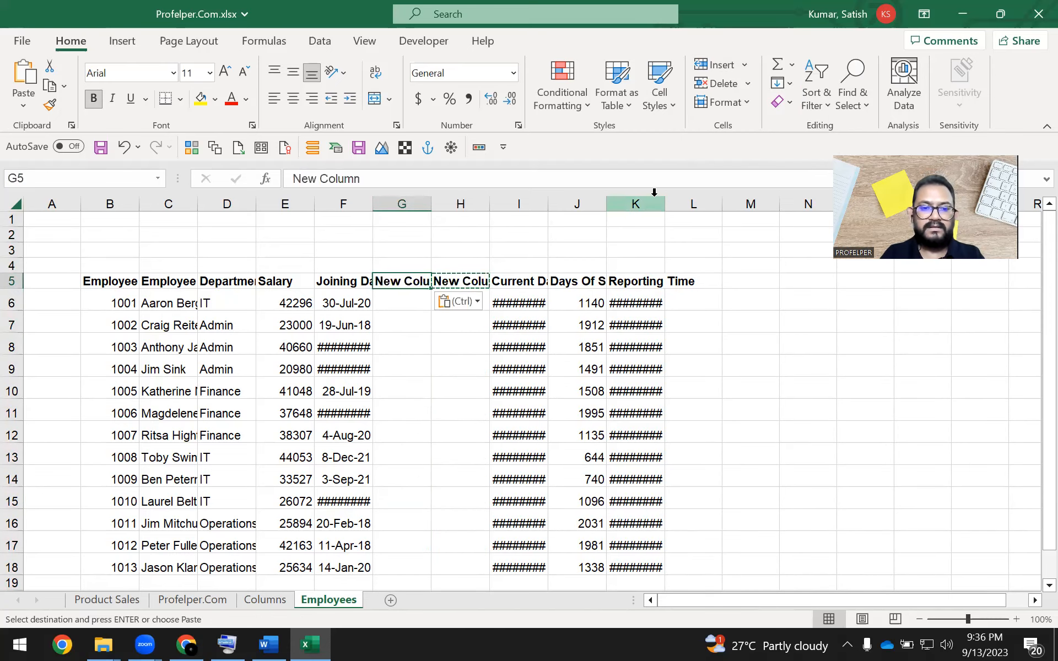
# - Rename the headers of the two inserted columns as "New Column1" in G5 and "New Column2" in H5
pyautogui.press('F2')
pyautogui.write('1')
pyautogui.press('Tab')
pyautogui.press('F2')
pyautogui.write('2')
pyautogui.hotkey('ctrl', 'Return')
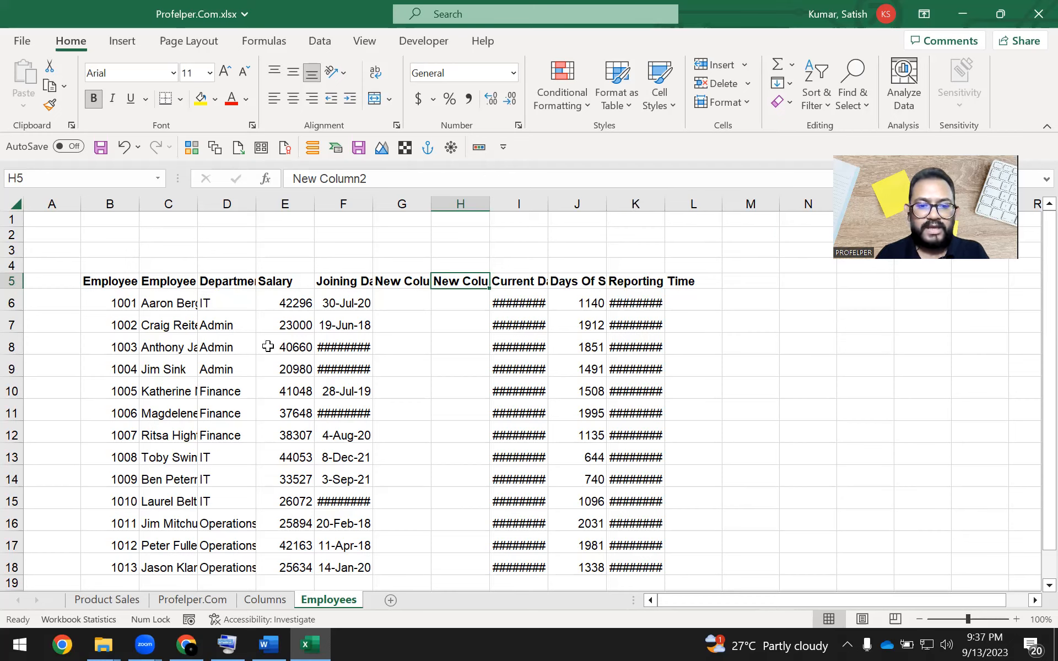
pyautogui.click(402, 322)
pyautogui.click(409, 202)
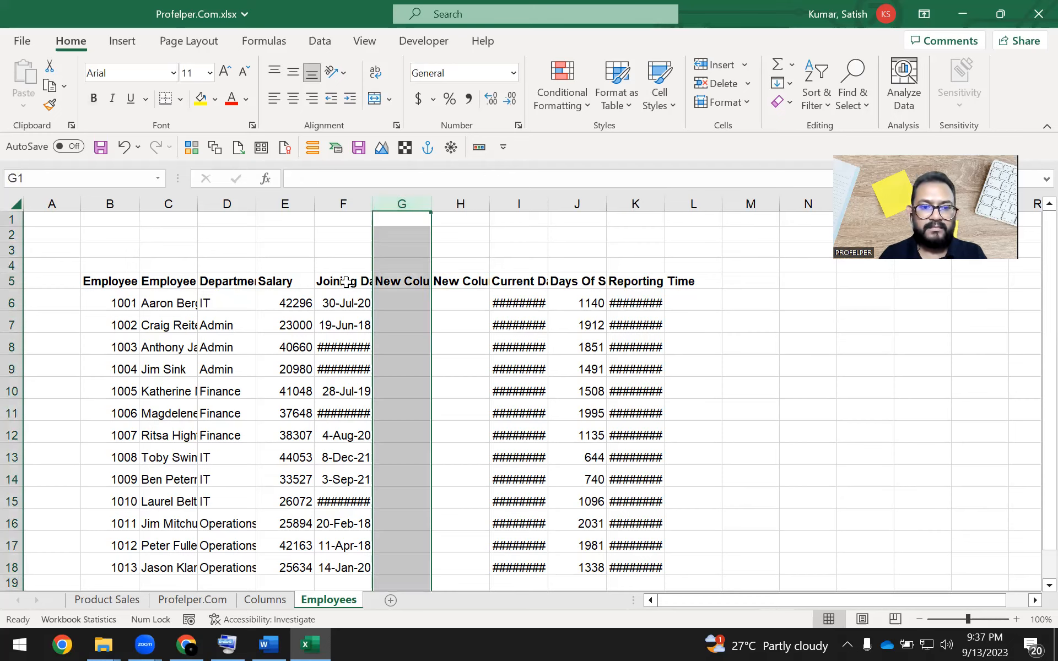
pyautogui.rightClick(384, 202)
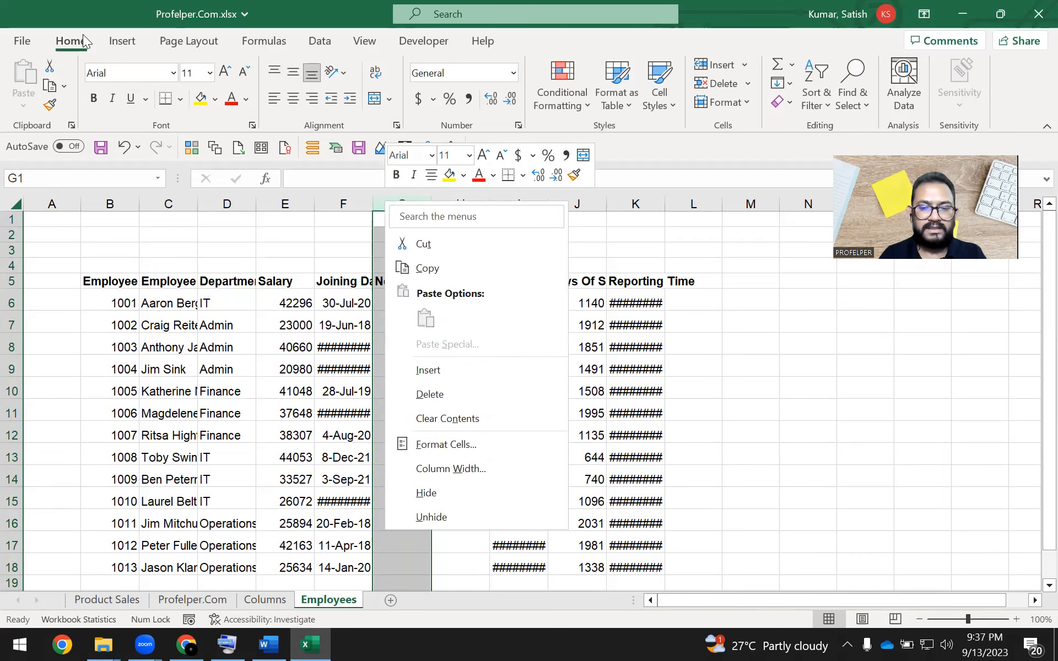
pyautogui.press('Escape')
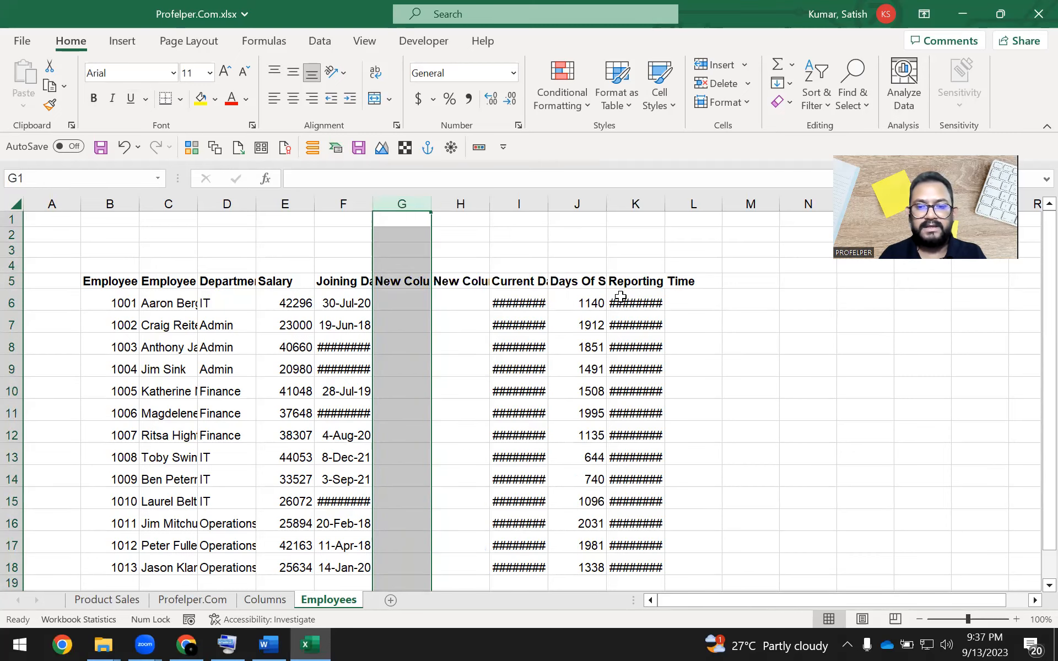
pyautogui.click(646, 329)
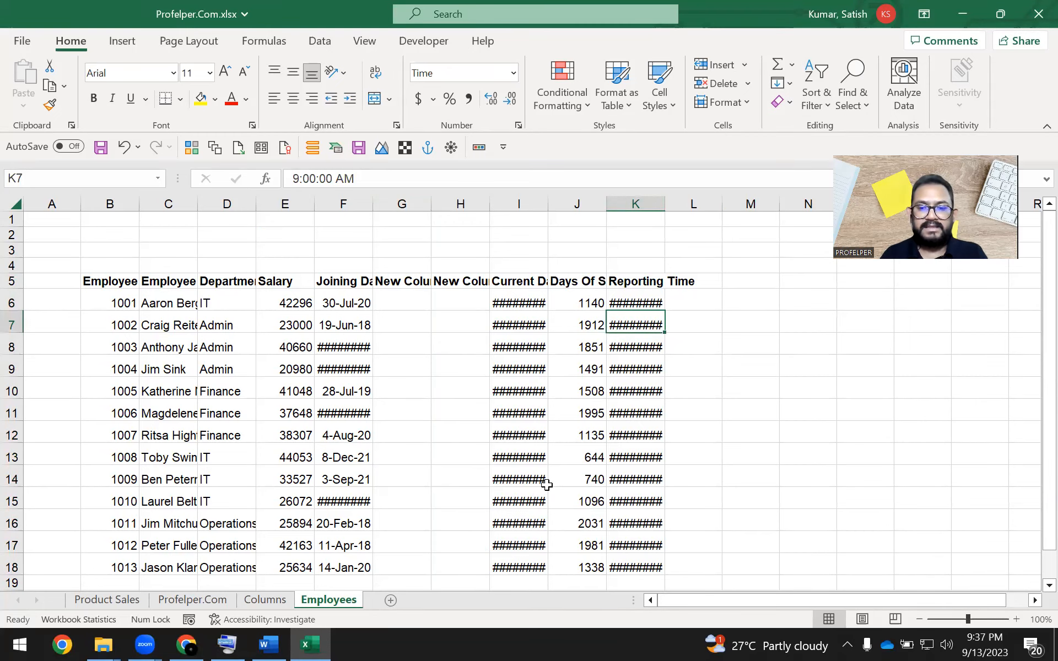
# - Enter the shortcut Ctrl+Shift+"+" for Insert New Column in cell I18 of the Columns sheet
pyautogui.click(281, 600)
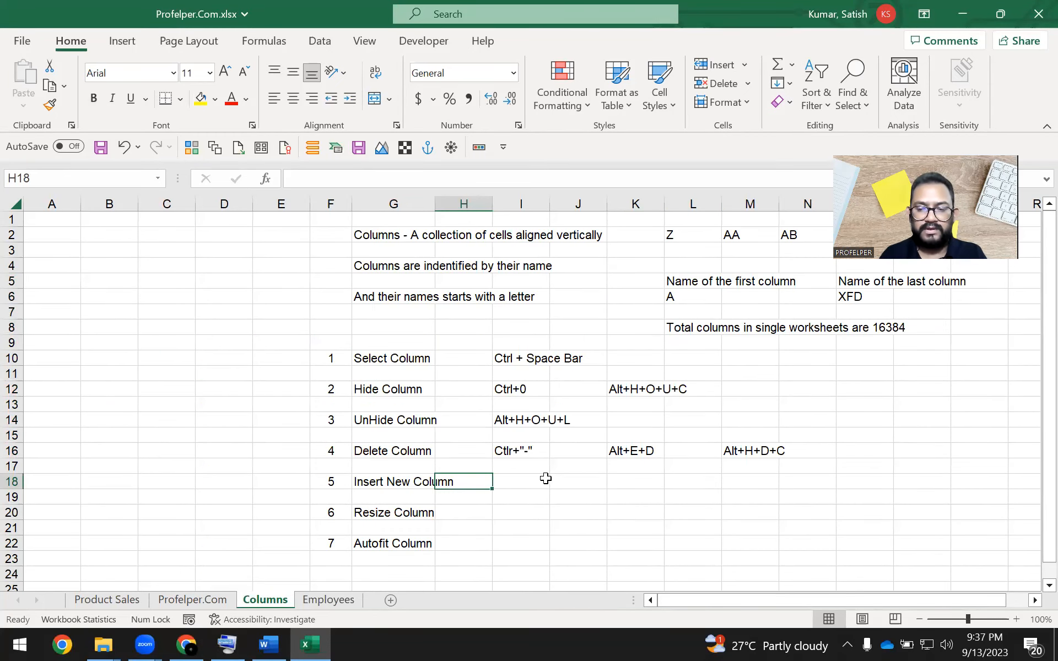
pyautogui.click(524, 481)
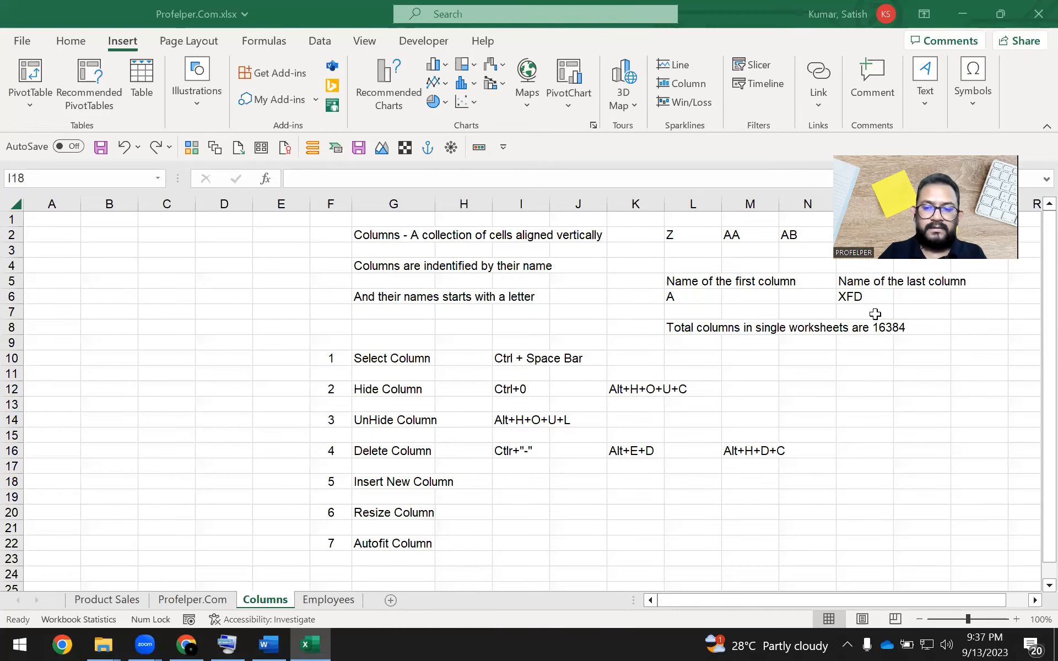
pyautogui.click(570, 428)
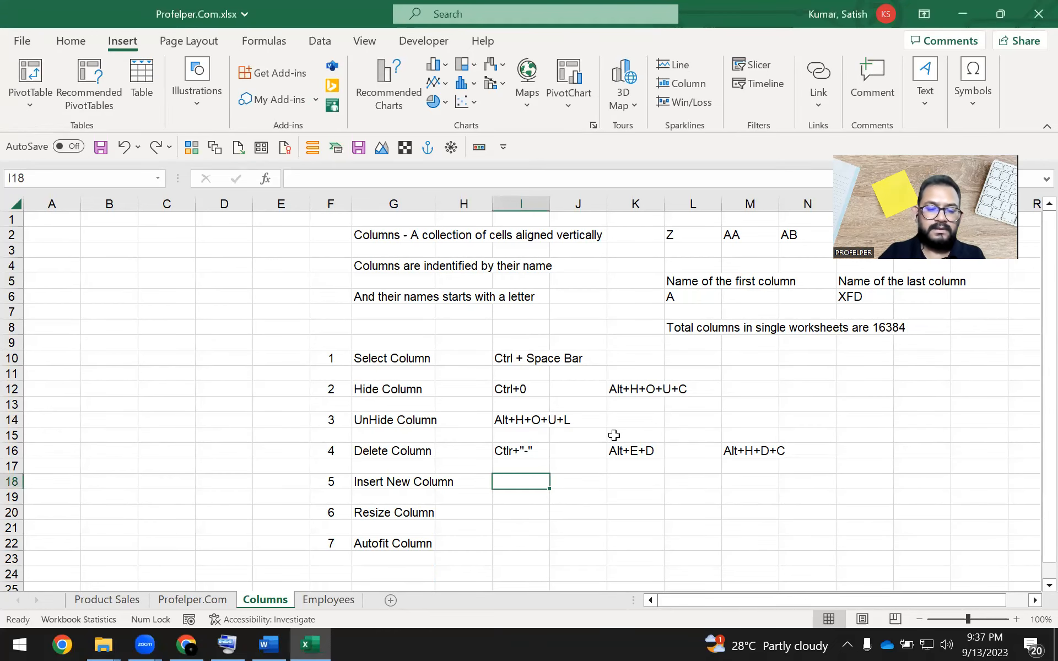
pyautogui.write('Ctrl')
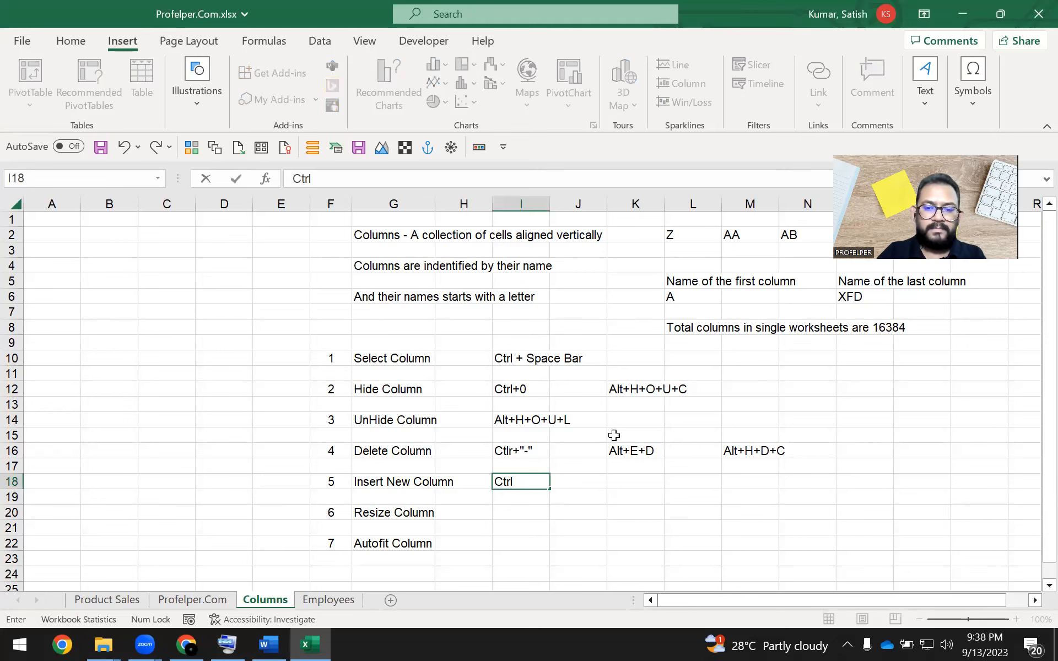
pyautogui.write('+Shift+')
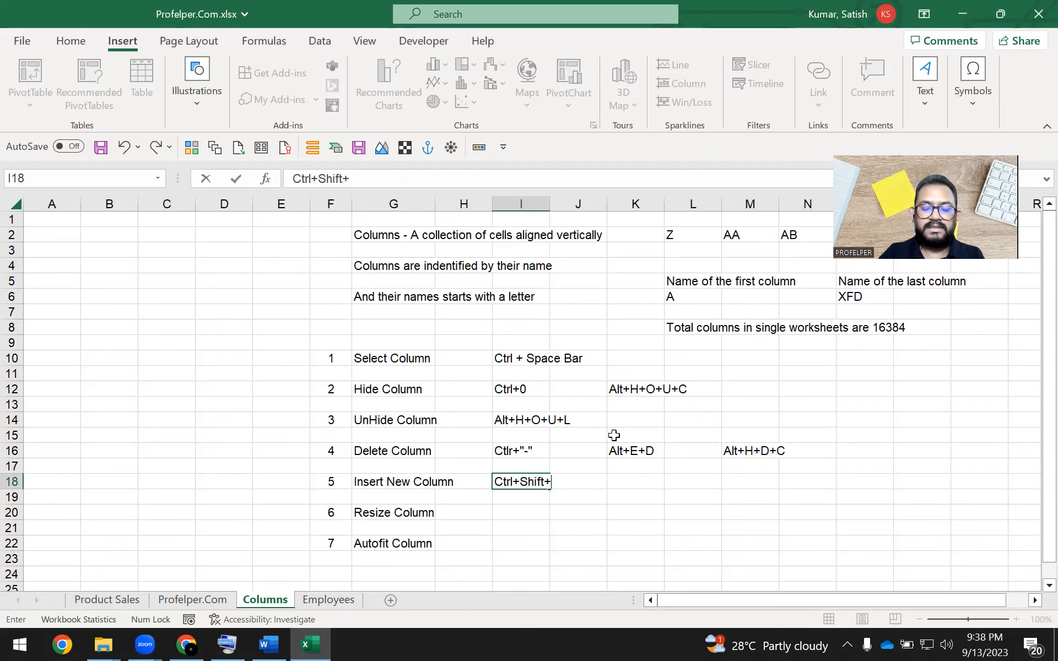
pyautogui.write('"+"')
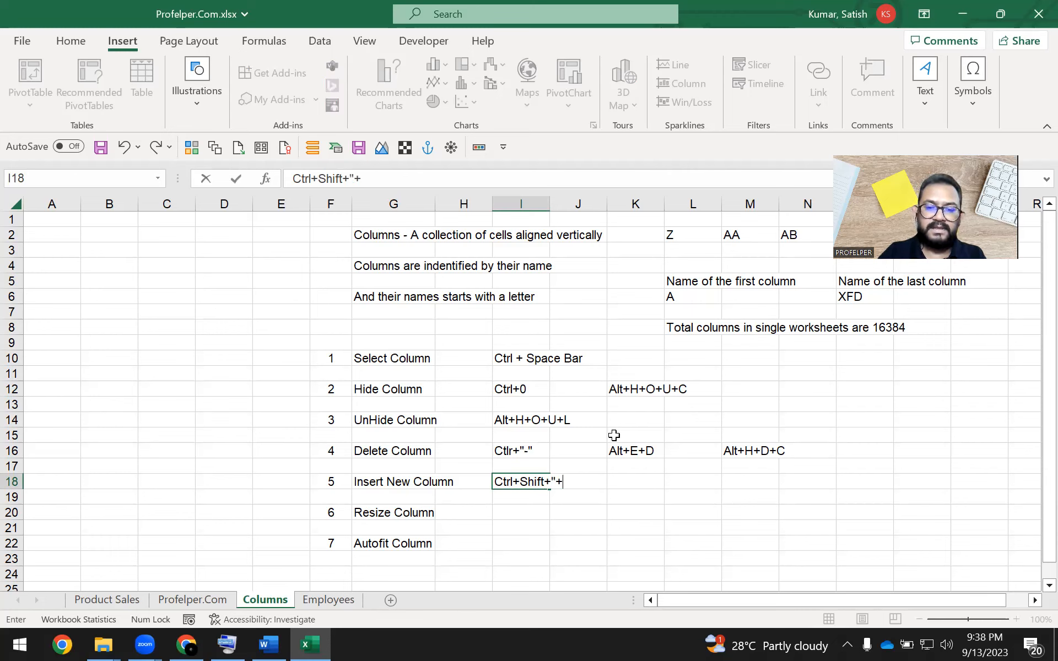
pyautogui.press('Return')
pyautogui.press('Up')
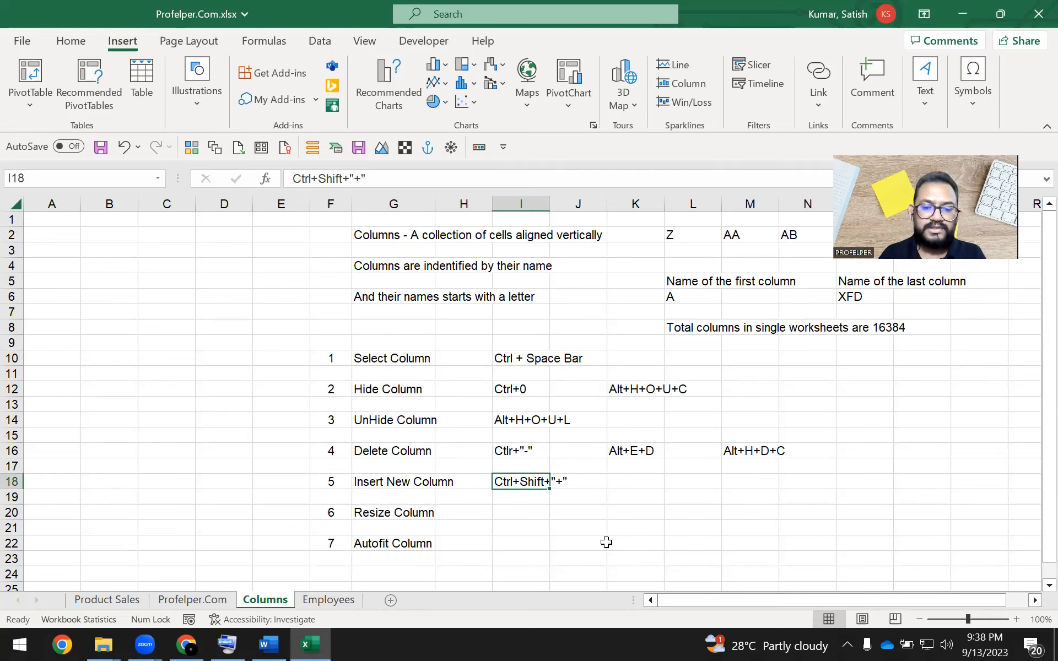
# - Return to the Employees sheet with the On-Screen Keyboard open, move the keyboard lower and minimize it
pyautogui.click(610, 513)
pyautogui.click(227, 645)
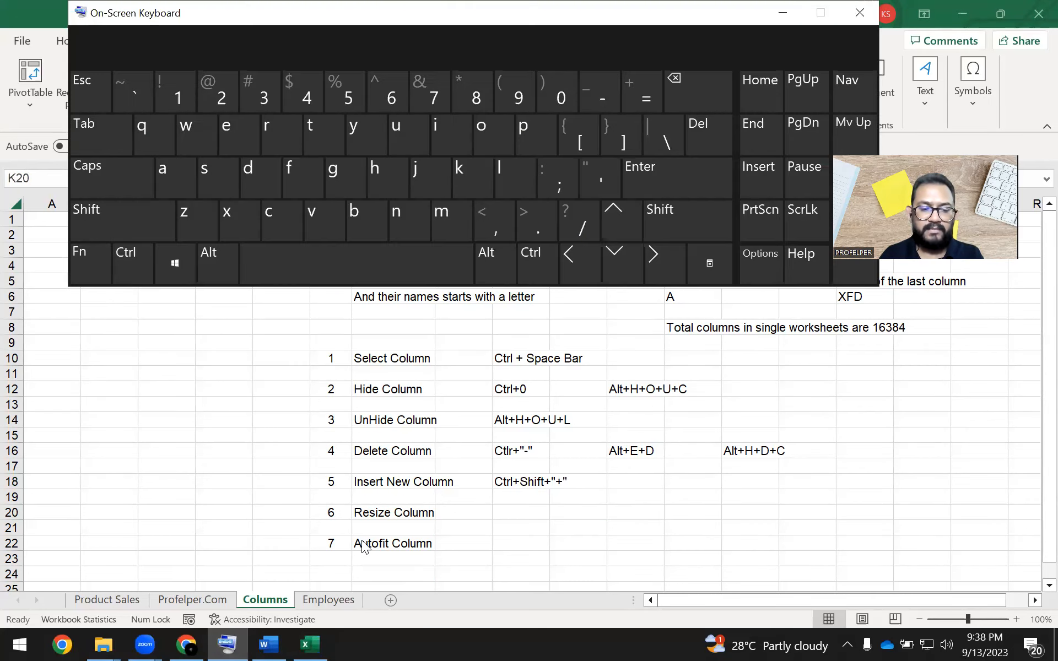
pyautogui.click(328, 599)
pyautogui.click(522, 20)
pyautogui.moveTo(521, 20); pyautogui.dragTo(569, 309)
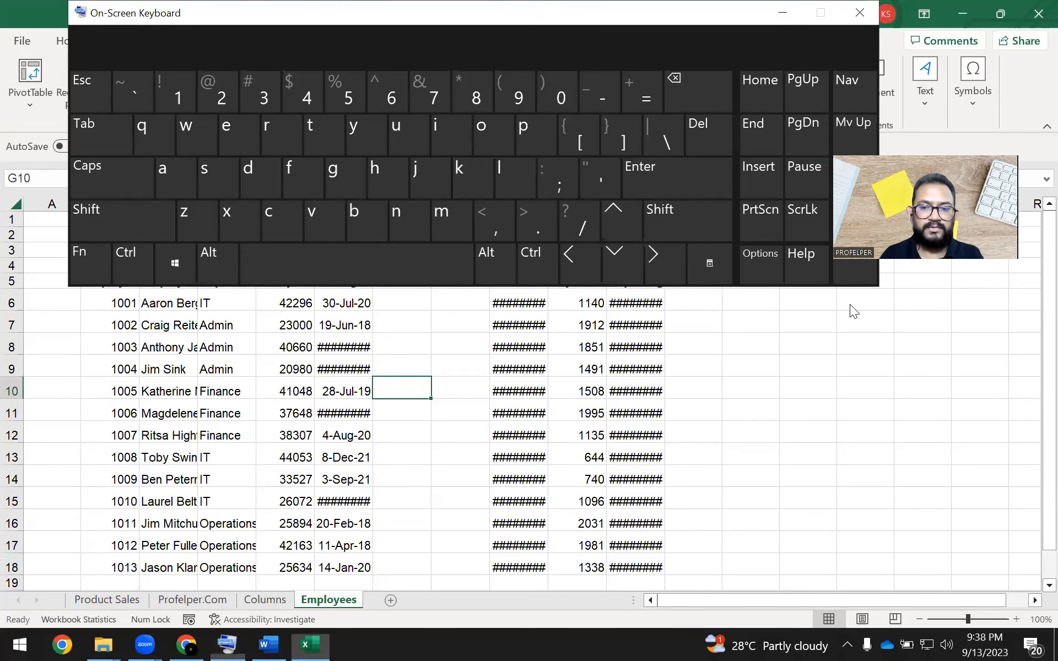
pyautogui.click(823, 303)
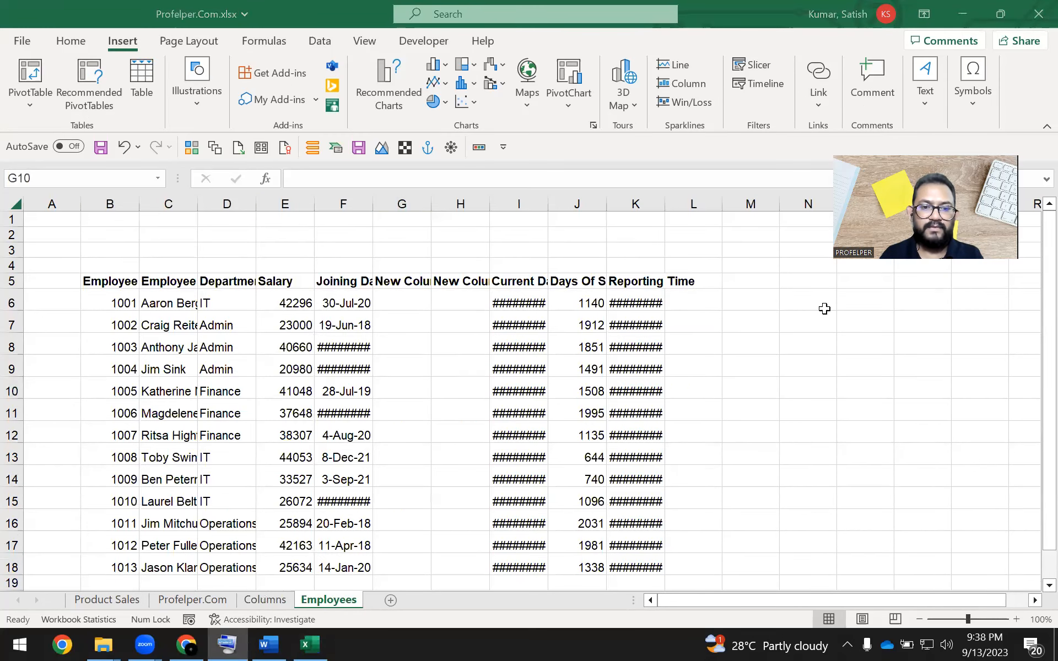
# - Examine columns I and J of the Employees table by selecting them separately and together, ending with column J selected
pyautogui.click(472, 348)
pyautogui.click(572, 200)
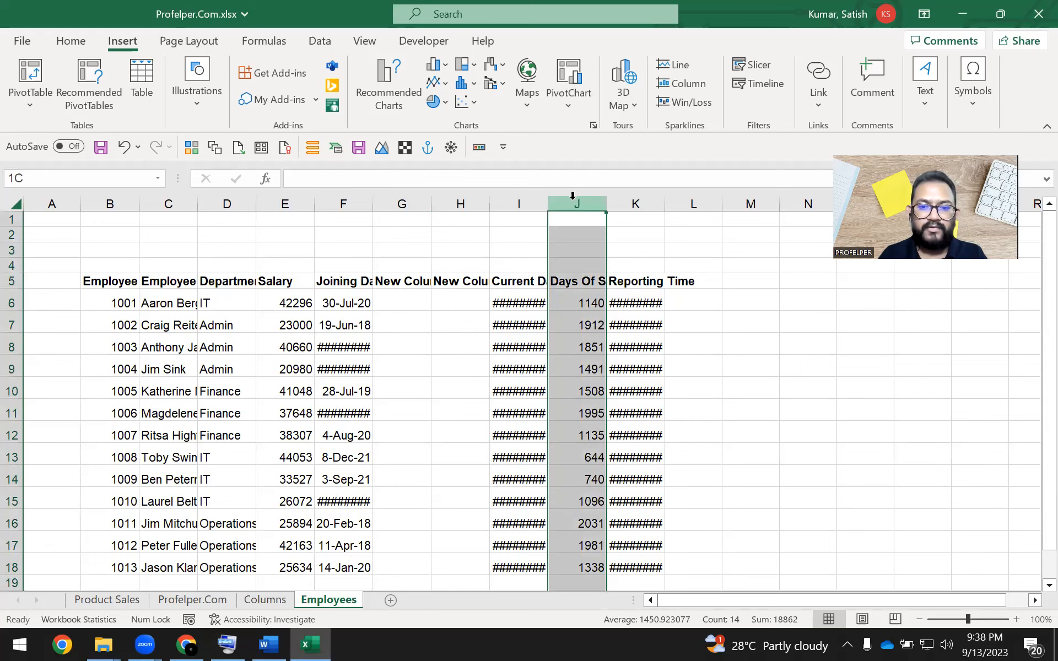
pyautogui.click(532, 279)
pyautogui.click(524, 206)
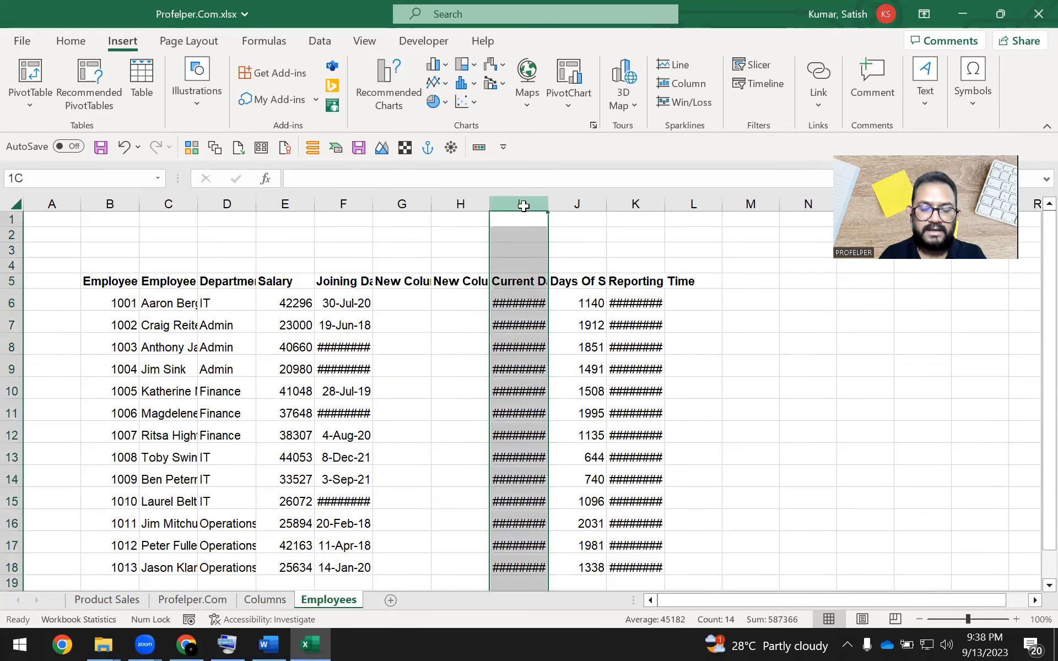
pyautogui.click(581, 267)
pyautogui.click(581, 201)
pyautogui.click(578, 280)
pyautogui.moveTo(536, 204); pyautogui.dragTo(574, 291)
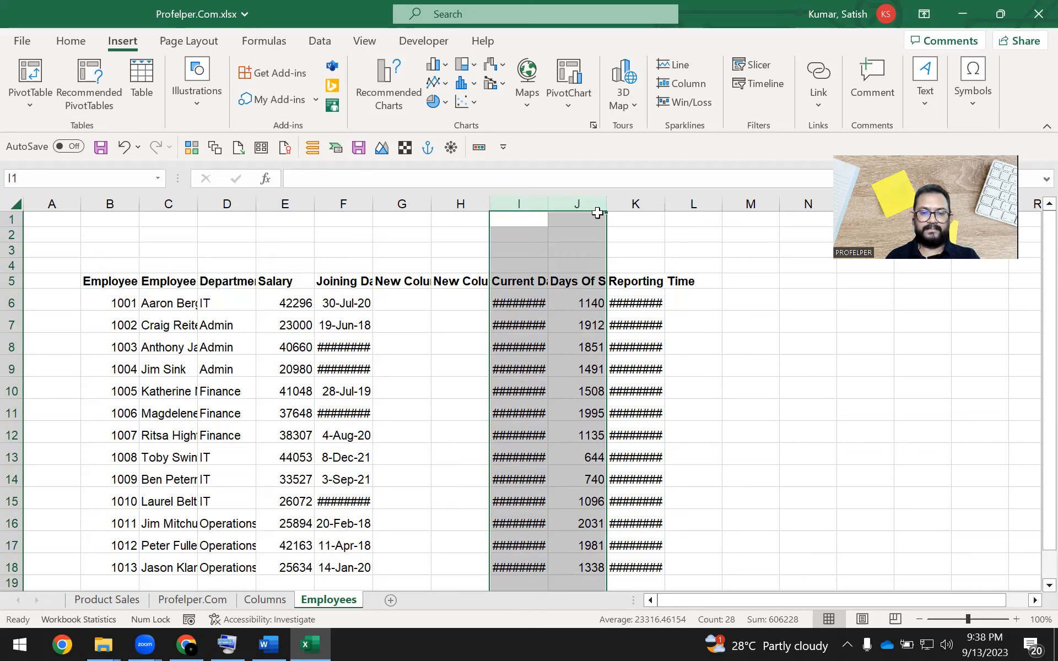
pyautogui.click(579, 278)
pyautogui.click(577, 234)
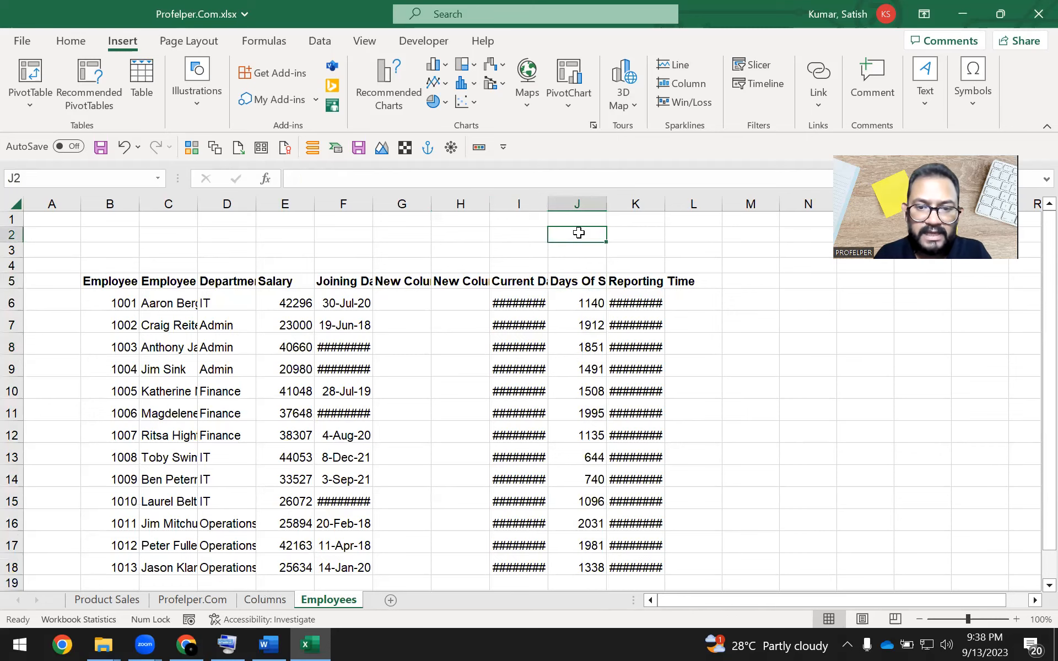
pyautogui.click(578, 199)
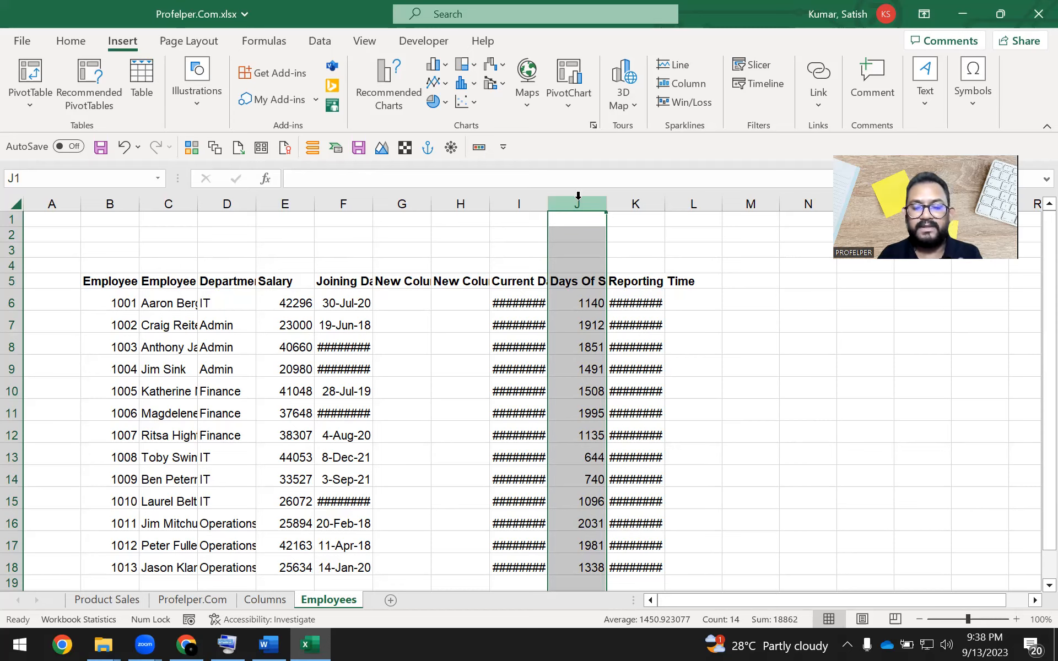
pyautogui.click(575, 236)
pyautogui.click(570, 202)
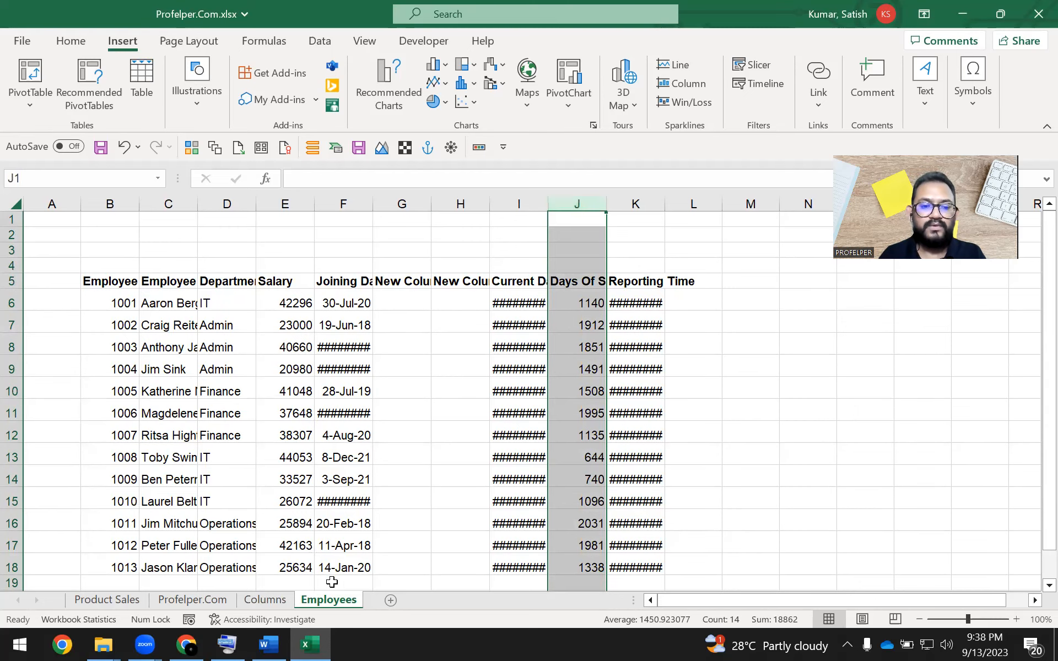
# - Check the Insert New Column shortcut in cell I18 of the Columns sheet and return to the Employees sheet
pyautogui.click(265, 600)
pyautogui.click(528, 483)
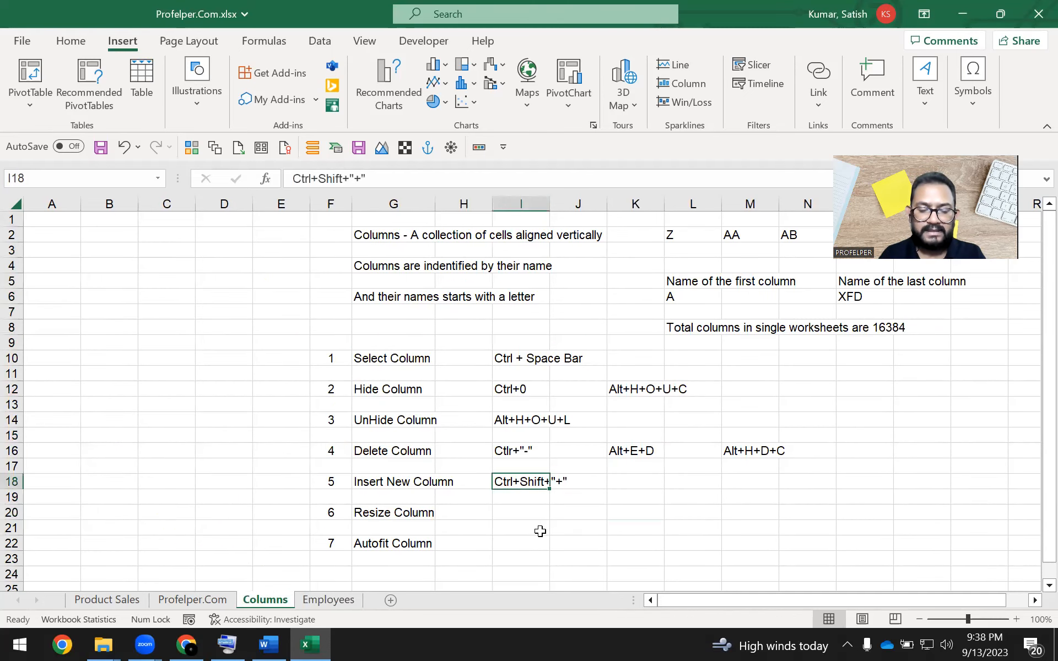
pyautogui.click(328, 599)
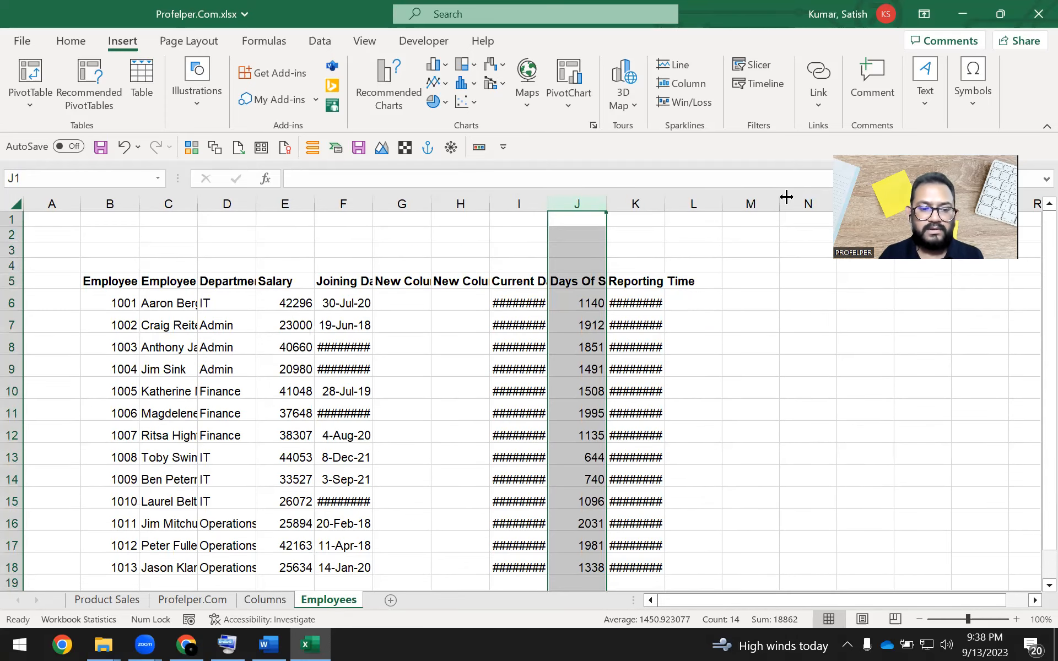
# - Bring up the On-Screen Keyboard, shrink its height and place it over the lower table rows, with column J selected
pyautogui.press('ctrl+super+o')
pyautogui.click(690, 250)
pyautogui.click(734, 313)
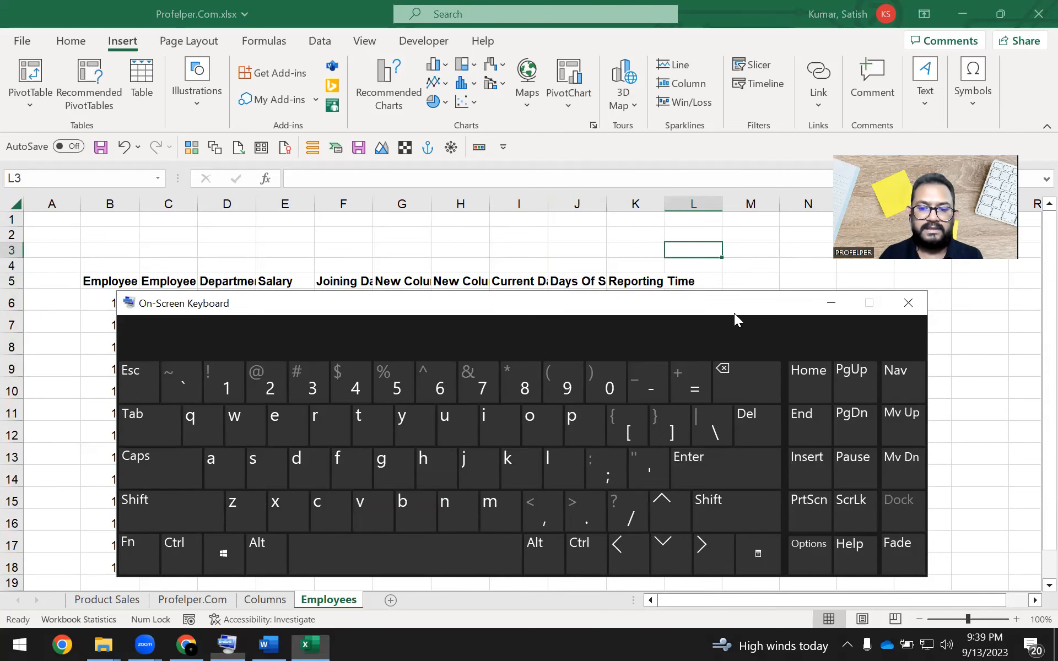
pyautogui.moveTo(734, 313); pyautogui.dragTo(708, 188)
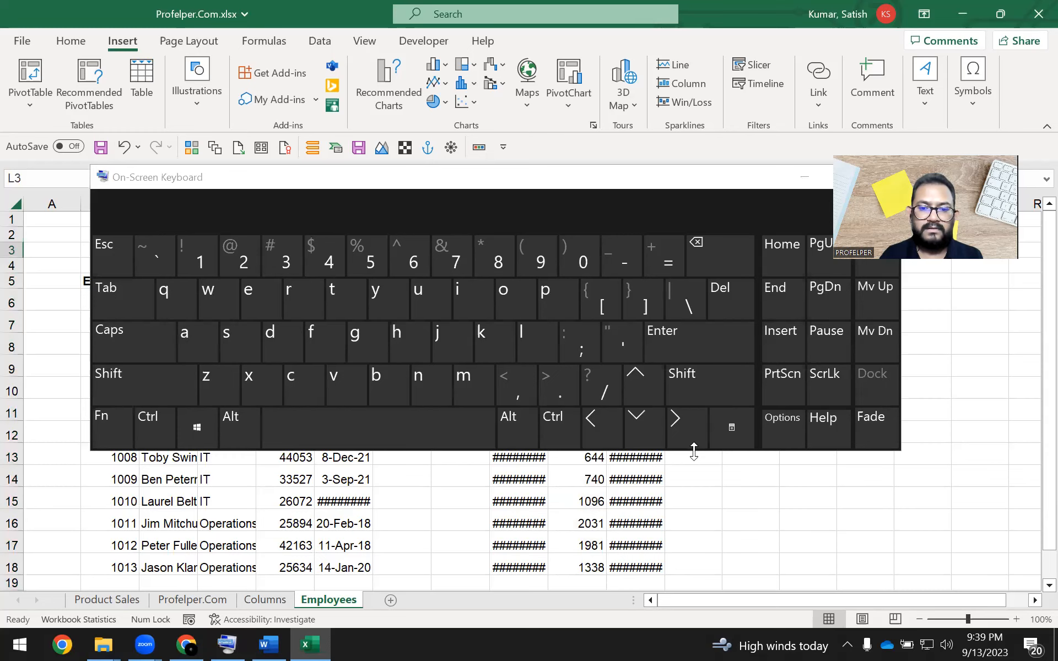
pyautogui.moveTo(694, 451); pyautogui.dragTo(694, 413)
pyautogui.moveTo(669, 227); pyautogui.dragTo(701, 428)
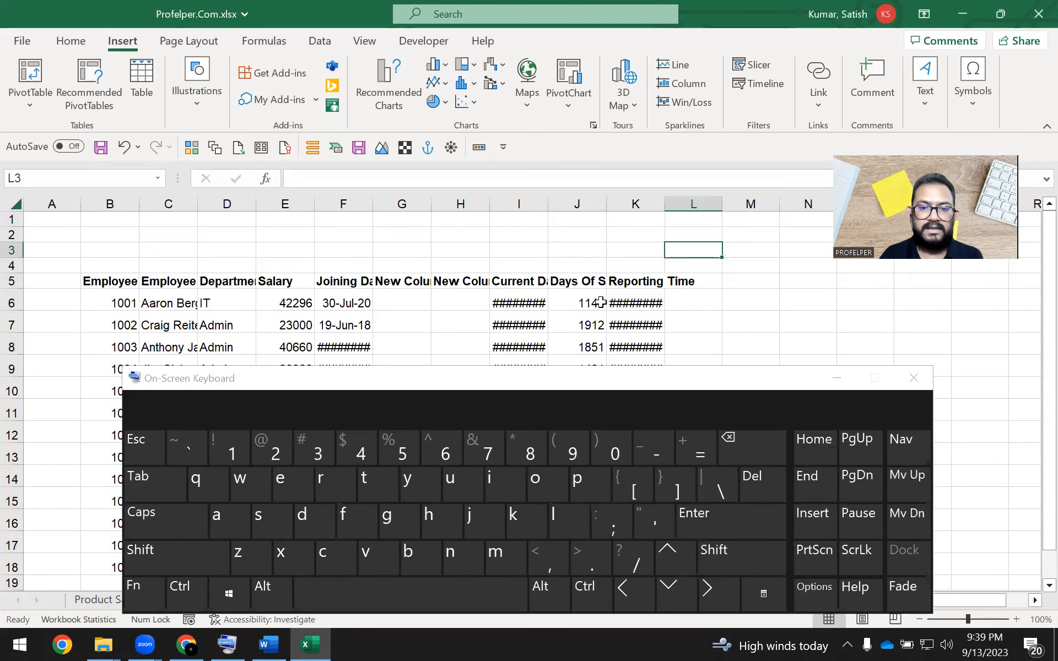
pyautogui.click(589, 199)
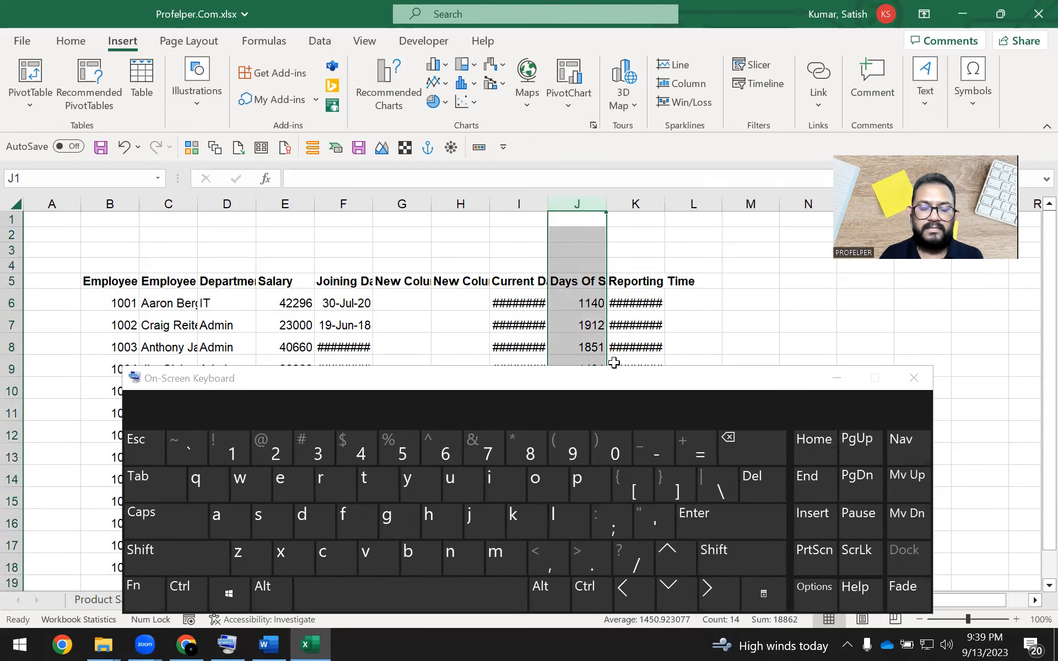
# - Insert two blank columns before column J, right after the Current Date column of the Employees table
pyautogui.click(571, 381)
pyautogui.click(589, 196)
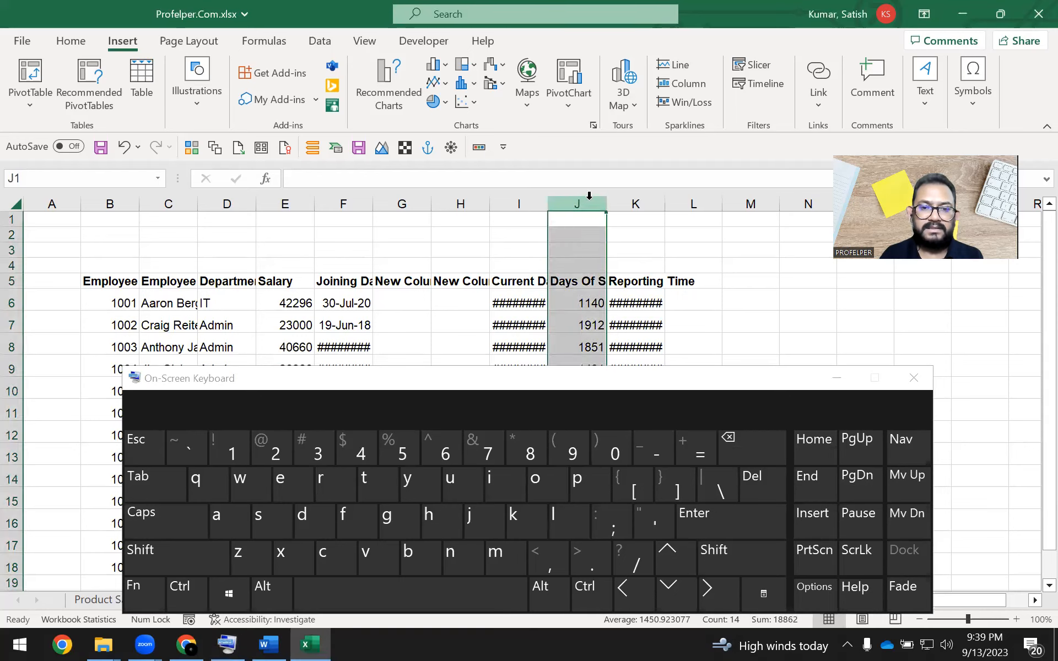
pyautogui.hotkey('ctrl', 'shift')
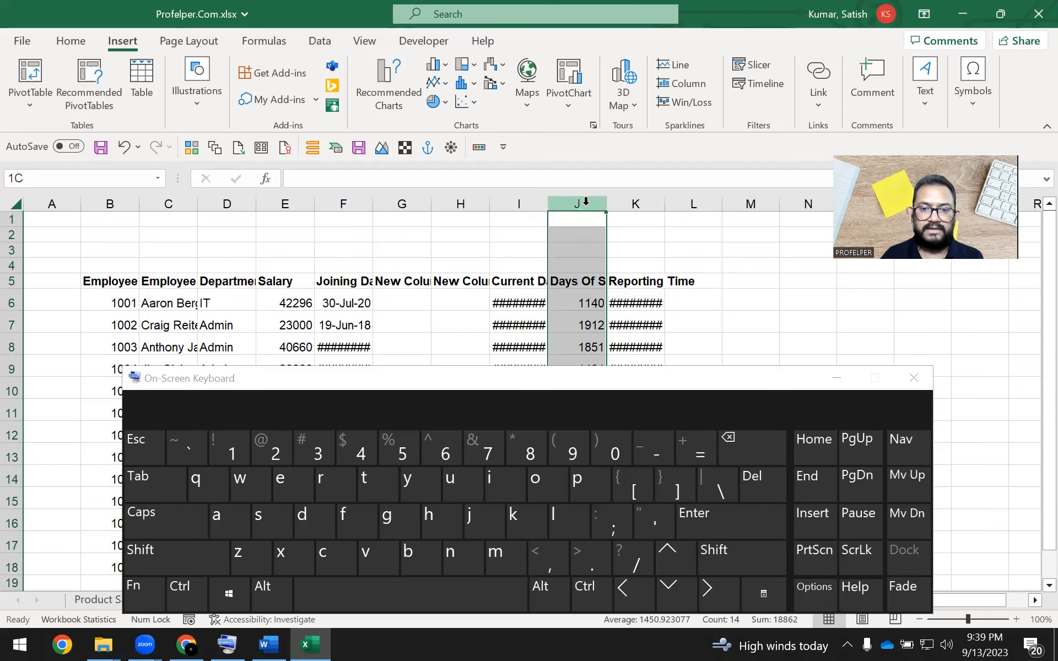
pyautogui.hotkey('ctrl', 'shift')
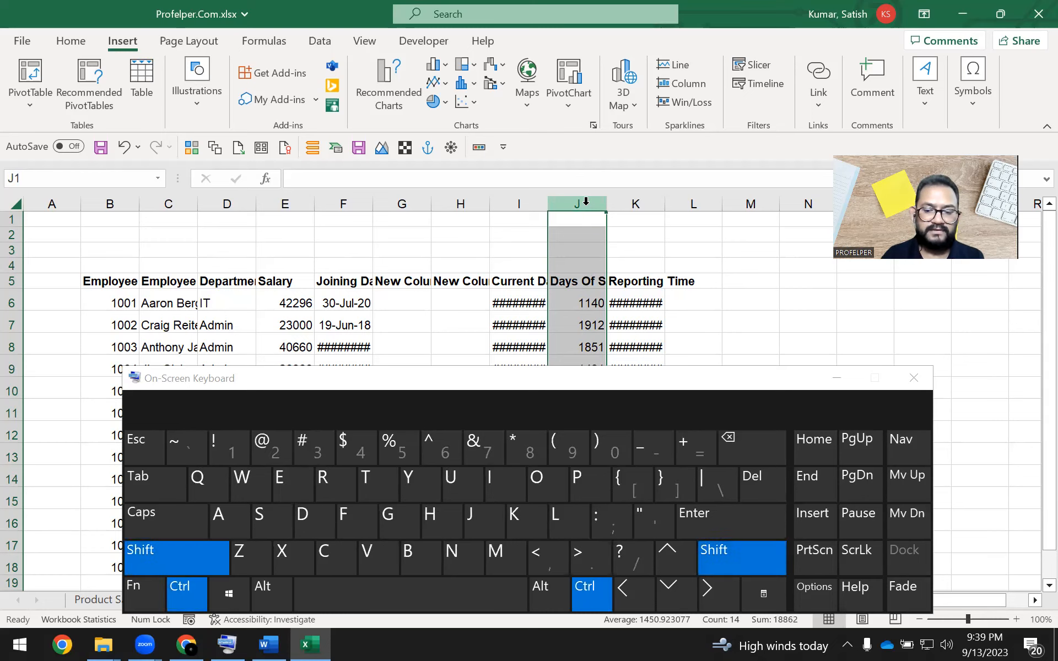
pyautogui.hotkey('ctrl', 'shift', '+')
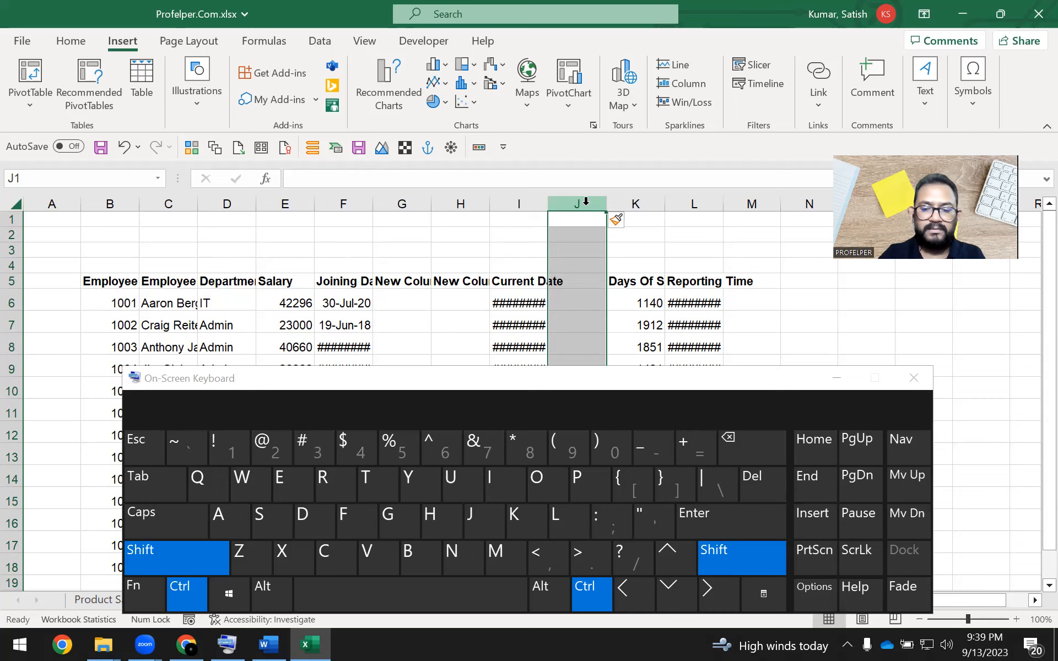
pyautogui.hotkey('ctrl', 'shift', '+')
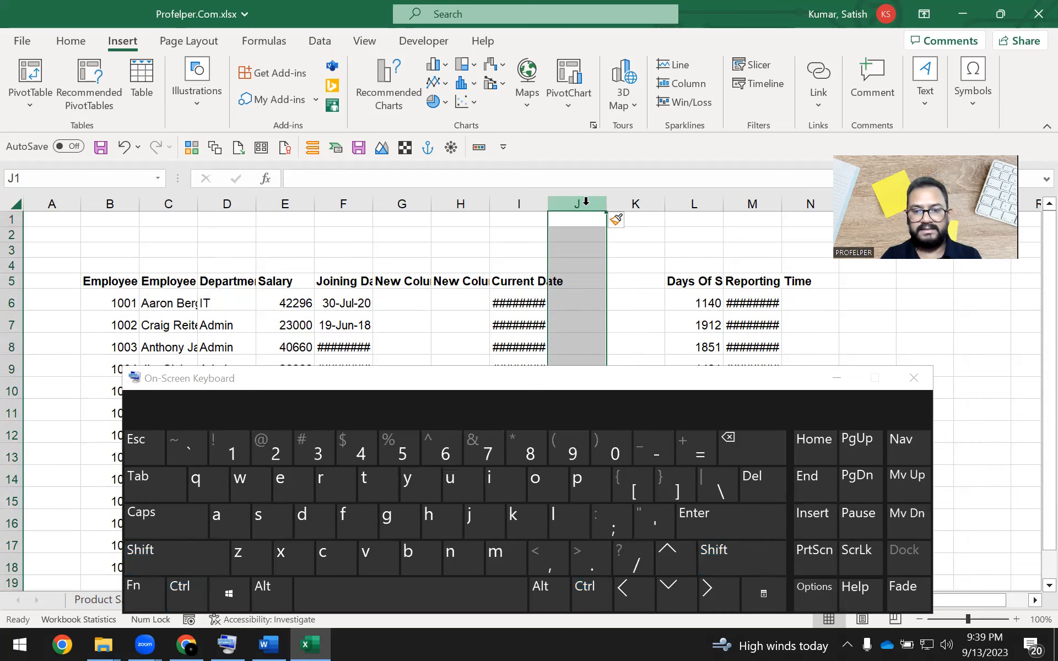
# - Minimize the On-Screen Keyboard, check the shortcut list on the Columns sheet and return to the Employees sheet
pyautogui.click(836, 378)
pyautogui.click(266, 600)
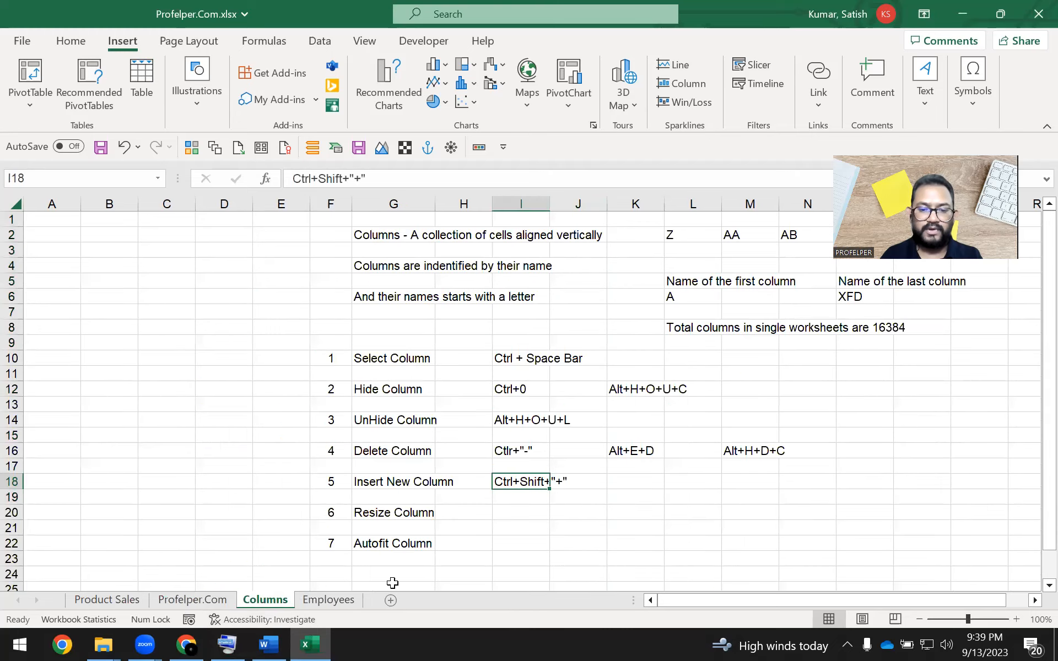
pyautogui.click(324, 603)
# - Enter the header New3 in cell J5 of the first blank column after Current Date
pyautogui.click(518, 303)
pyautogui.click(568, 282)
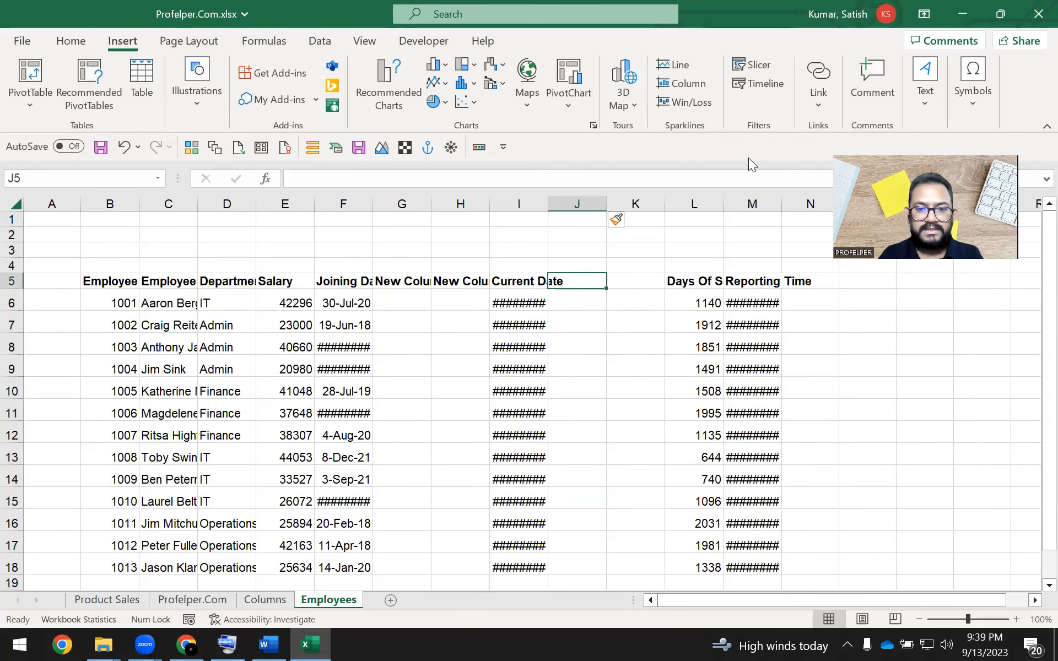
pyautogui.write('ne')
pyautogui.press('BackSpace')
pyautogui.press('BackSpace')
pyautogui.write('Nes')
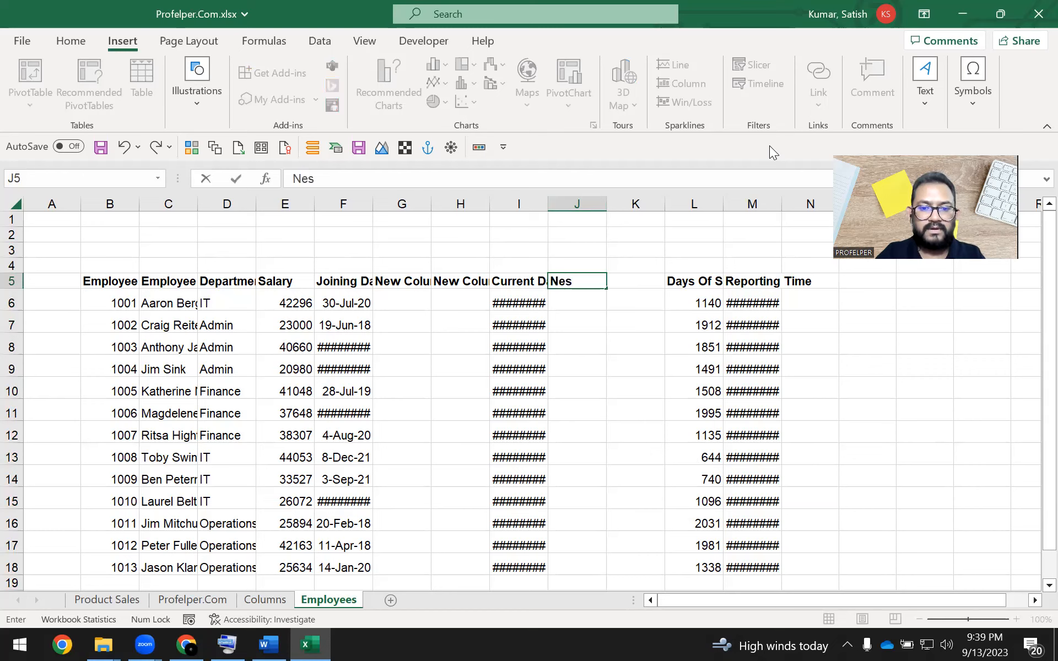
pyautogui.press('BackSpace')
pyautogui.write('ws')
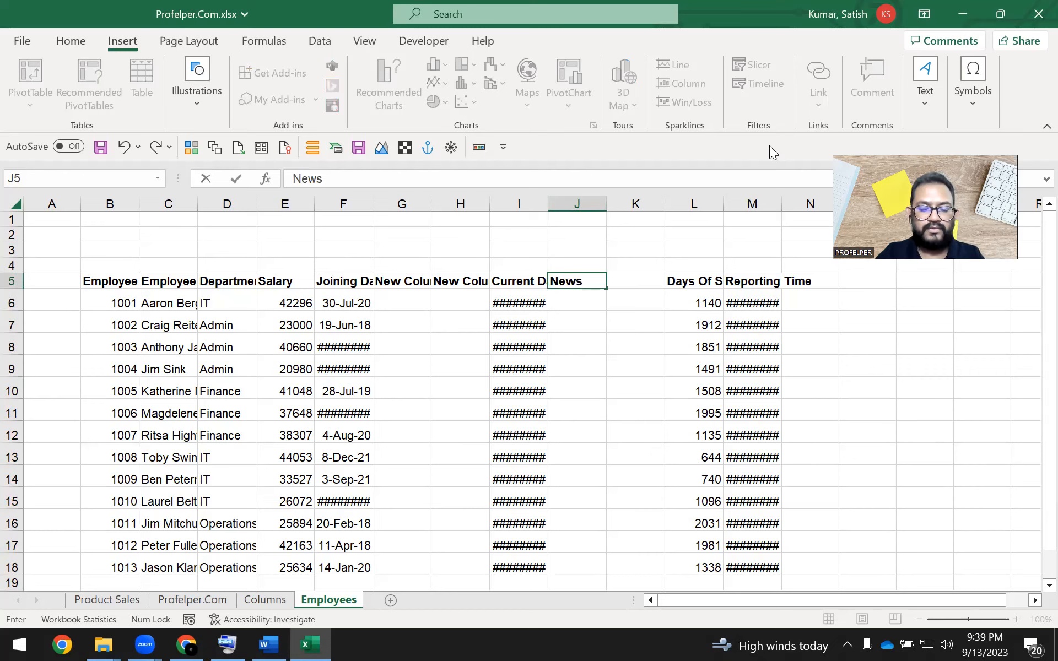
pyautogui.press('BackSpace')
pyautogui.write('s')
pyautogui.press('Return')
# - Edit the header in cell J5 to read New Column3
pyautogui.press('Up')
pyautogui.write('c')
pyautogui.press('Escape')
pyautogui.press('F2')
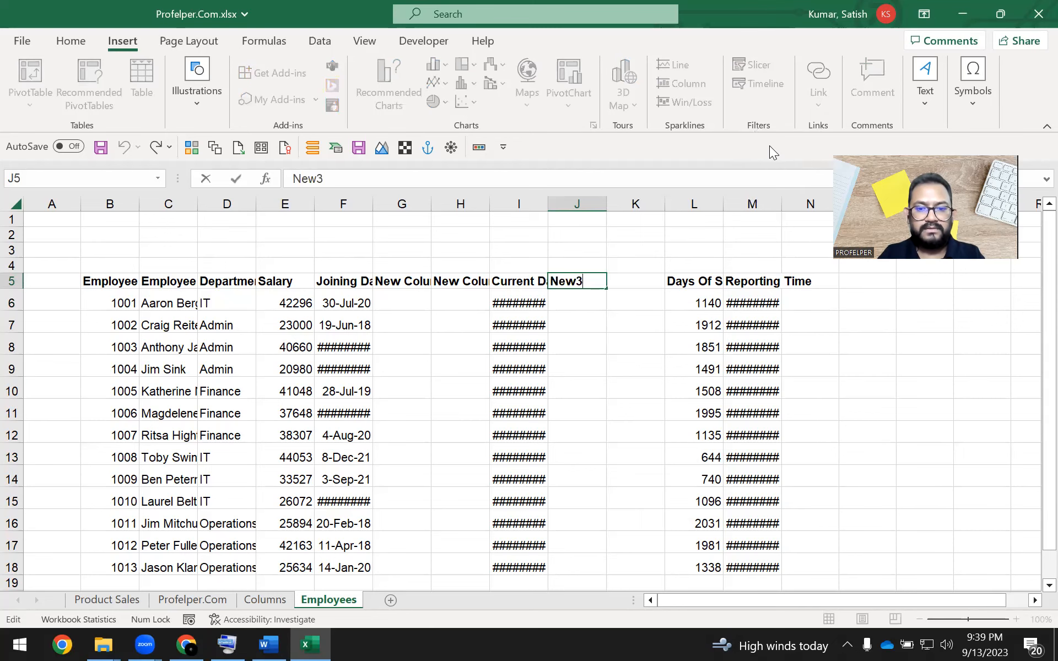
pyautogui.write('Column')
pyautogui.press('Return')
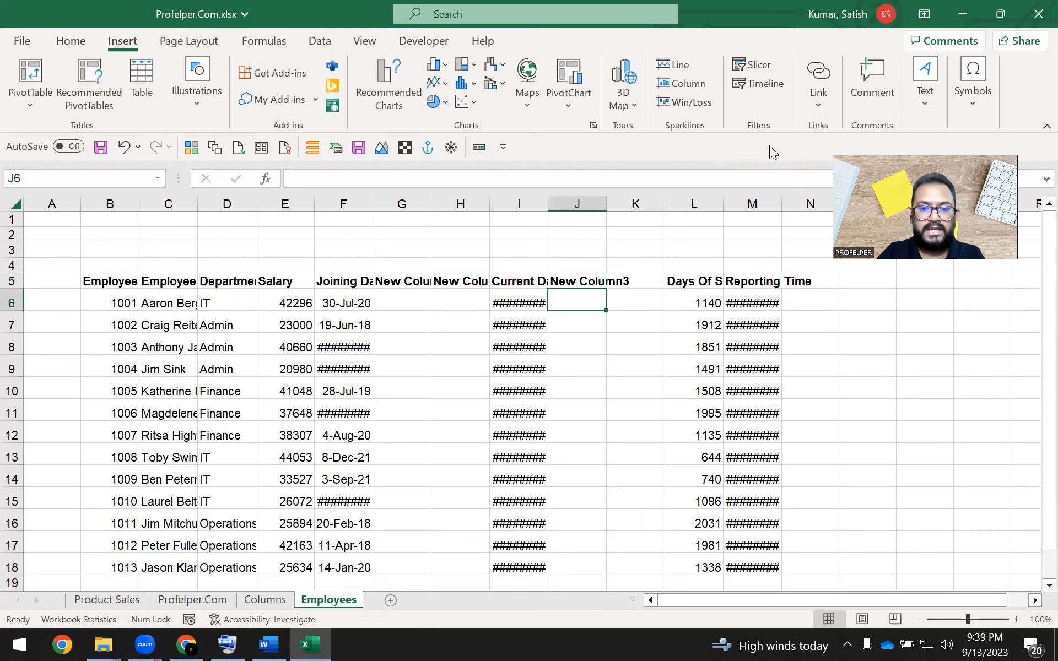
# - Copy the New Column3 header into cell K5 and change the copy to New Column4
pyautogui.press('Up')
pyautogui.hotkey('ctrl', 'c')
pyautogui.press('Right')
pyautogui.press('Escape')
pyautogui.press('Left')
pyautogui.hotkey('ctrl', 'c')
pyautogui.press('Right')
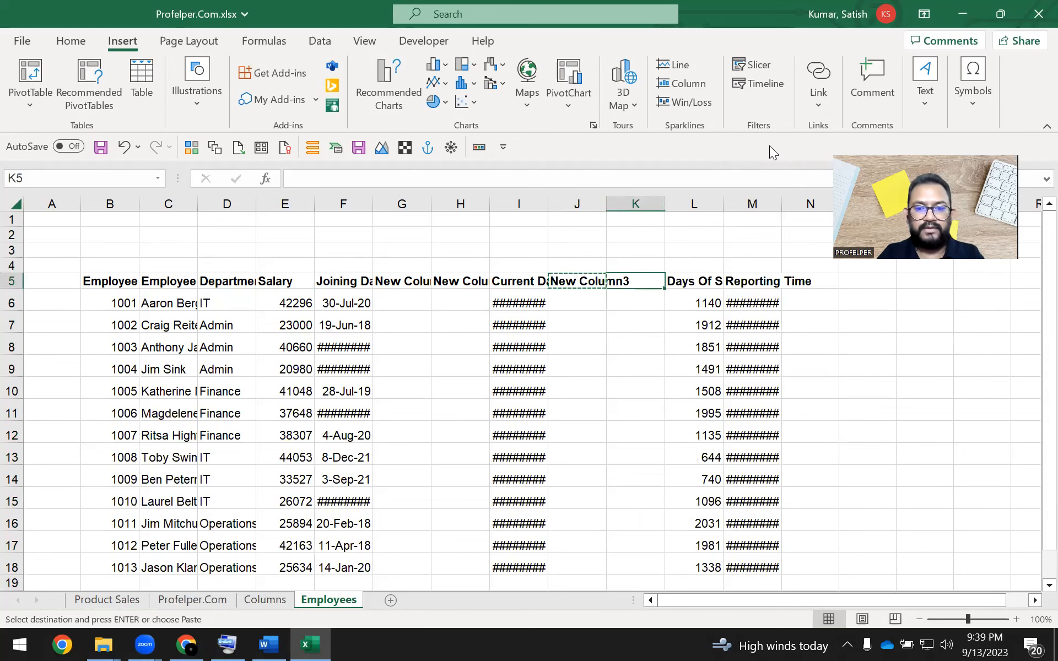
pyautogui.press('Return')
pyautogui.press('F2')
pyautogui.press('BackSpace')
pyautogui.write('4')
pyautogui.press('Return')
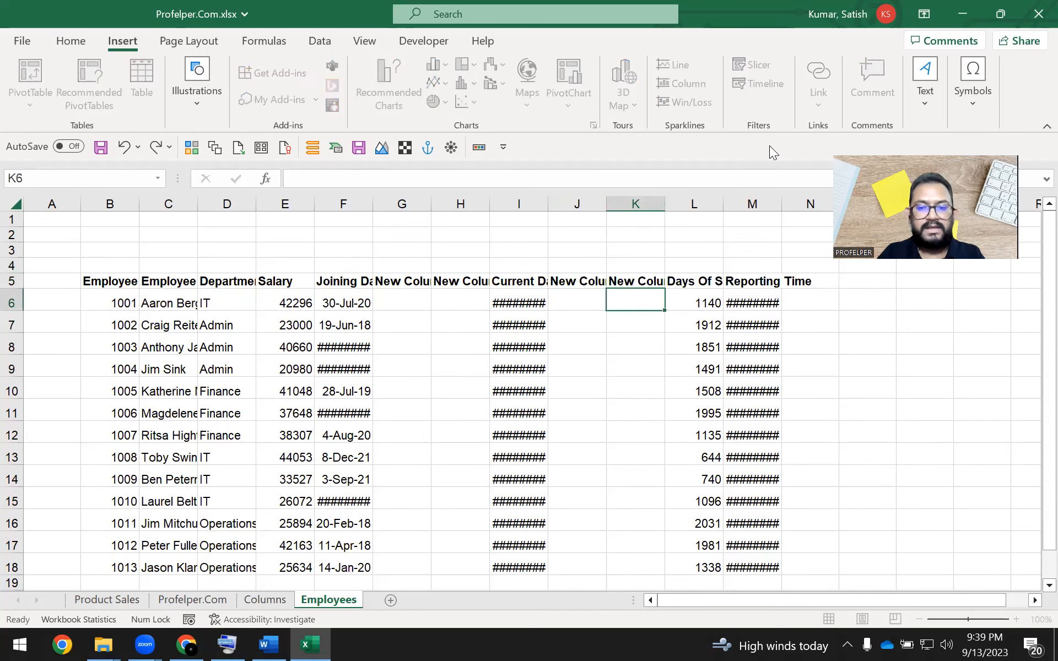
# - Select the entire New Column3 and New Column4 columns and insert two blank columns before them
pyautogui.press('Up')
pyautogui.press('Left')
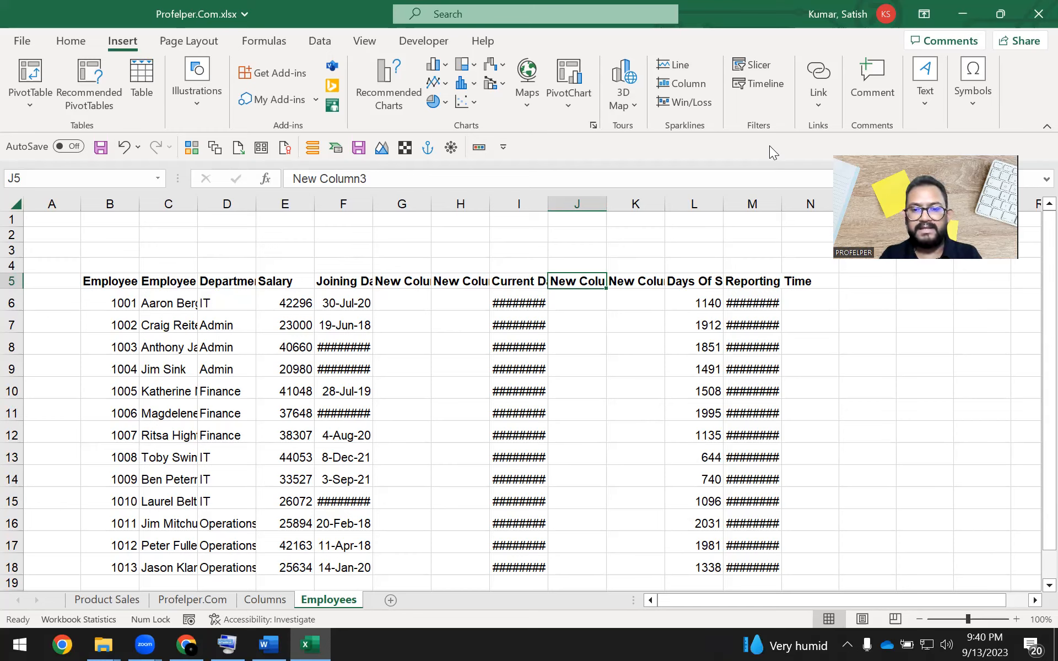
pyautogui.hotkey('shift', 'Right')
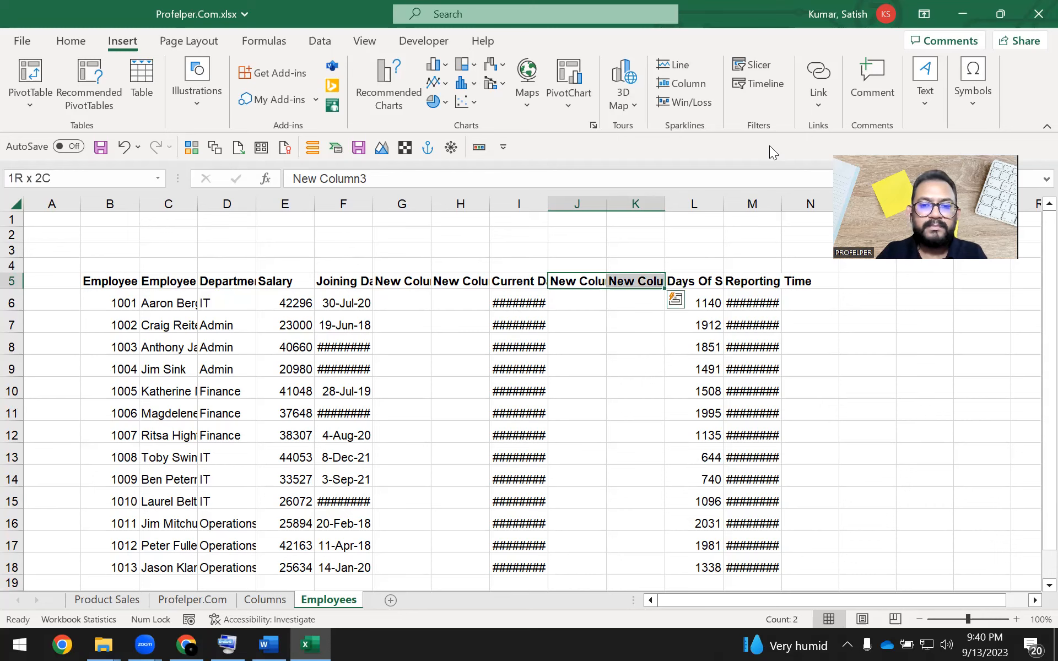
pyautogui.hotkey('ctrl', 'space')
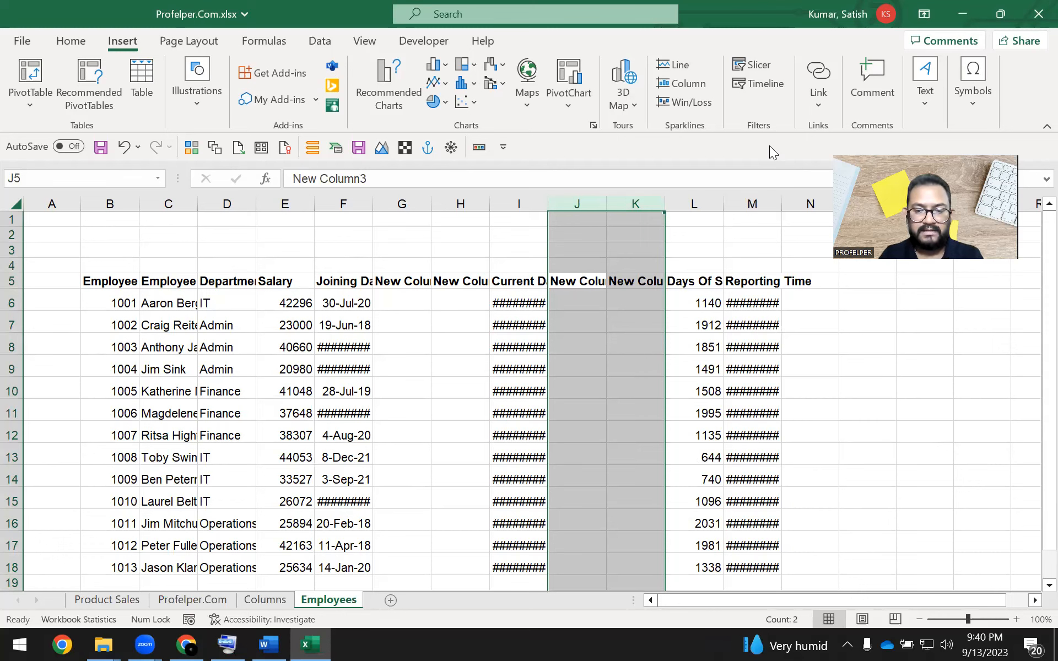
pyautogui.press('Left')
pyautogui.press('Right')
pyautogui.hotkey('shift', 'Right')
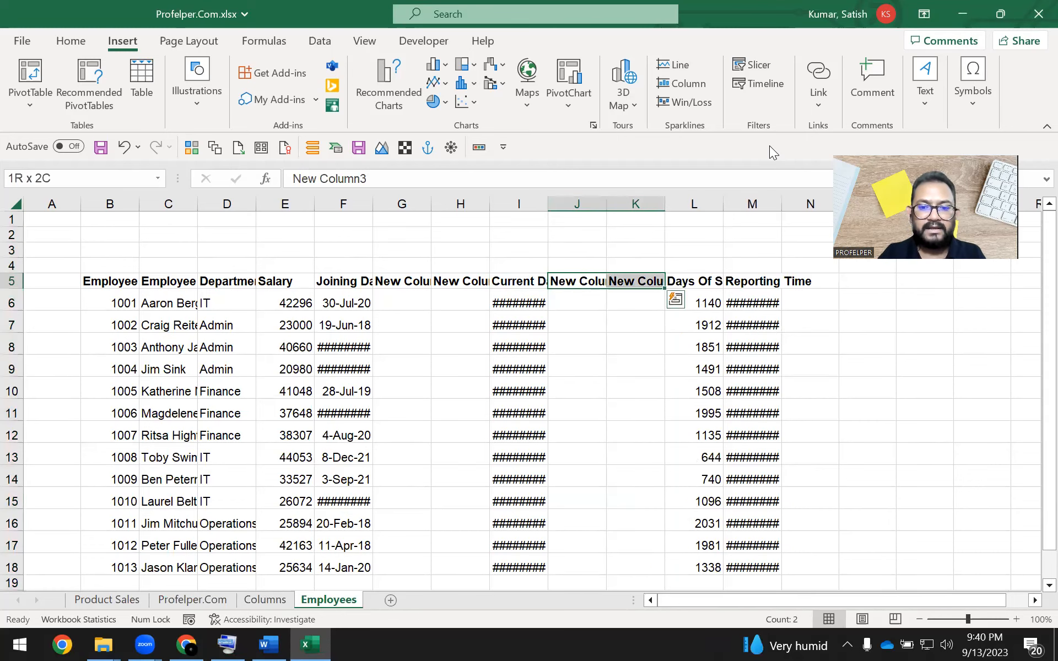
pyautogui.hotkey('ctrl', 'space')
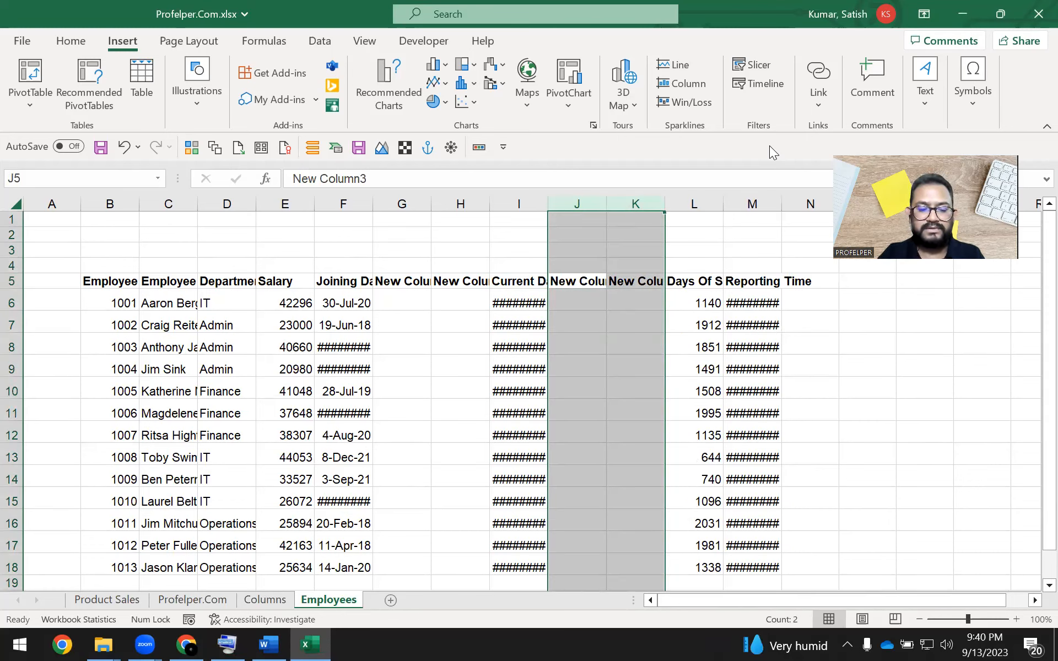
pyautogui.hotkey('ctrl', 'shift', '+')
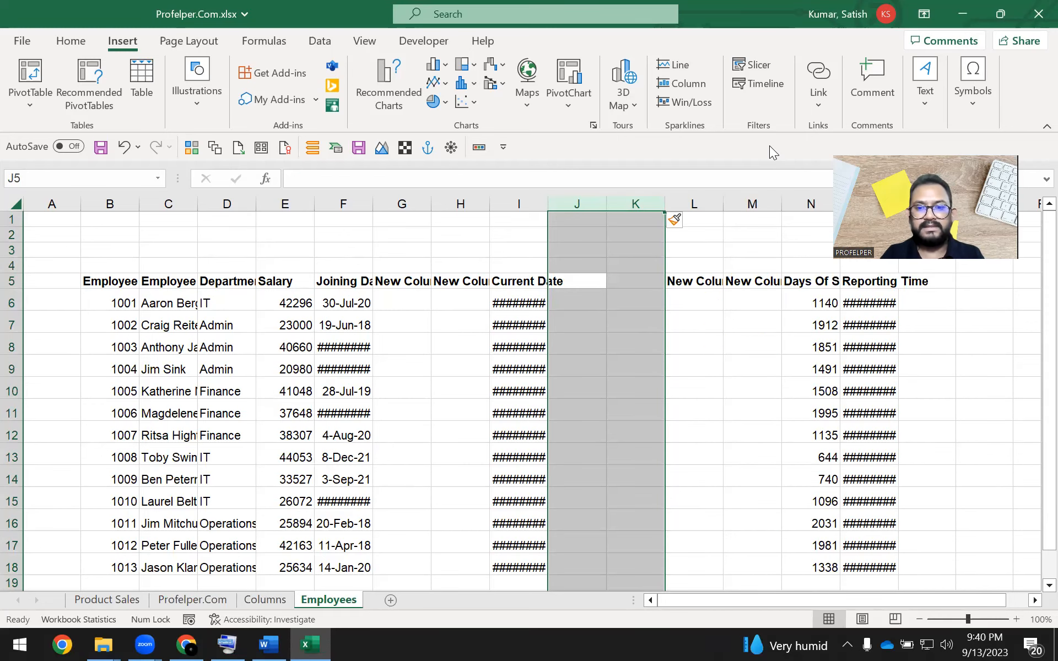
# - Examine the two inserted blank columns J and K by selecting them whole, ending at cell J5
pyautogui.press('Left')
pyautogui.press('Right')
pyautogui.hotkey('shift', 'Right')
pyautogui.hotkey('ctrl', 'space')
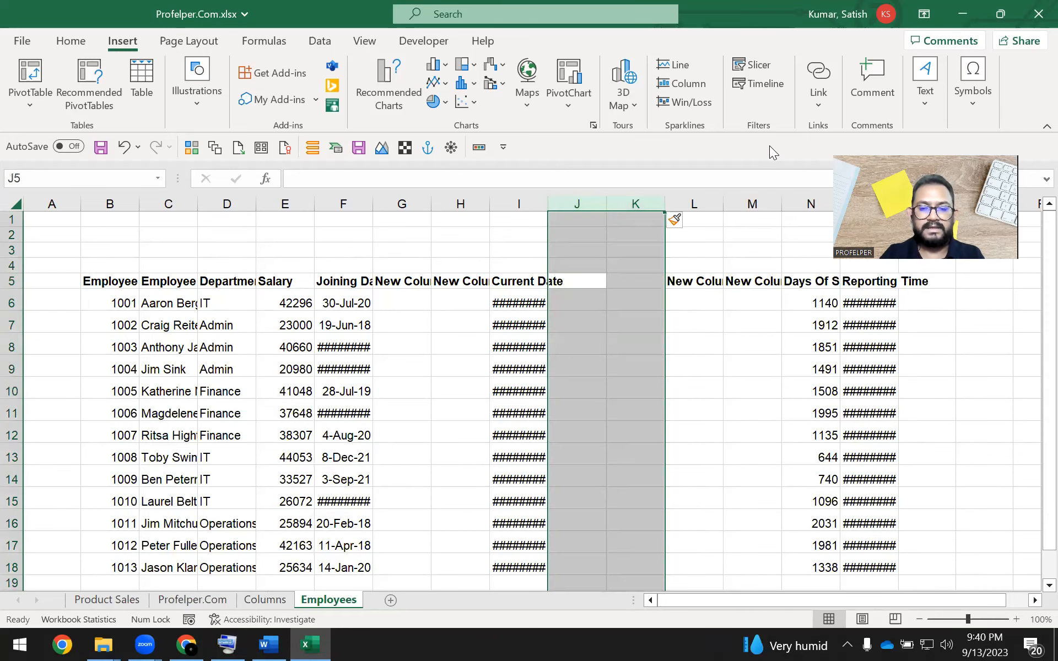
pyautogui.press('Left')
pyautogui.press('Right')
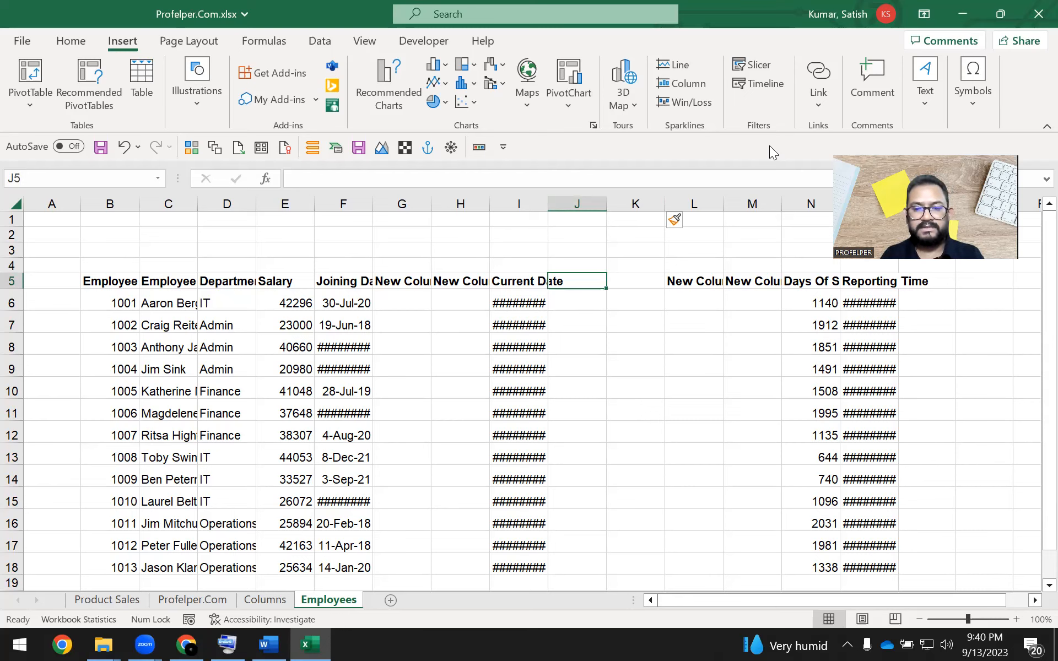
pyautogui.hotkey('shift', 'Right')
pyautogui.hotkey('ctrl', 'space')
pyautogui.press('Left')
pyautogui.press('Right')
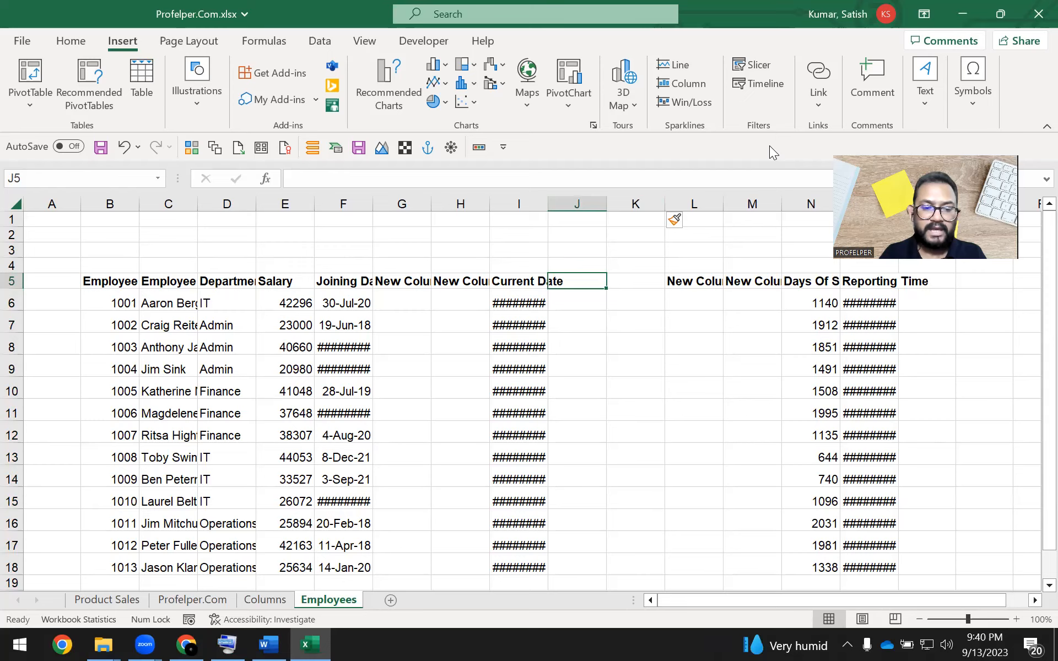
# - Enter the second Insert New Column shortcut, Alt+H+I+C, in cell K18 of the Columns sheet
pyautogui.hotkey('ctrl', 'pageup')
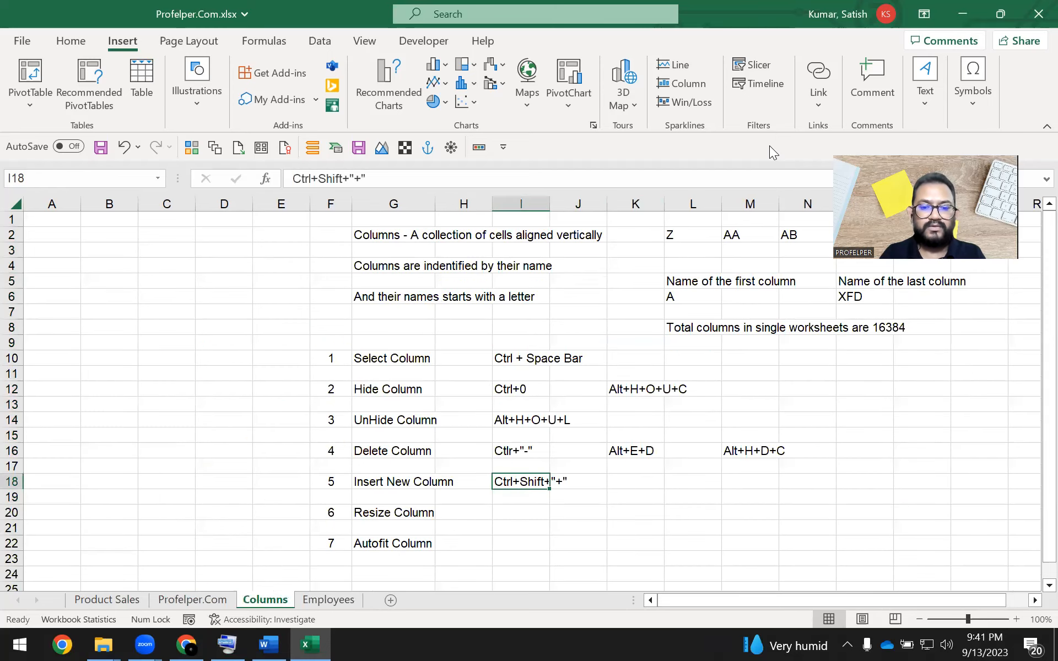
pyautogui.press('Right')
pyautogui.press('Right')
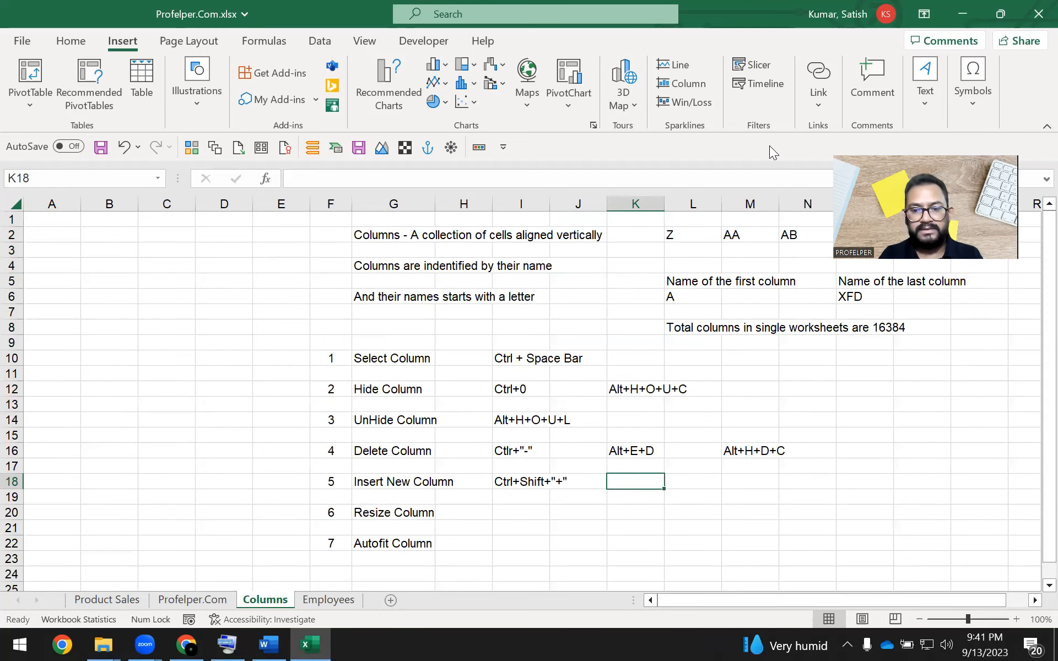
pyautogui.write('Alt+')
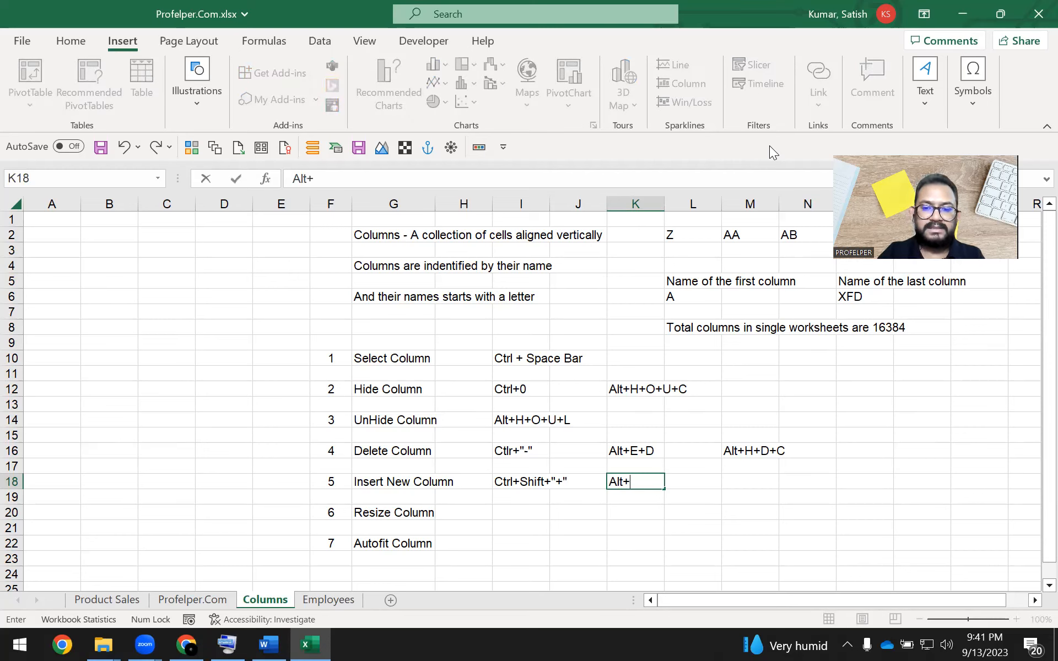
pyautogui.write('H+I+C')
pyautogui.press('Return')
pyautogui.press('Up')
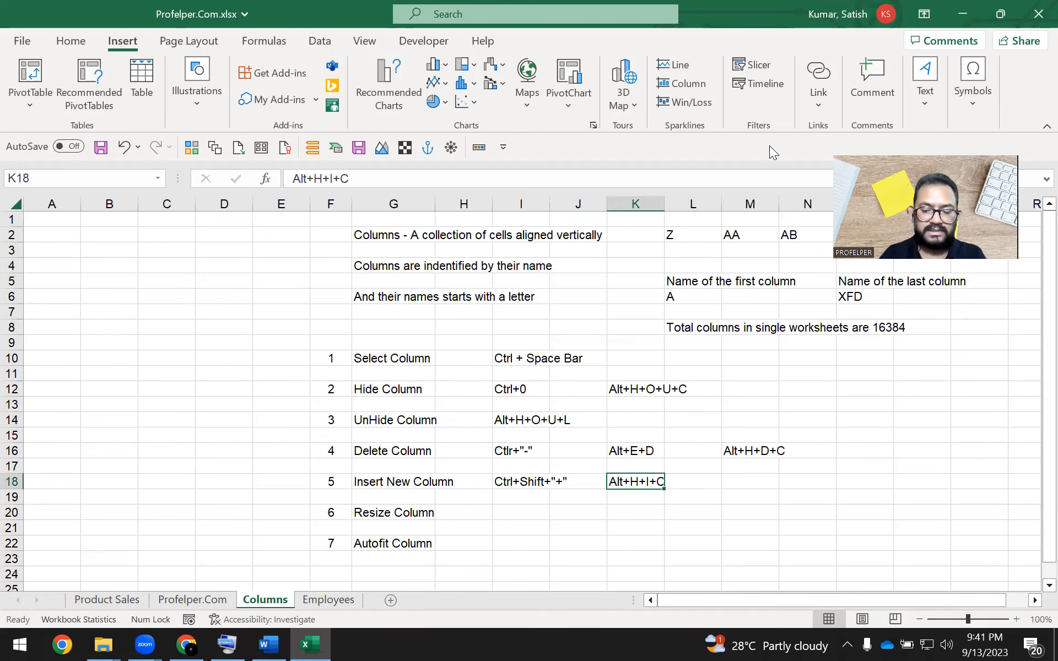
# - On the Employees sheet, insert a blank column before the Salary column
pyautogui.hotkey('ctrl', 'pagedown')
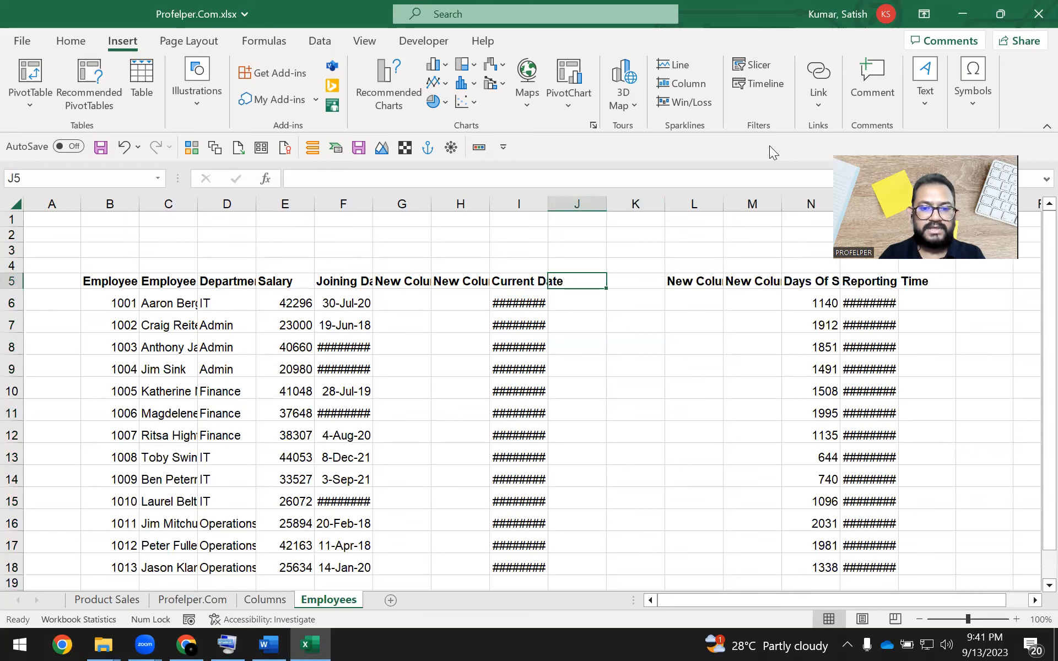
pyautogui.press('Left')
pyautogui.press('Left')
pyautogui.press('Left')
pyautogui.press('Left')
pyautogui.press('Left')
pyautogui.press('Left')
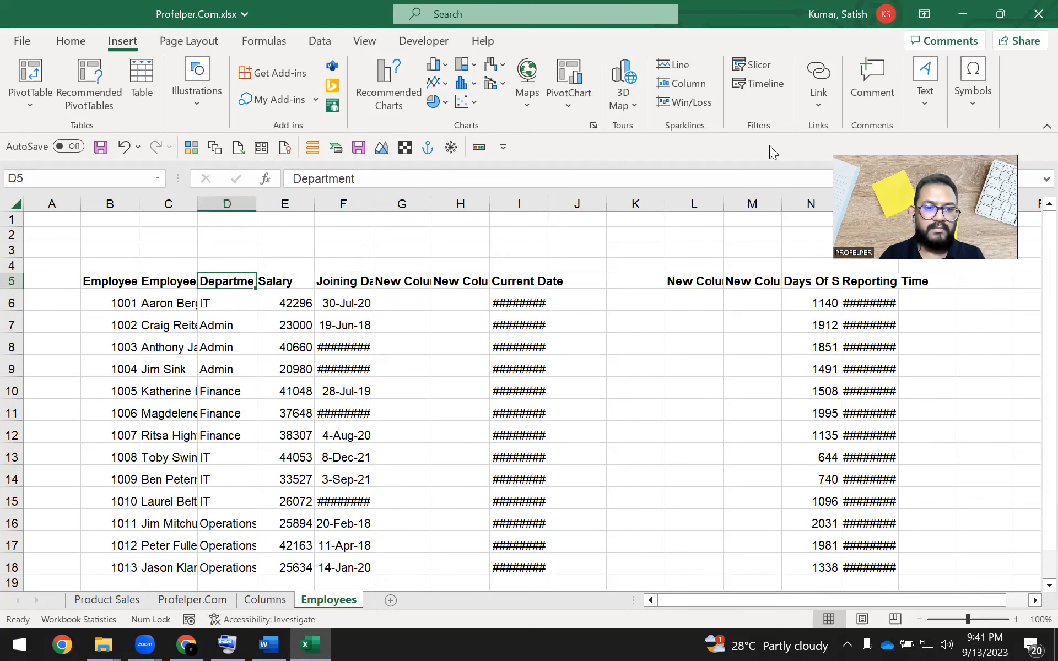
pyautogui.press('Right')
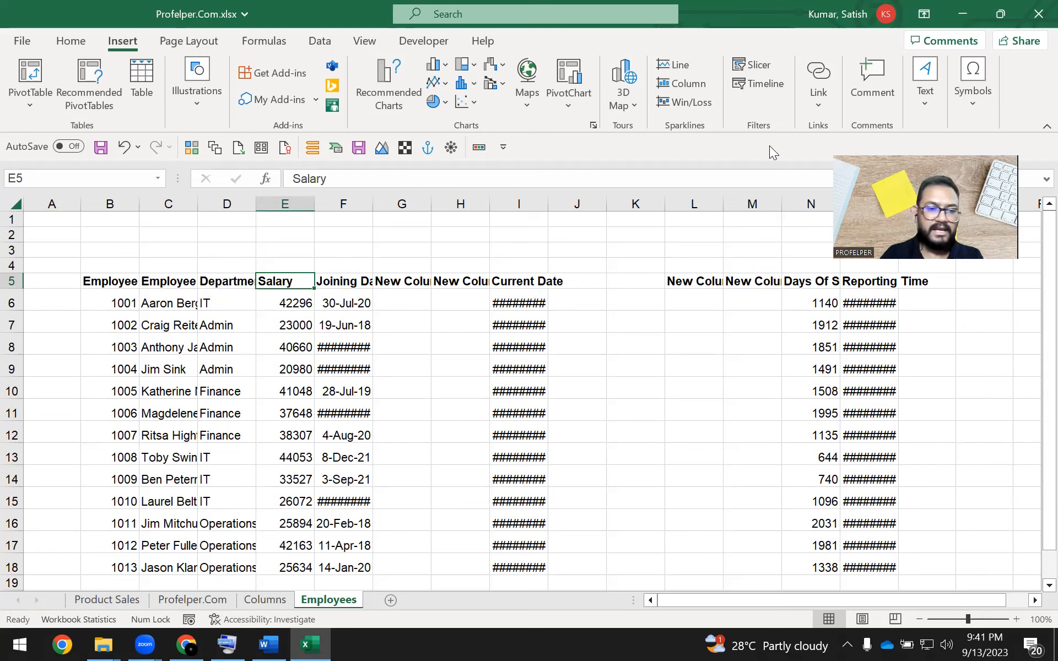
pyautogui.hotkey('ctrl', 'space')
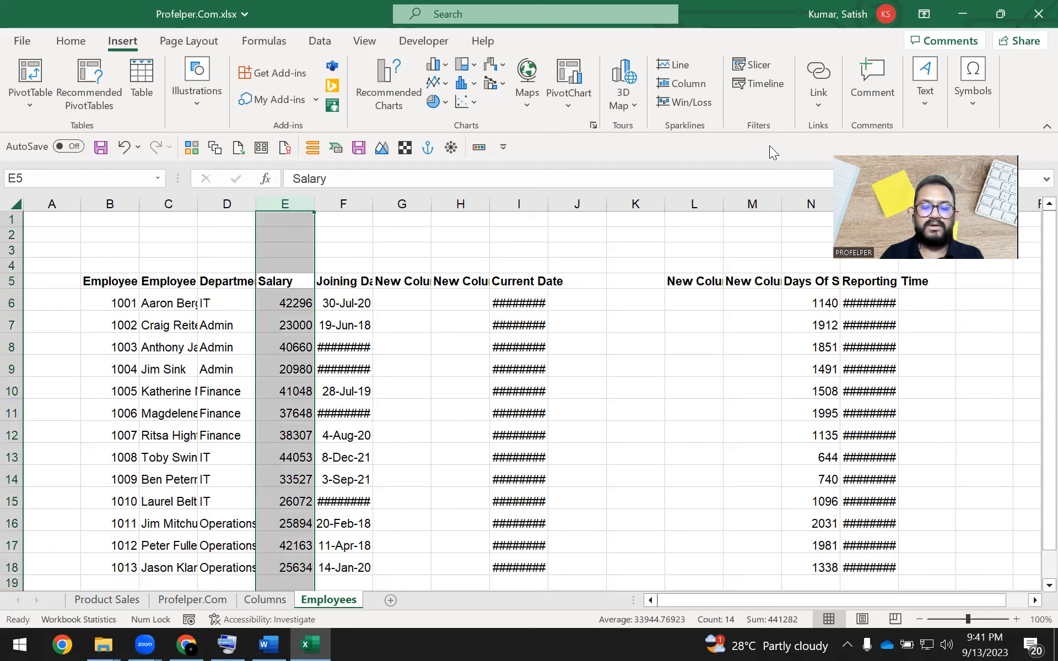
pyautogui.press('Left')
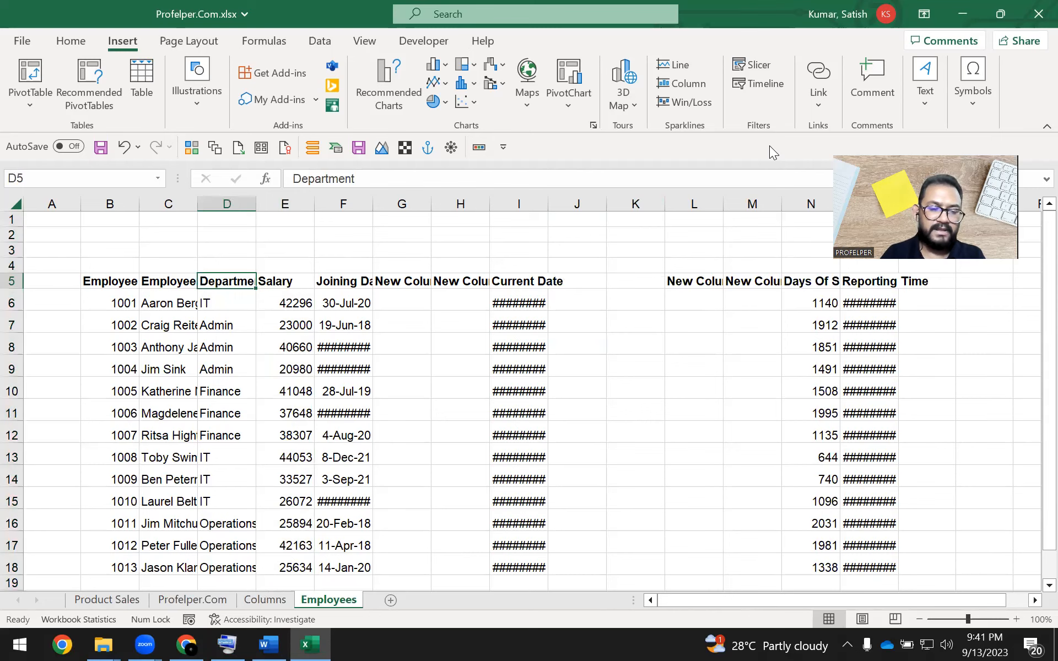
pyautogui.hotkey('shift', 'Right')
pyautogui.press('Right')
pyautogui.hotkey('ctrl', 'space')
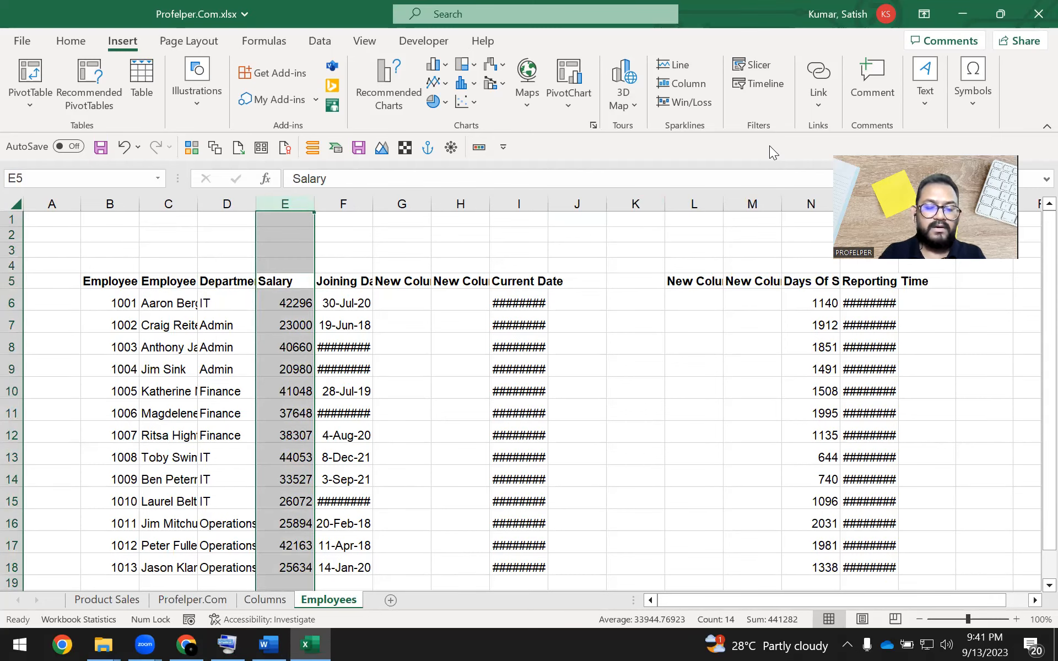
pyautogui.hotkey('alt', 'h')
pyautogui.press('i')
pyautogui.press('c')
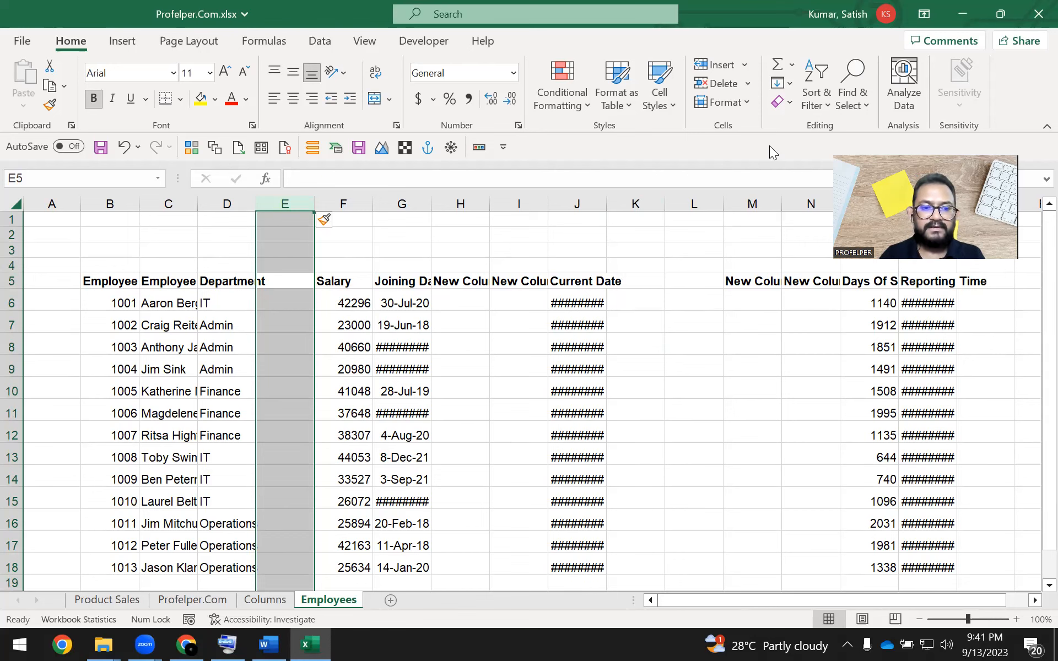
# - Review the Employees header row as far as New Column3 and return to the Insert New Column row of the Columns sheet
pyautogui.press('Right')
pyautogui.press('Right')
pyautogui.press('Right')
pyautogui.press('Right')
pyautogui.press('Right')
pyautogui.press('Right')
pyautogui.press('Right')
pyautogui.press('Right')
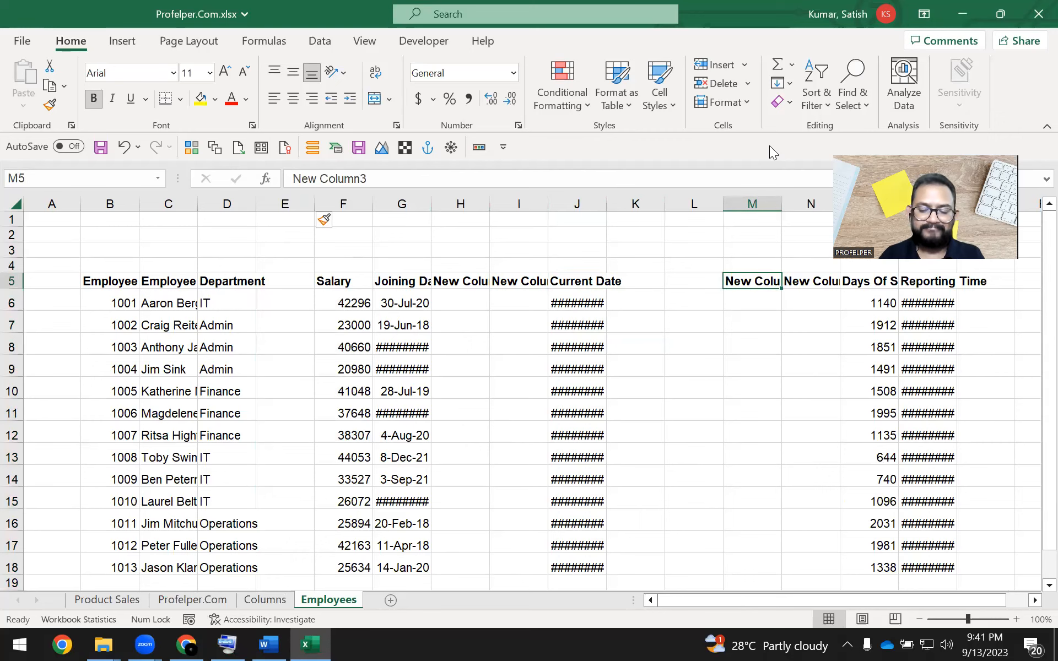
pyautogui.hotkey('ctrl', 'pageup')
pyautogui.press('Left')
pyautogui.press('Left')
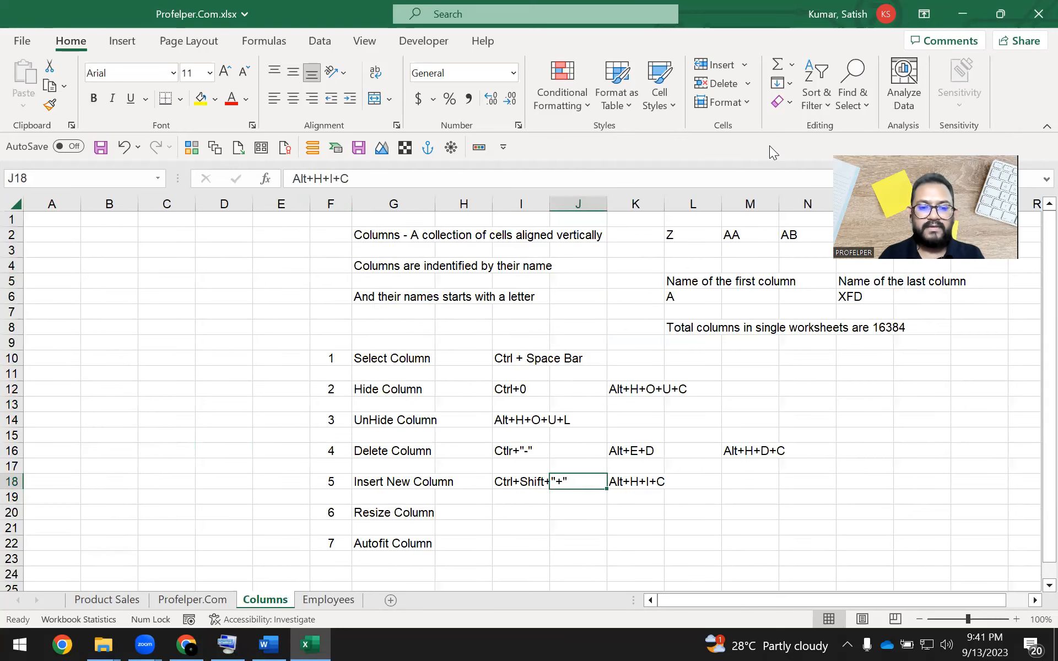
pyautogui.press('Down')
pyautogui.press('Down')
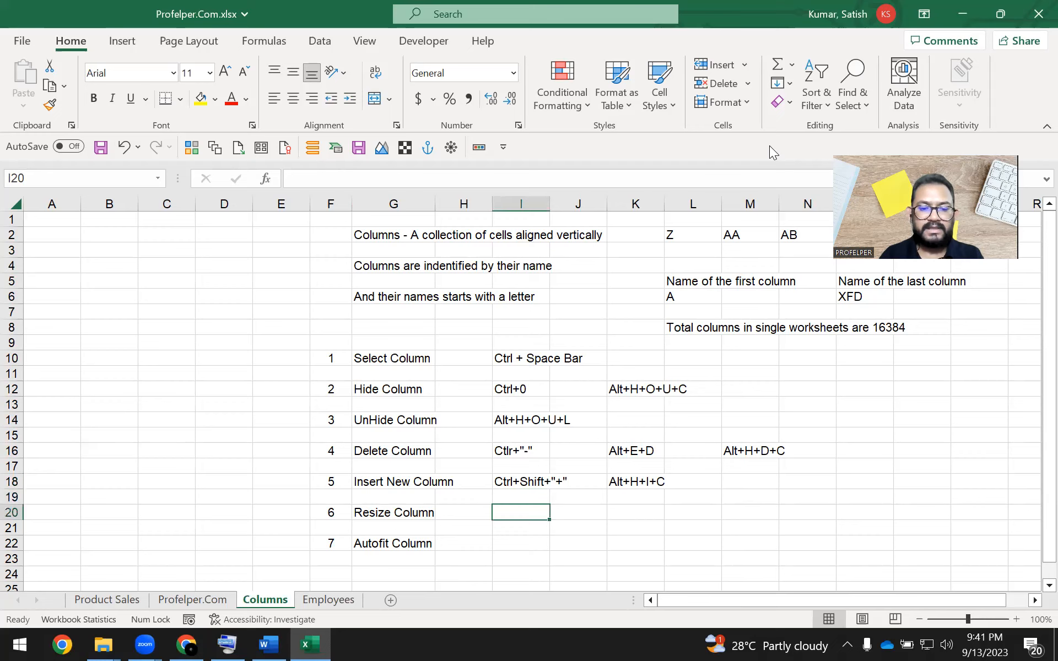
pyautogui.press('Left')
pyautogui.press('Down')
pyautogui.press('Down')
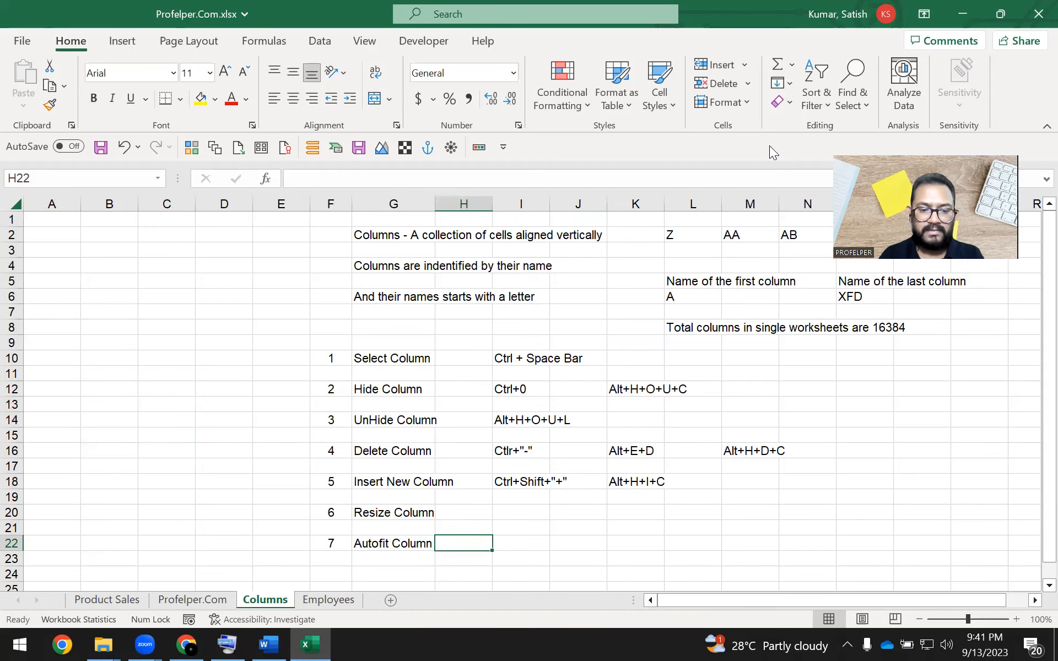
# - On the Employees sheet, delete the blank column between Department and Salary
pyautogui.hotkey('ctrl', 'pagedown')
pyautogui.press('Down')
pyautogui.press('Left')
pyautogui.press('Left')
pyautogui.press('Up')
pyautogui.press('Left')
pyautogui.hotkey('ctrl', 'Left')
pyautogui.hotkey('ctrl', 'Left')
pyautogui.press('Left')
pyautogui.press('Right')
pyautogui.press('Right')
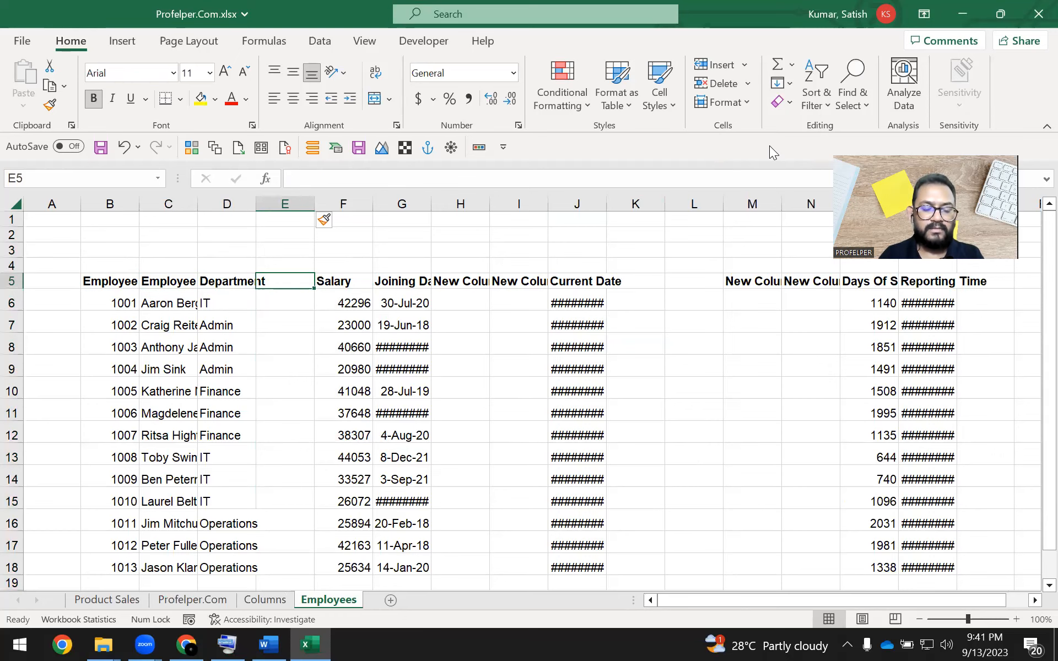
pyautogui.hotkey('ctrl', 'space')
pyautogui.hotkey('ctrl', '-')
# - Delete the two New Column columns between Joining Date and Current Date
pyautogui.press('Right')
pyautogui.press('Right')
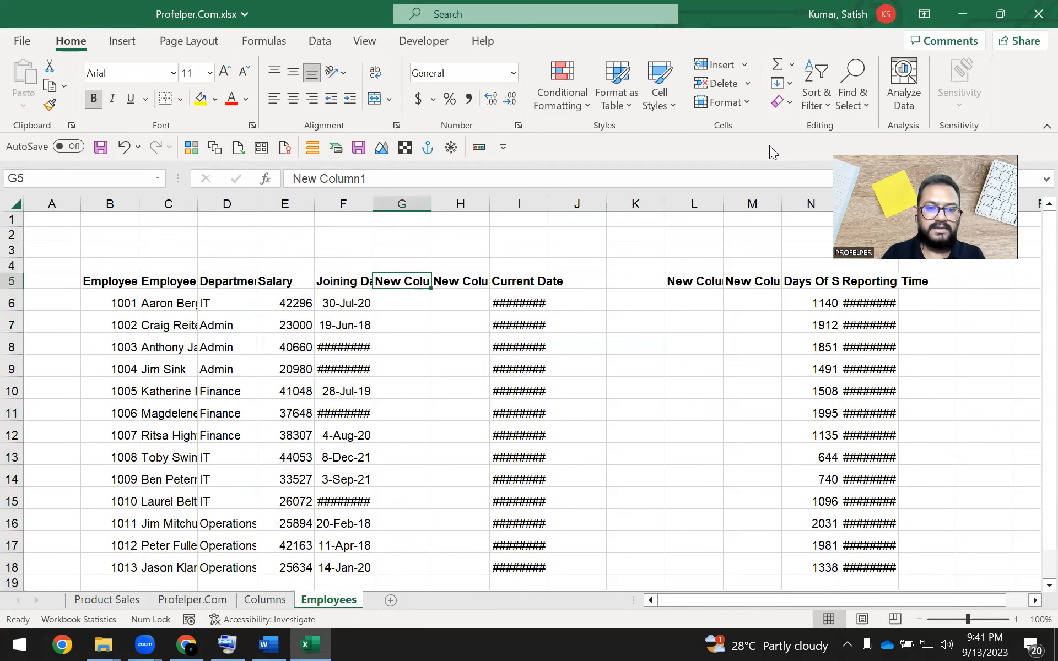
pyautogui.hotkey('shift', 'Right')
pyautogui.hotkey('ctrl', 'space')
pyautogui.hotkey('ctrl', '-')
# - Delete the four columns between Current Date and Days Of Service, and return to the Employee ID header
pyautogui.press('Right')
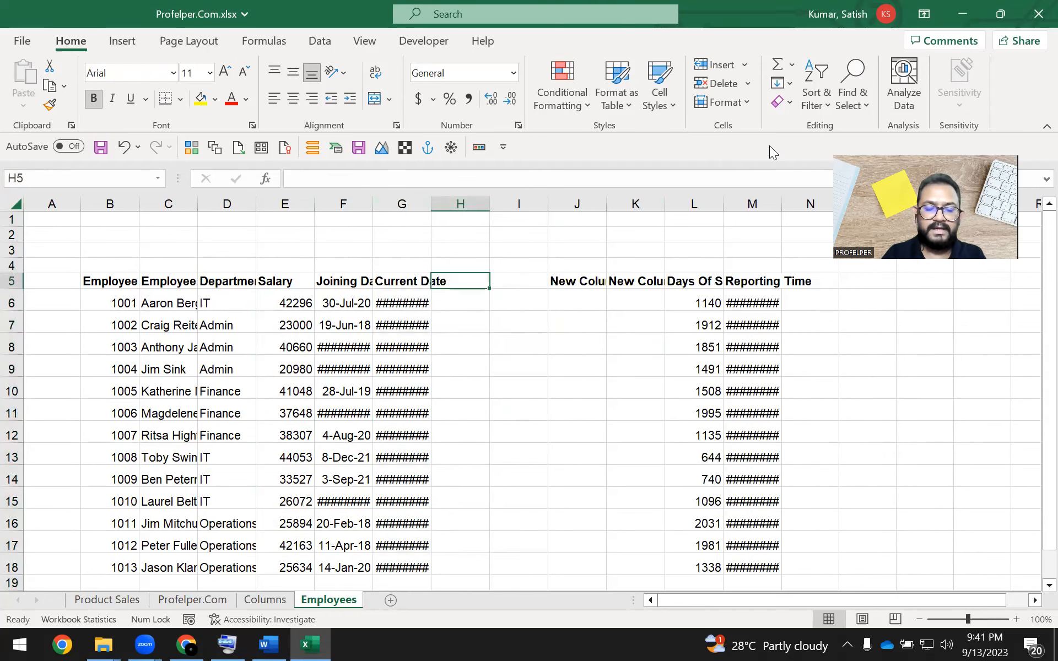
pyautogui.hotkey('shift', 'Right')
pyautogui.hotkey('shift', 'Right')
pyautogui.hotkey('shift', 'Right')
pyautogui.hotkey('shift', 'Right')
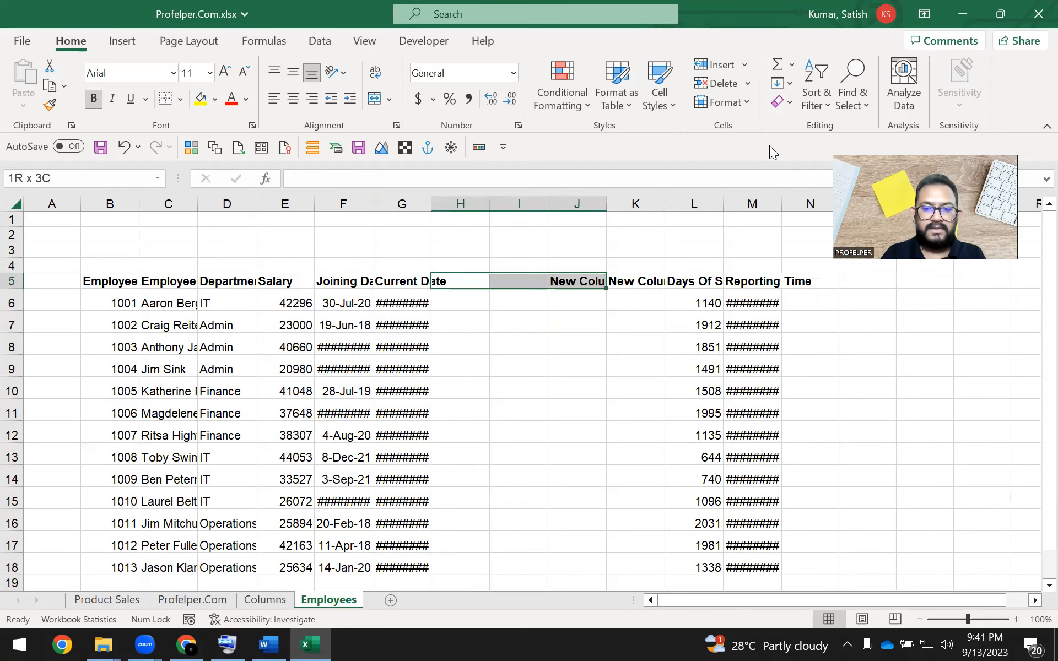
pyautogui.hotkey('shift', 'Left')
pyautogui.hotkey('ctrl', 'space')
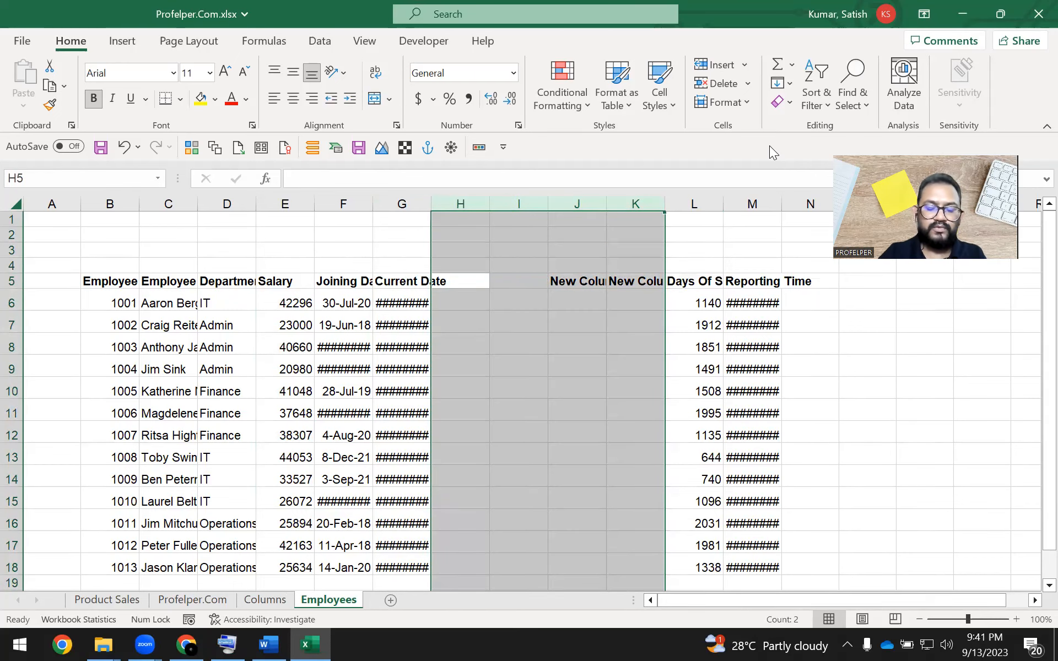
pyautogui.hotkey('ctrl', '-')
pyautogui.hotkey('ctrl', 'Left')
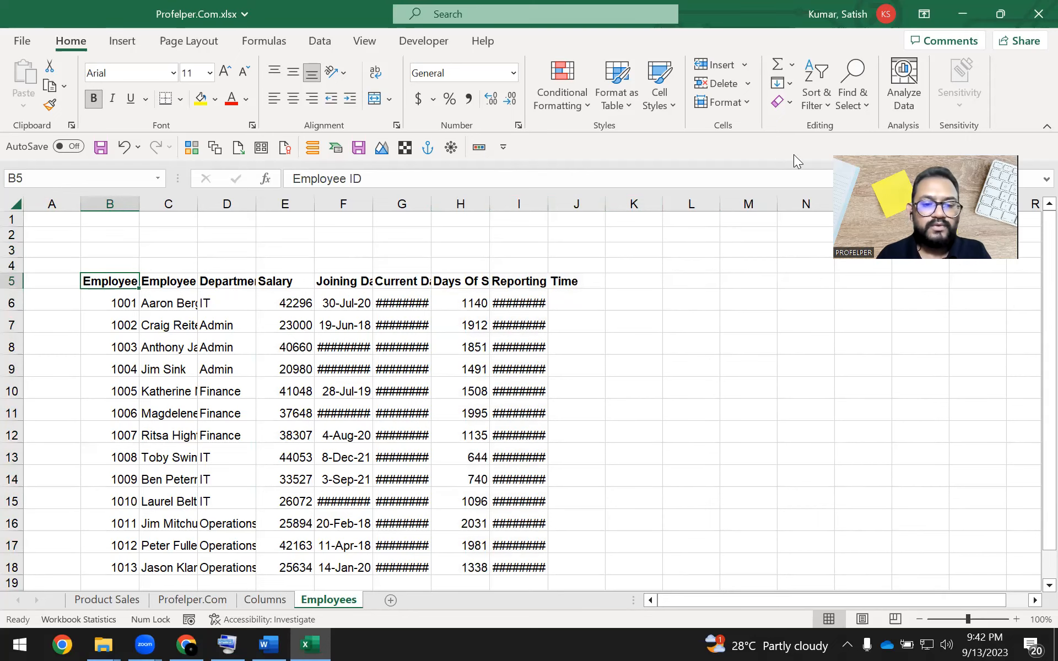
# - Look at the Resize Column entry on the Columns sheet and examine the Current Date and Joining Date columns on the Employees sheet
pyautogui.click(265, 600)
pyautogui.click(383, 518)
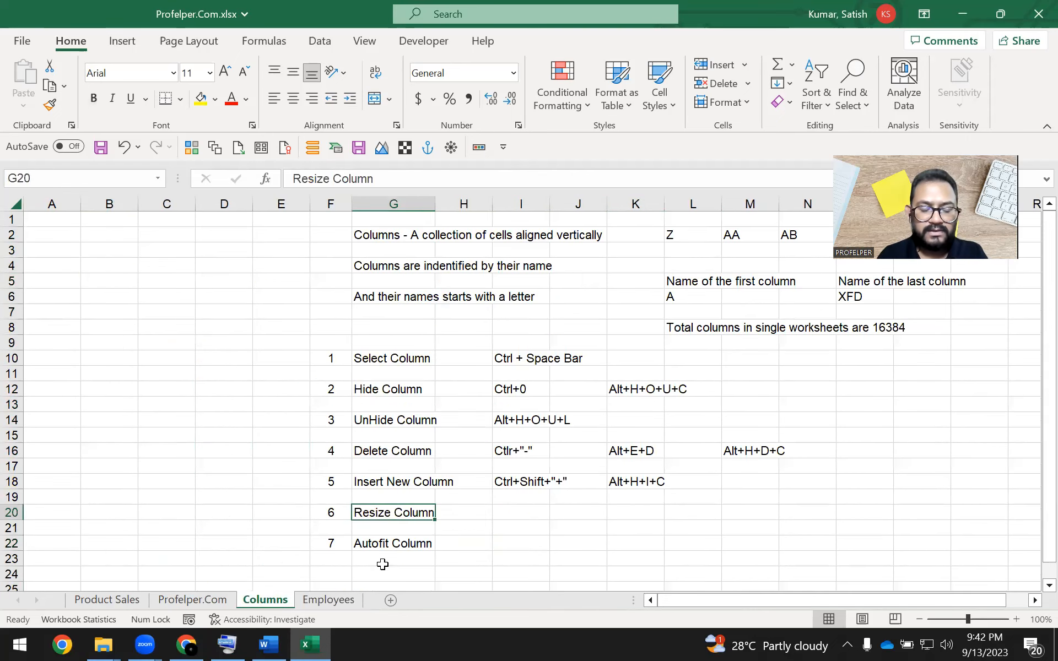
pyautogui.click(347, 599)
pyautogui.click(430, 392)
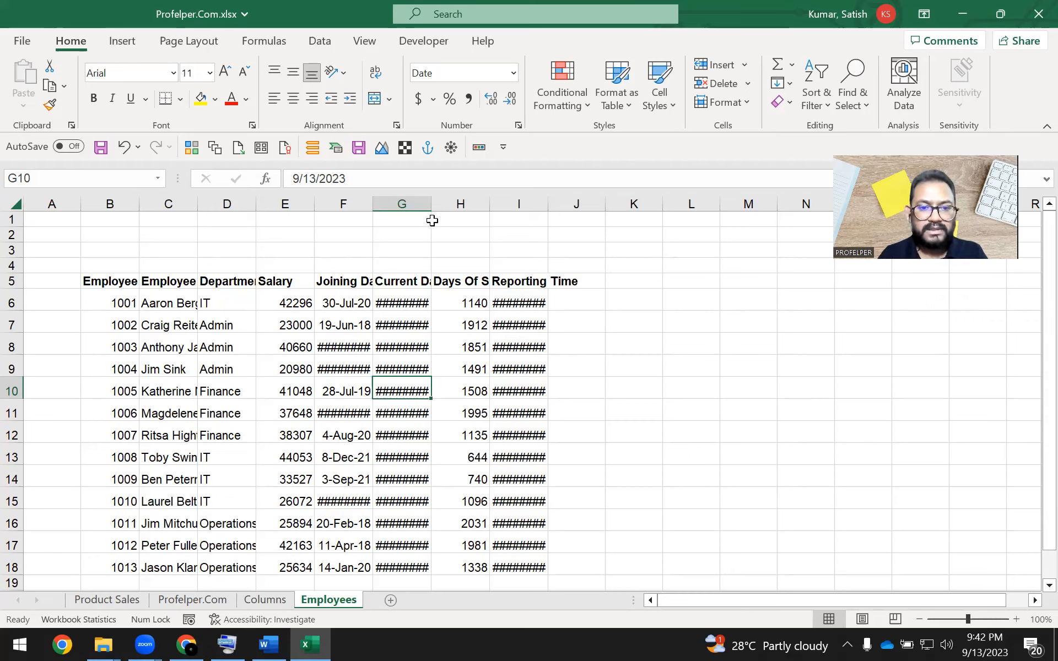
pyautogui.click(416, 200)
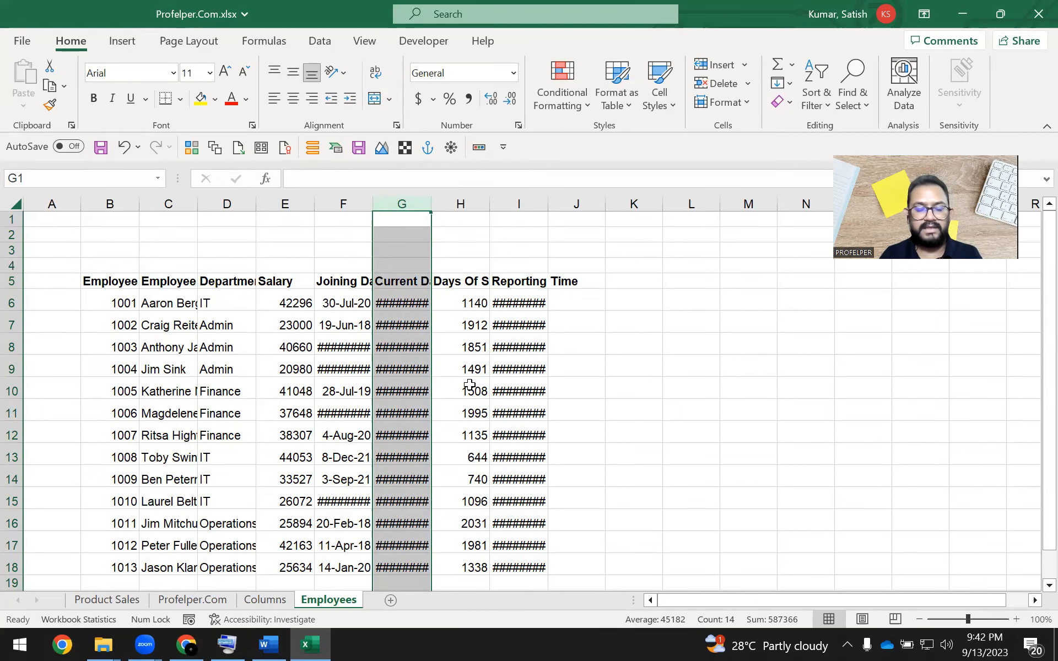
pyautogui.click(399, 387)
pyautogui.click(341, 327)
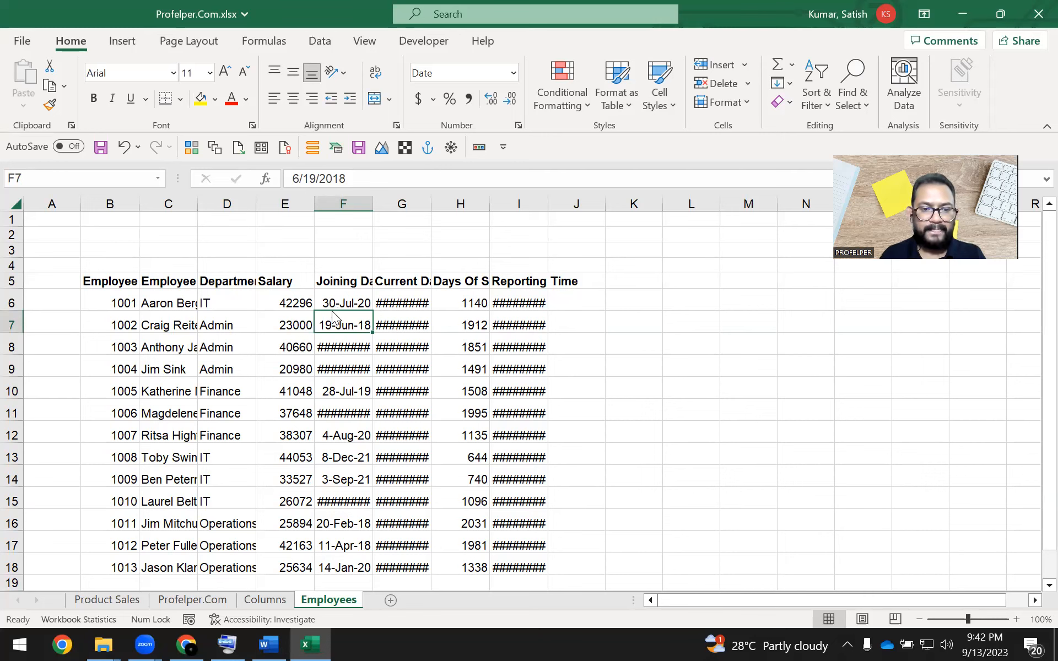
# - Examine the full text of the header in cell B5 and recheck the Resize Column entry on the Columns sheet
pyautogui.click(117, 285)
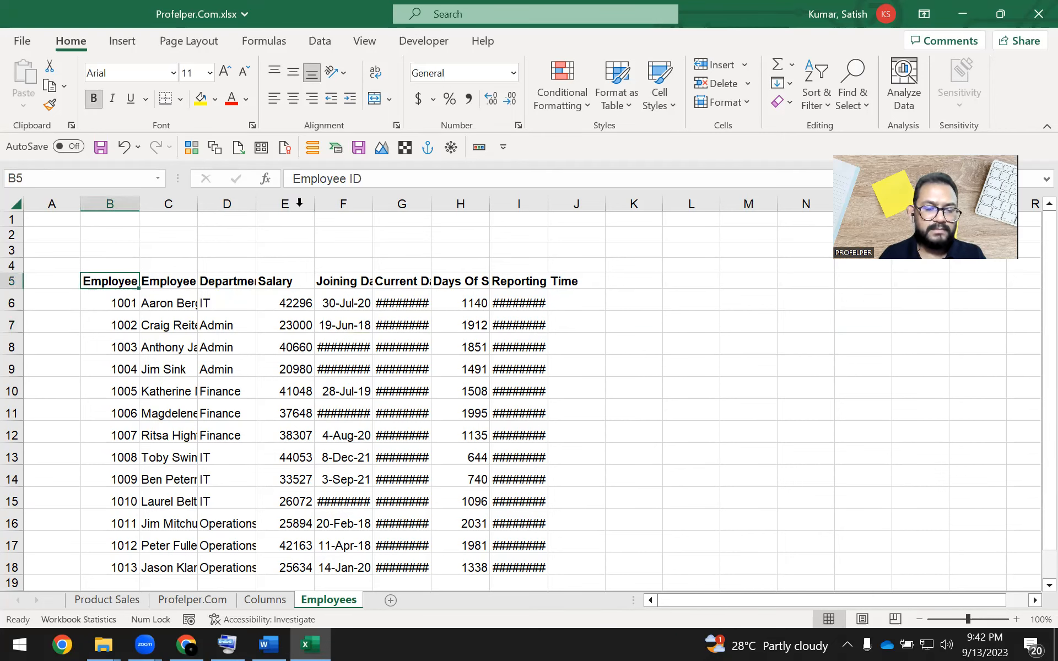
pyautogui.moveTo(363, 179); pyautogui.dragTo(265, 169)
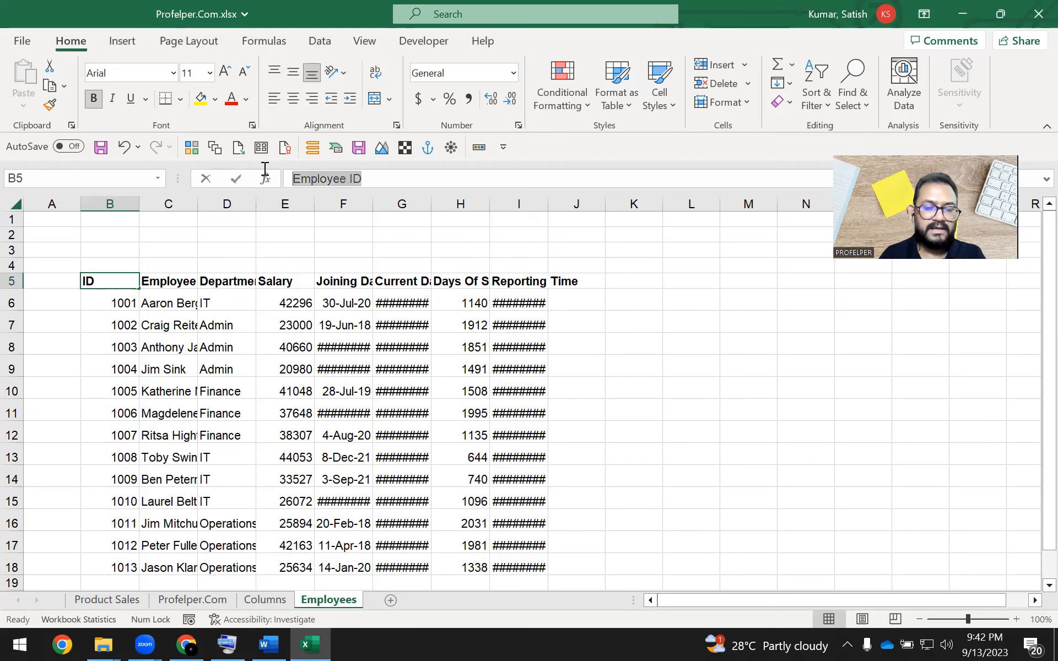
pyautogui.click(243, 343)
pyautogui.click(104, 281)
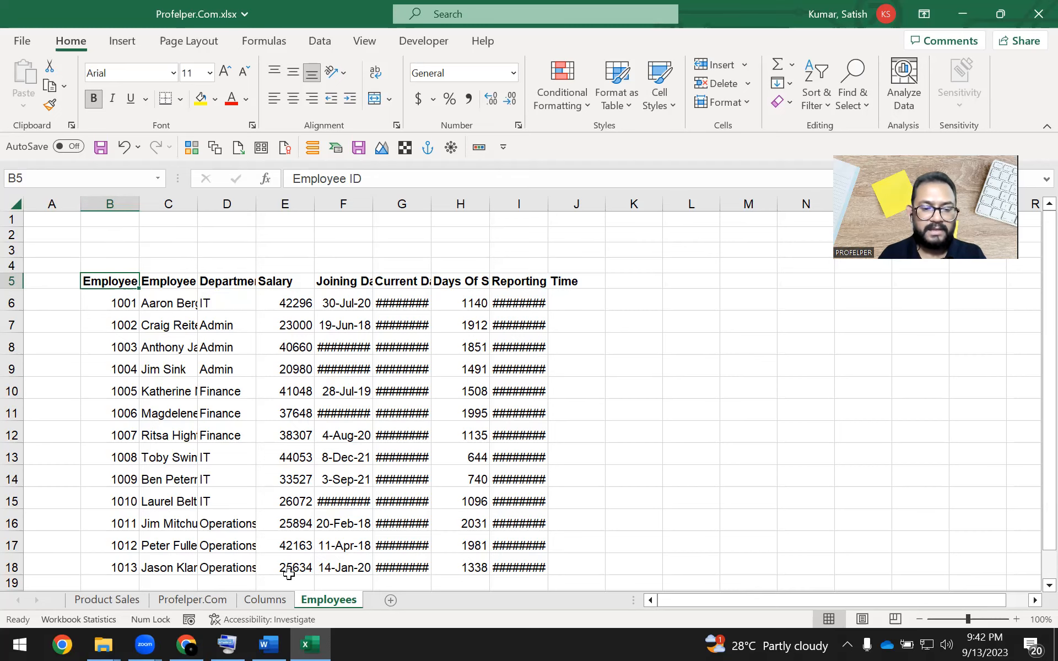
pyautogui.click(287, 599)
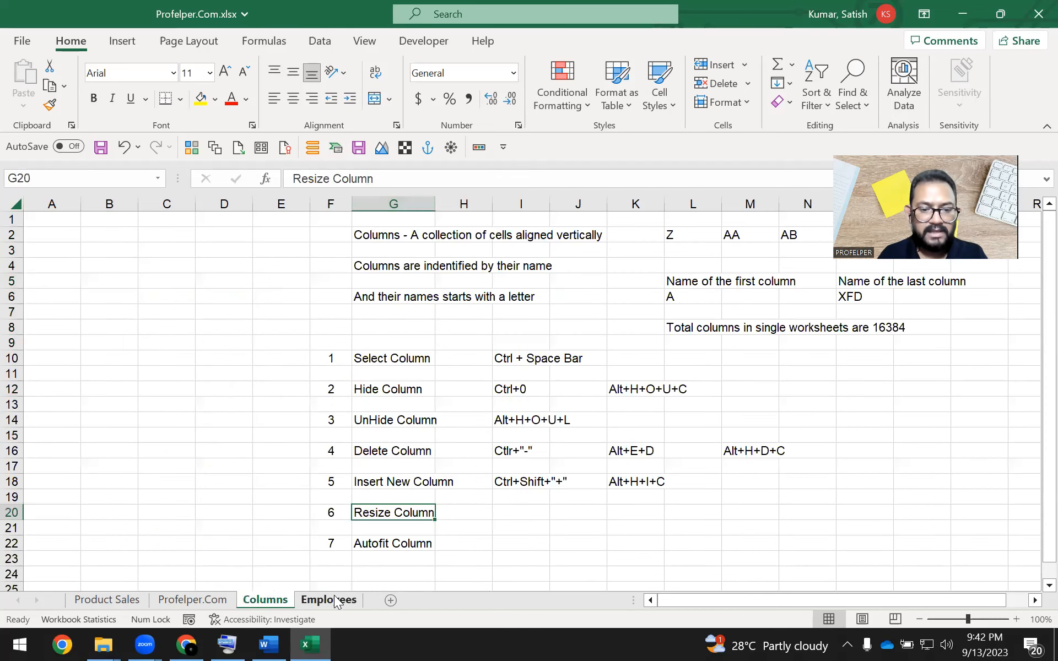
pyautogui.click(341, 600)
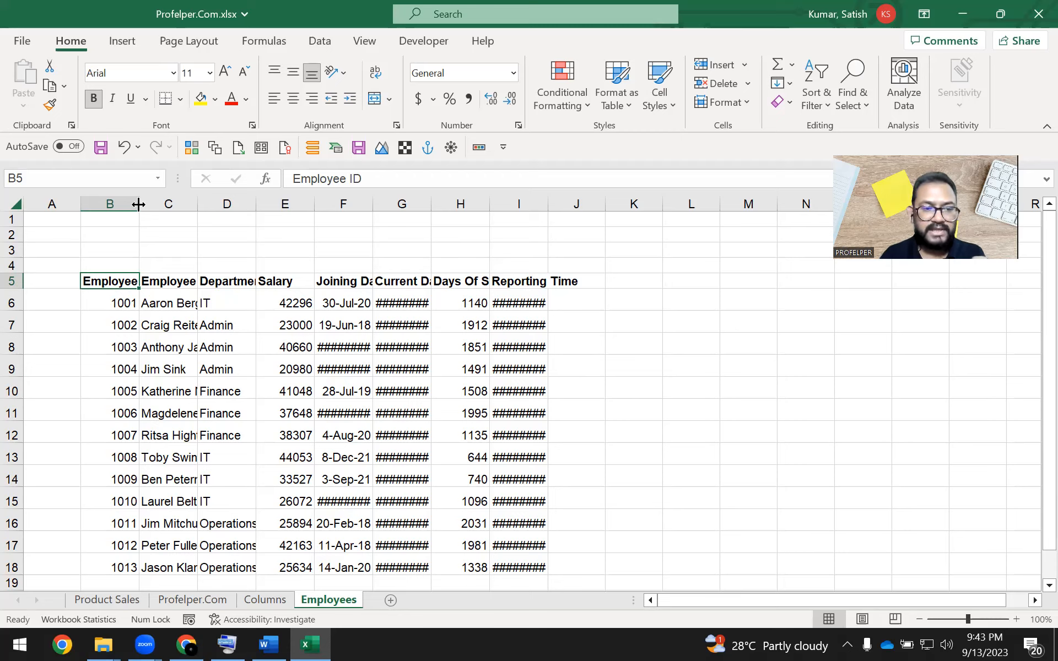
# - Widen column B on the Employees sheet enough to show the full Employee ID header
pyautogui.click(103, 202)
pyautogui.click(152, 235)
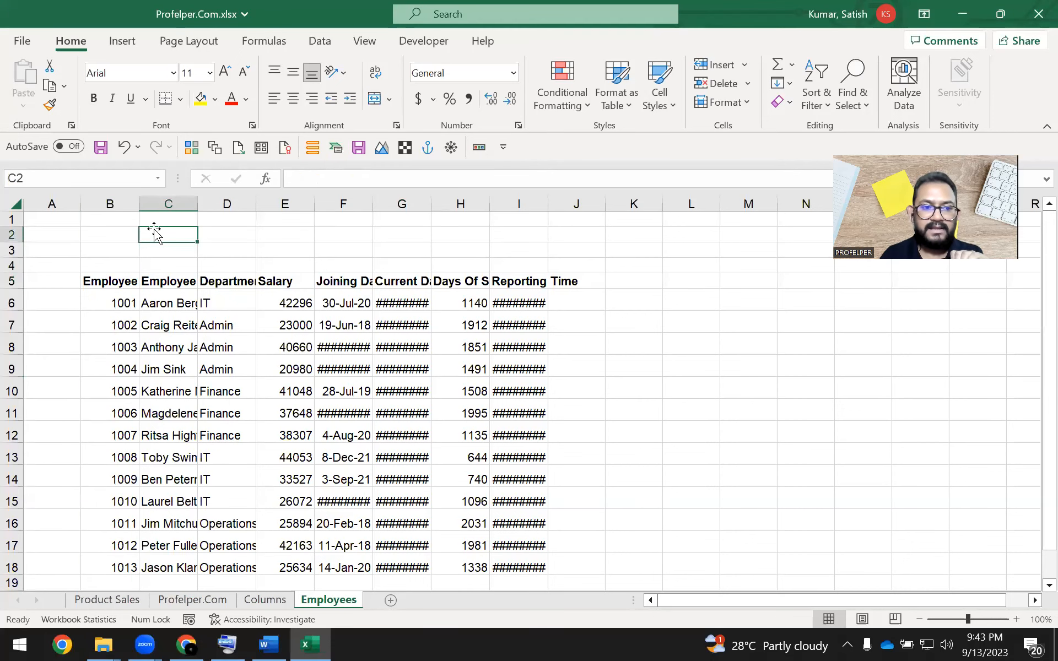
pyautogui.moveTo(139, 200); pyautogui.dragTo(140, 200)
pyautogui.click(140, 200)
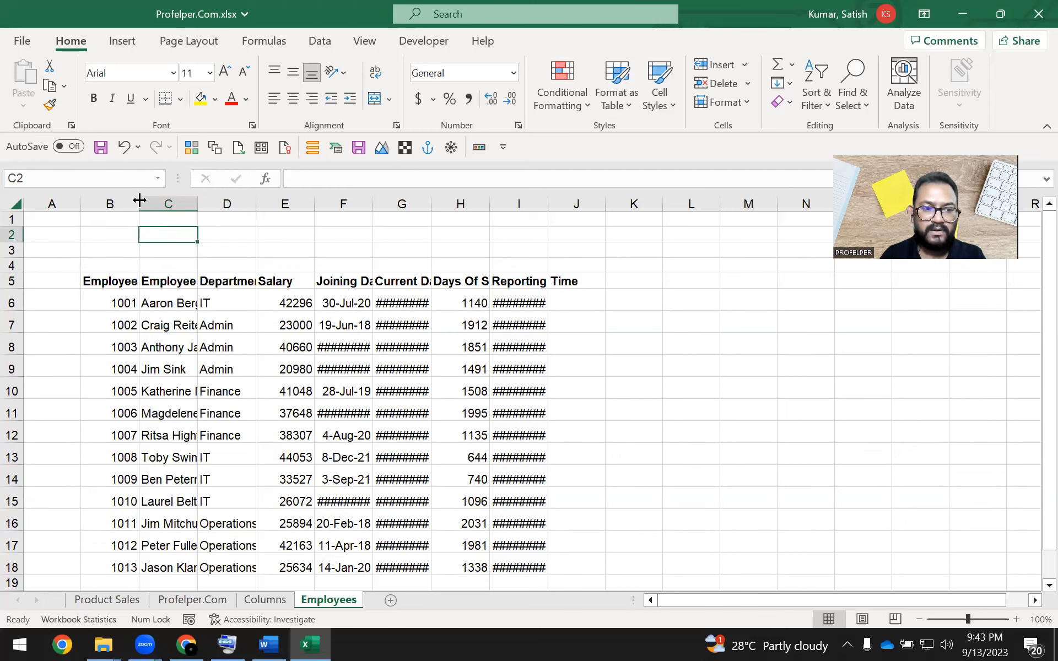
pyautogui.click(139, 200)
pyautogui.moveTo(139, 199); pyautogui.dragTo(176, 208)
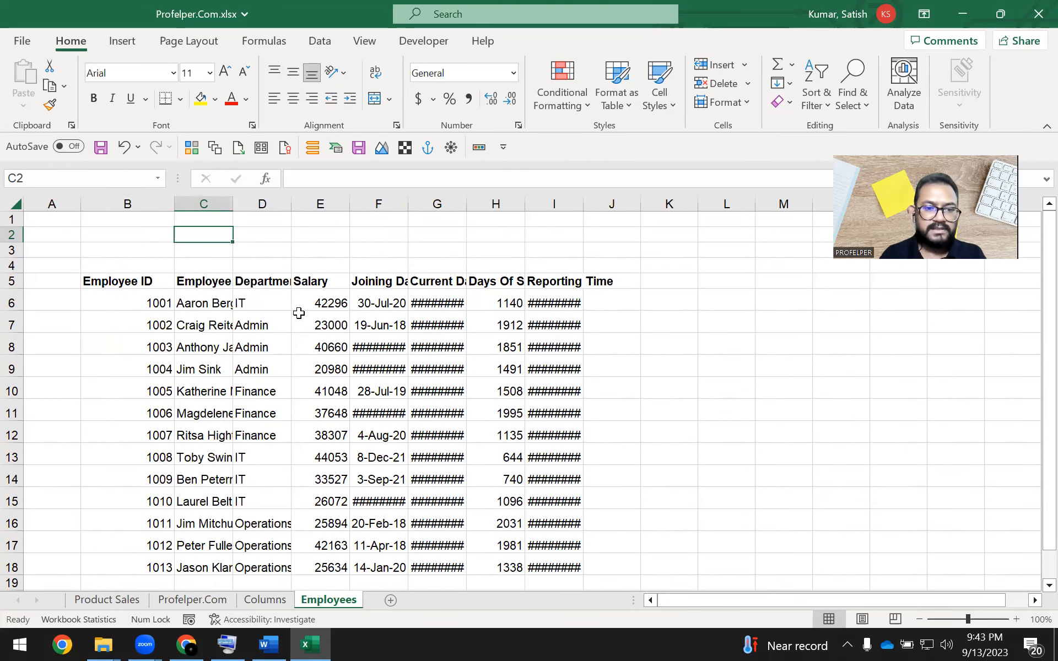
# - Widen the Joining Date column to about 16.58 so its header and all dates fit
pyautogui.click(389, 284)
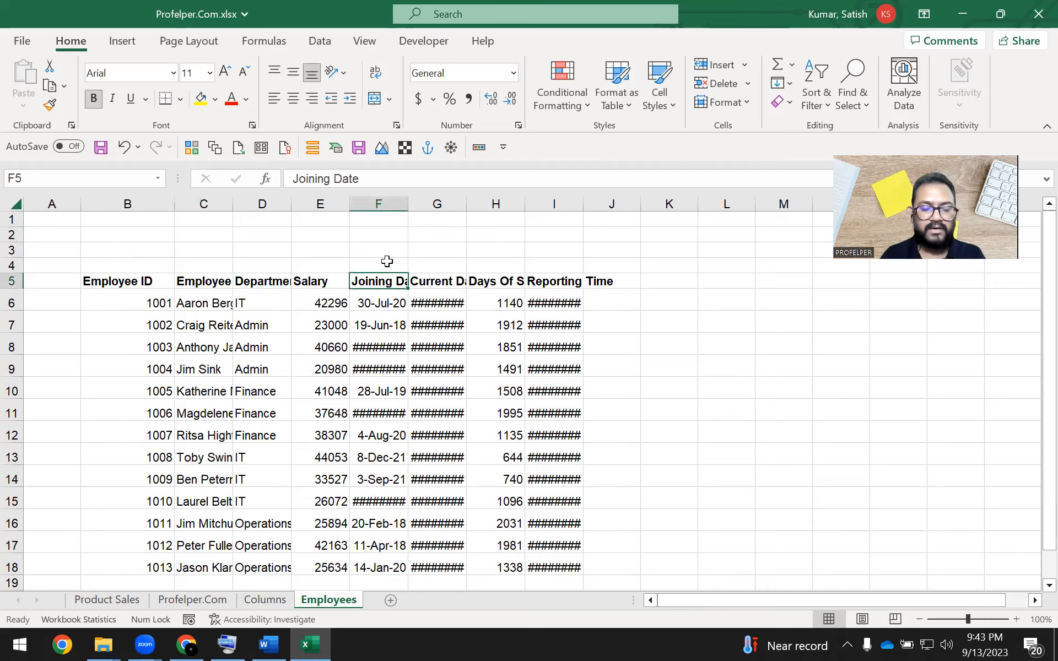
pyautogui.click(377, 204)
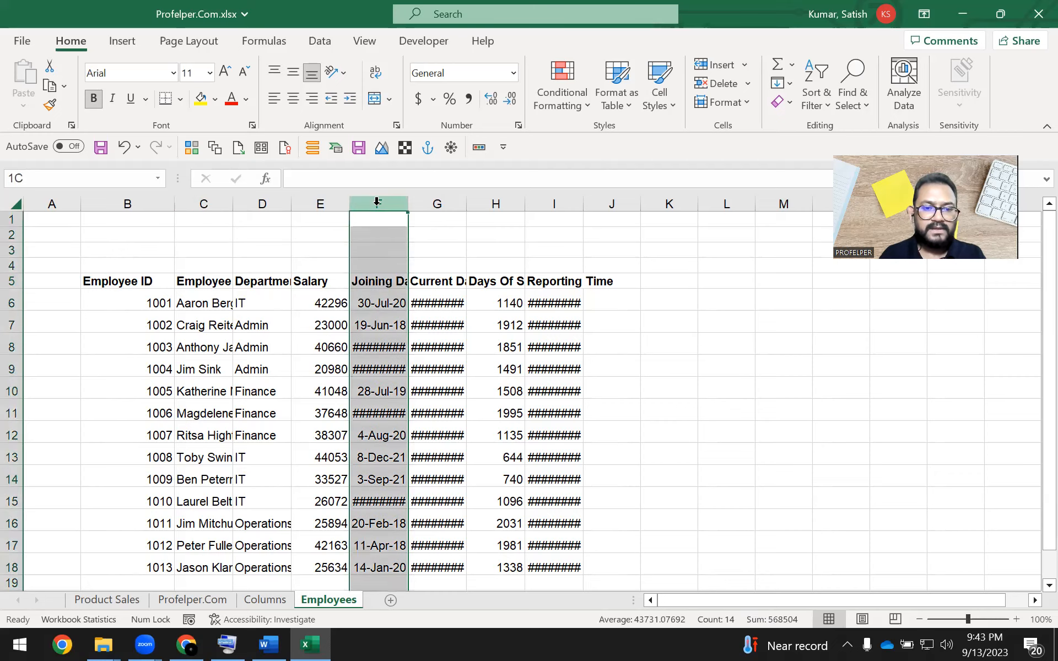
pyautogui.click(424, 234)
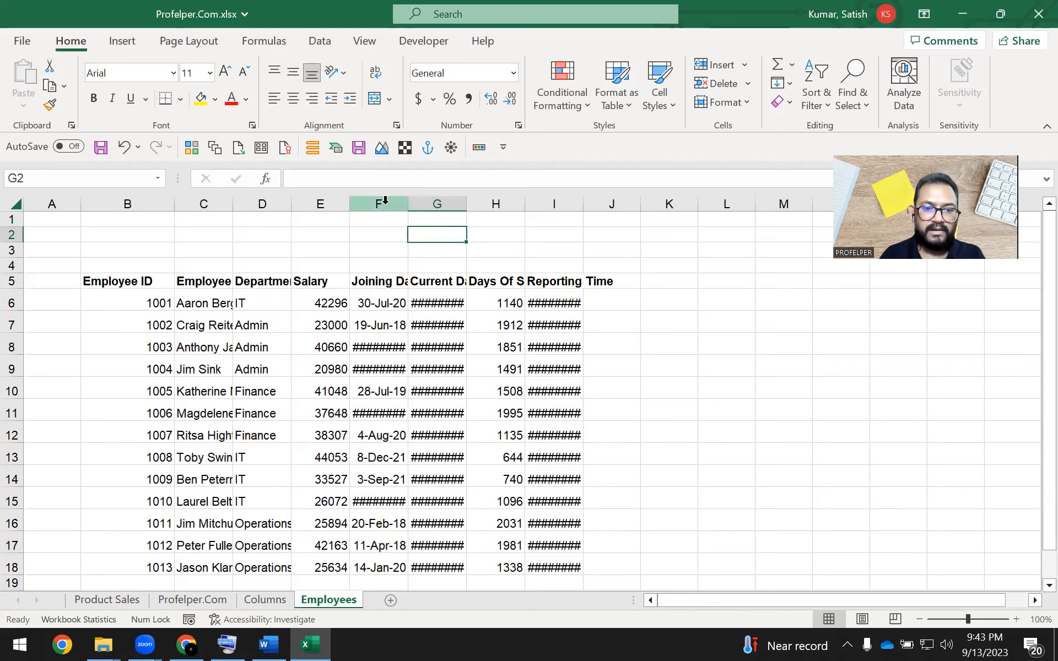
pyautogui.click(377, 201)
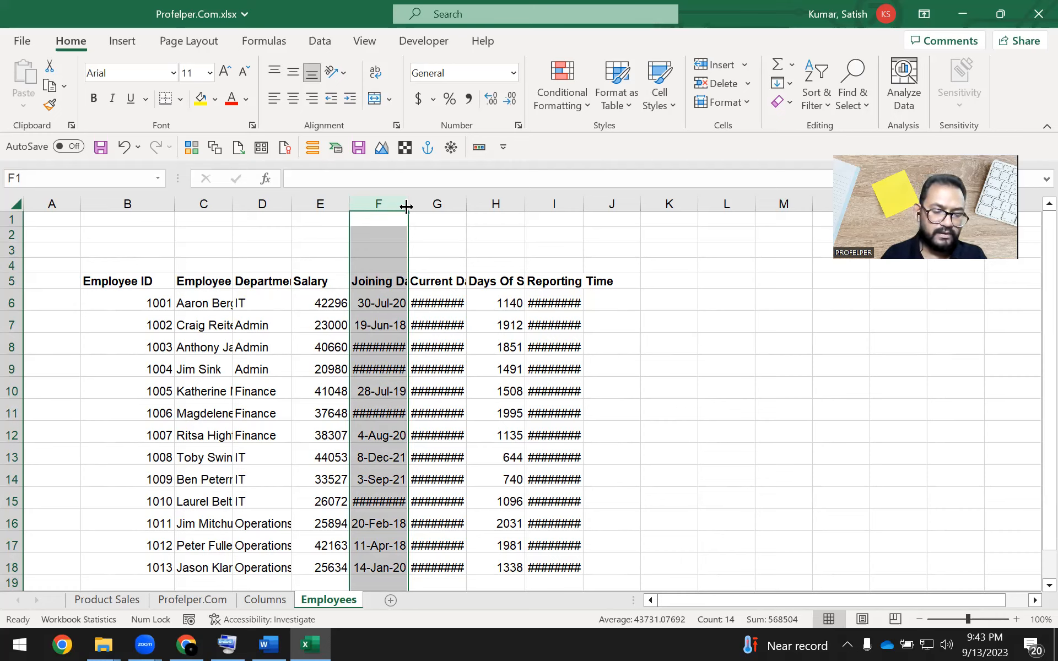
pyautogui.click(503, 267)
pyautogui.moveTo(407, 207); pyautogui.dragTo(406, 206)
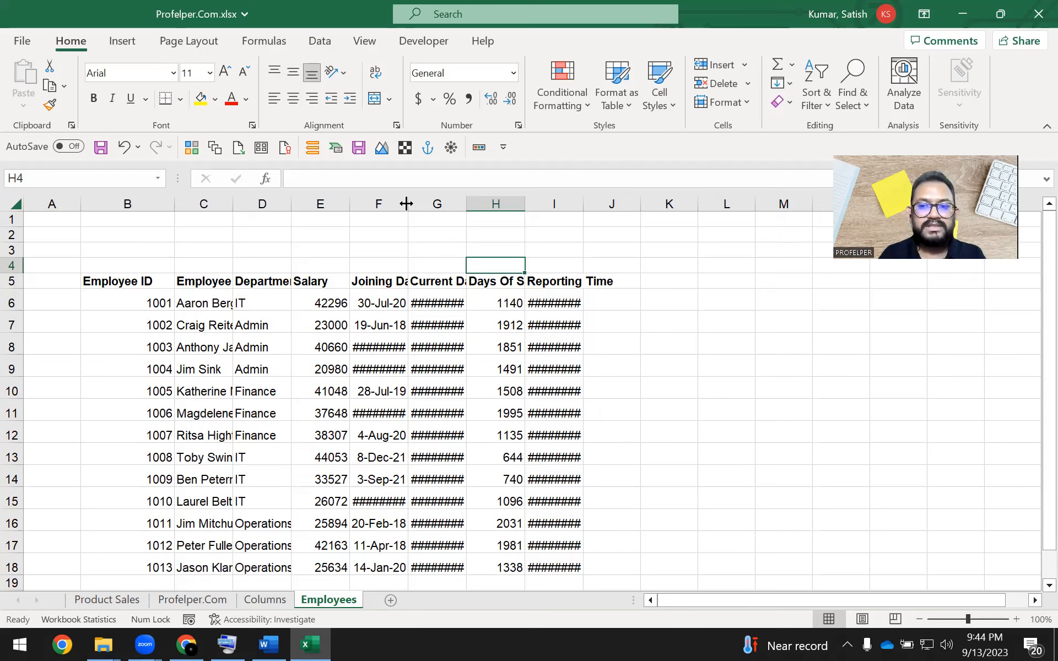
pyautogui.moveTo(406, 204); pyautogui.dragTo(491, 204)
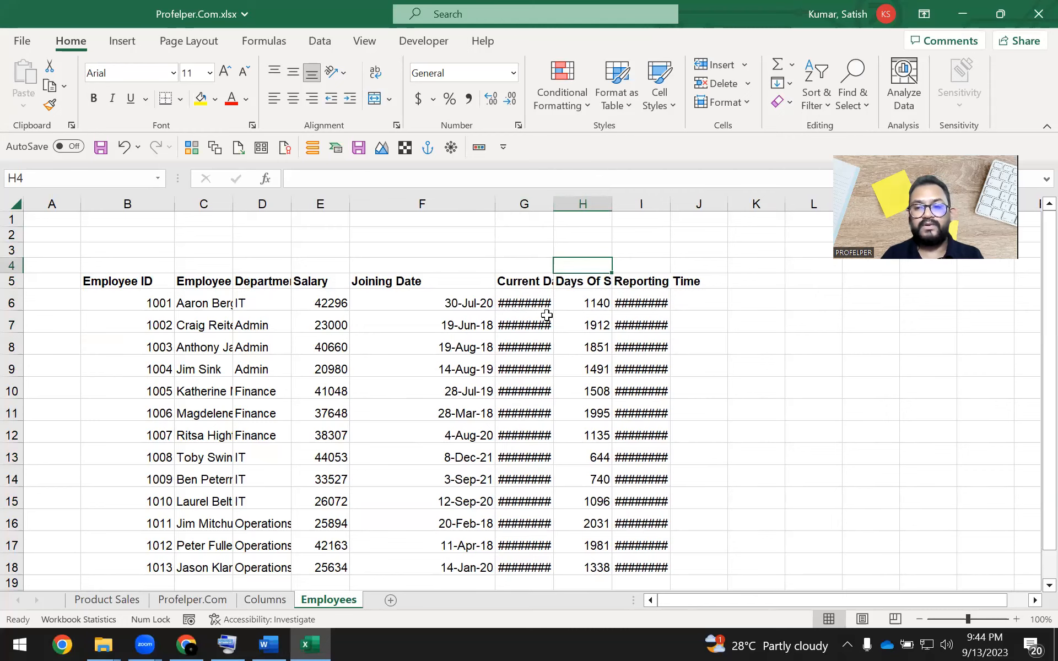
pyautogui.moveTo(497, 207); pyautogui.dragTo(463, 208)
# - Select columns B through I and widen them together to one equal width that fits all their contents
pyautogui.click(492, 360)
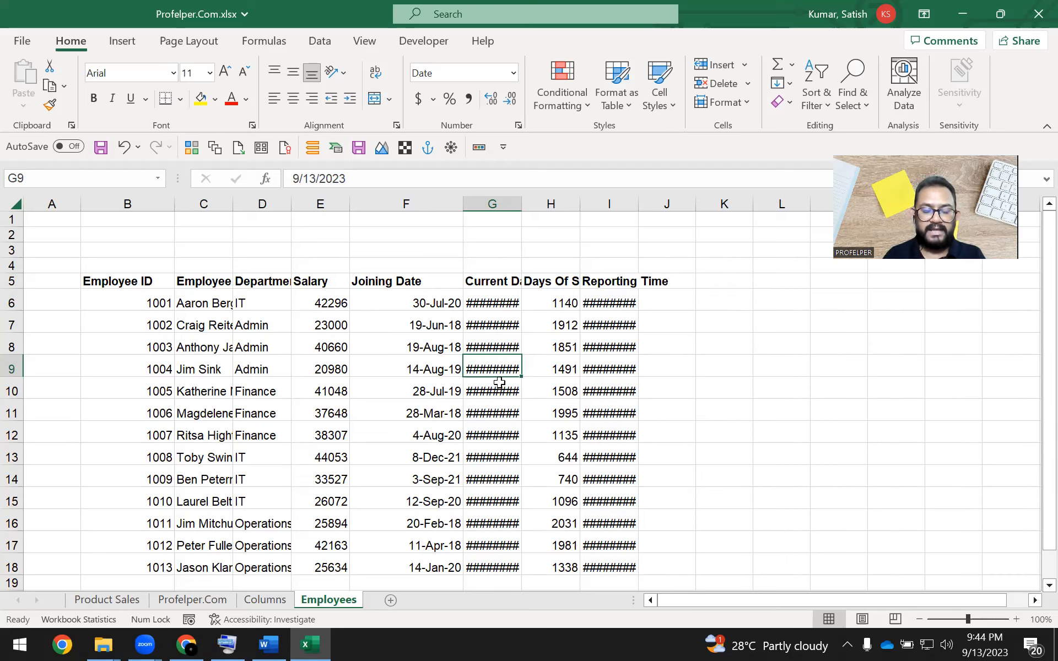
pyautogui.click(356, 384)
pyautogui.moveTo(149, 204); pyautogui.dragTo(614, 199)
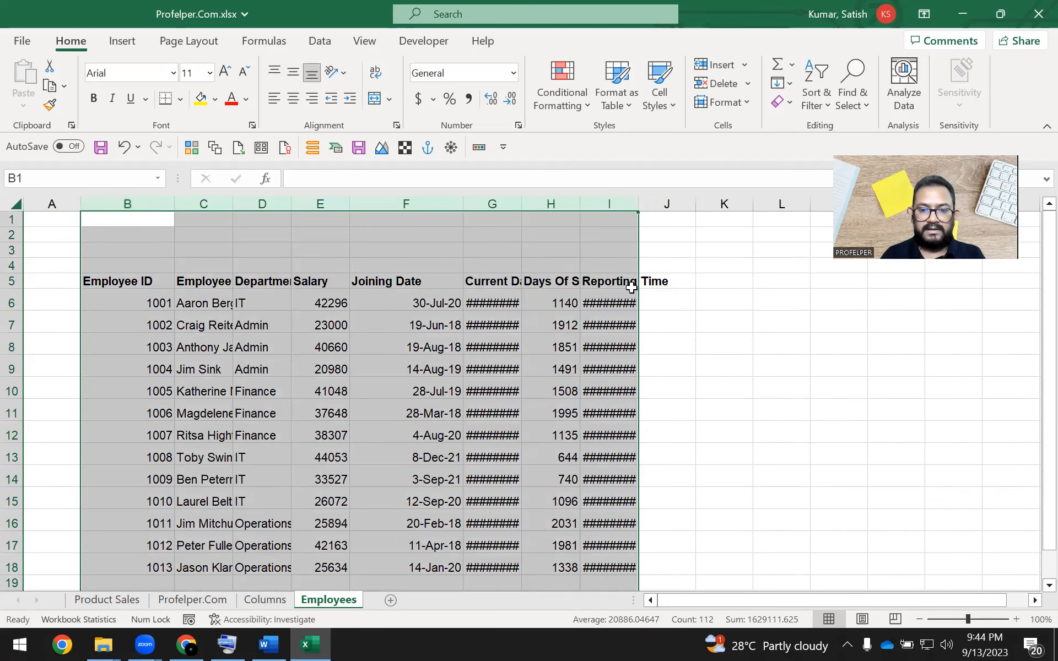
pyautogui.click(617, 202)
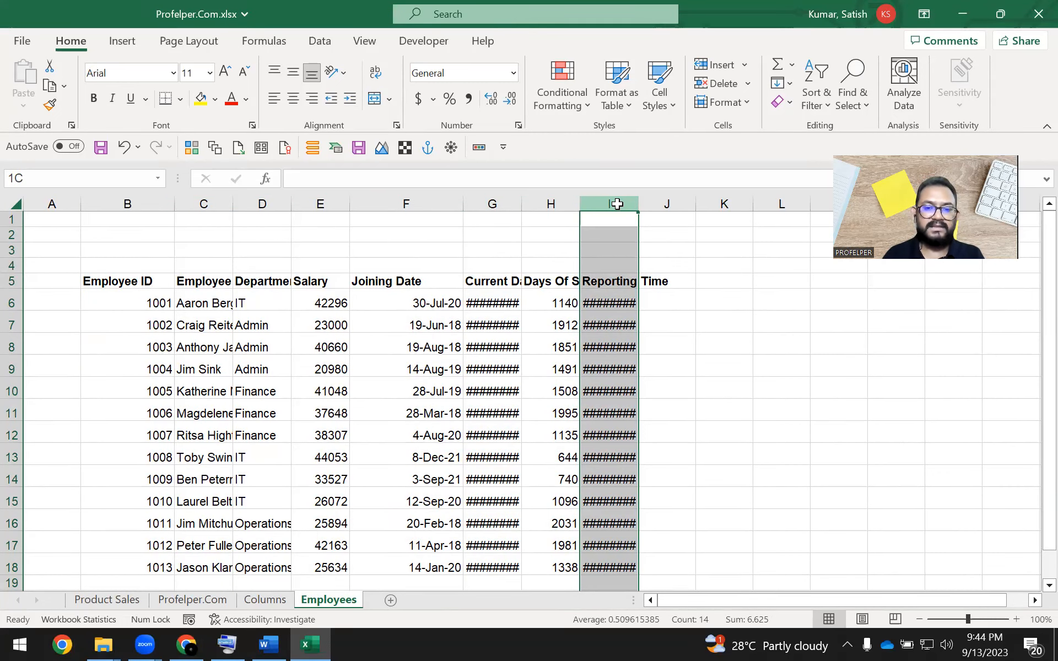
pyautogui.moveTo(617, 204); pyautogui.dragTo(156, 195)
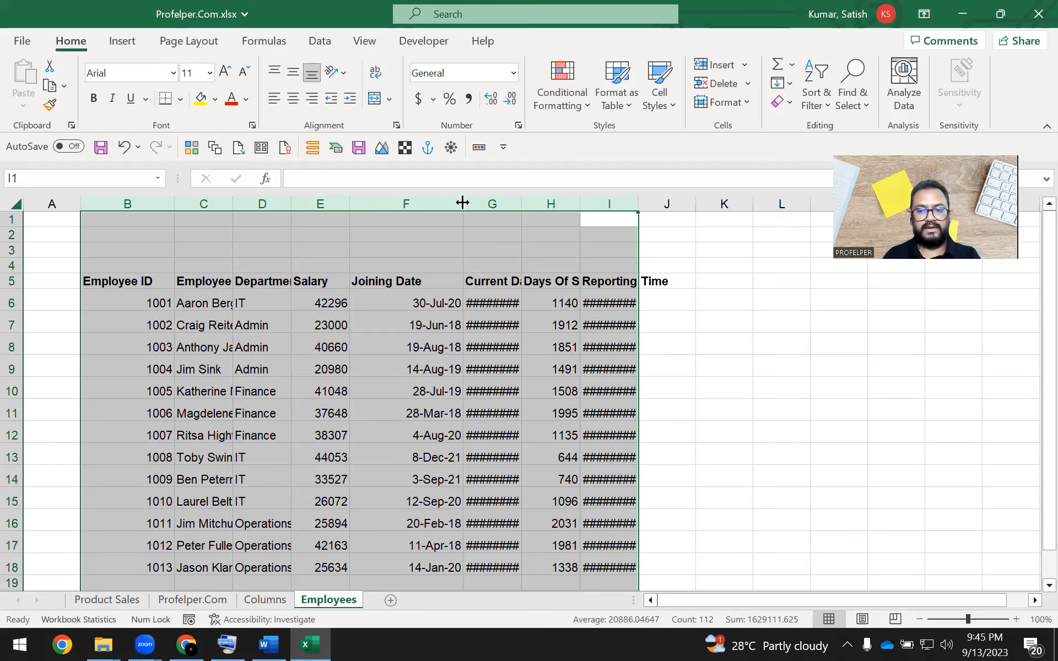
pyautogui.moveTo(463, 203); pyautogui.dragTo(462, 203)
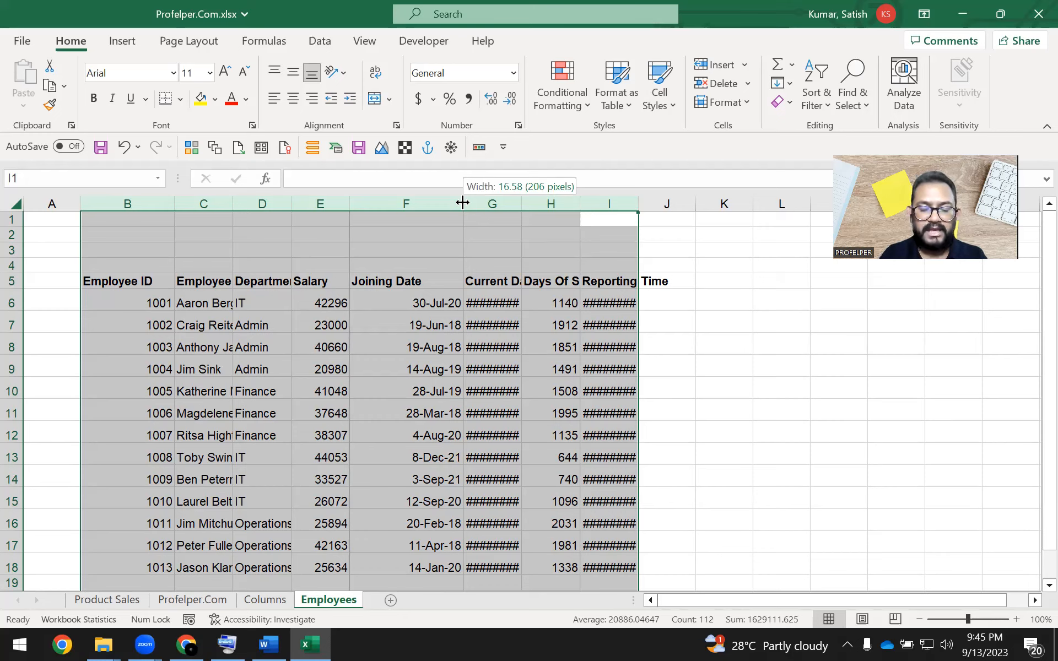
pyautogui.moveTo(462, 203); pyautogui.dragTo(497, 208)
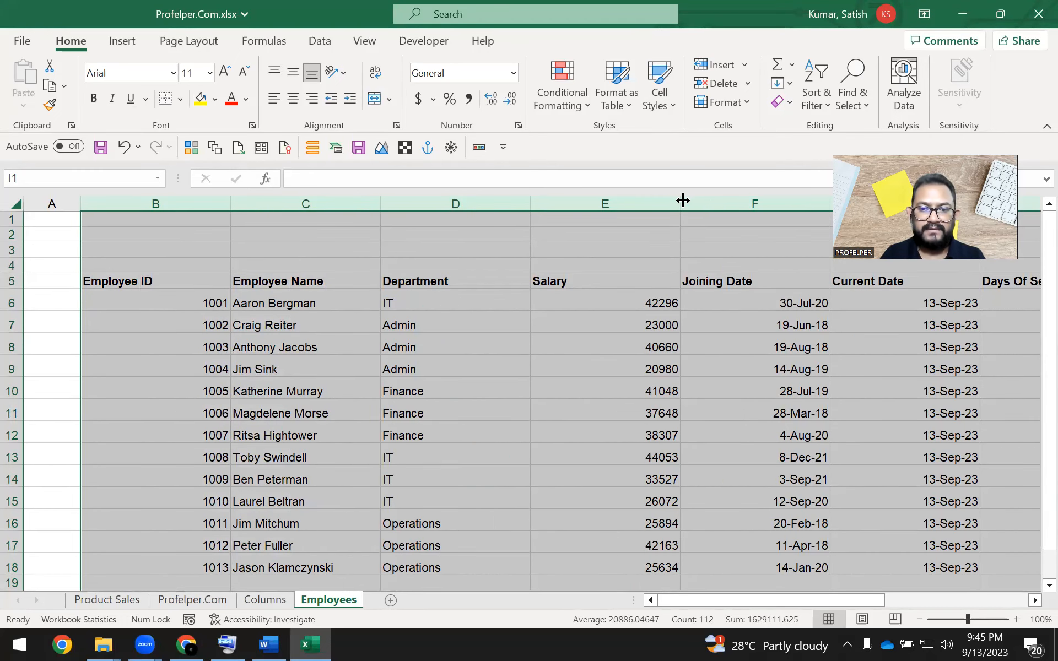
# - Narrow columns B through I together in stages, until each is just wider than the Employee ID header
pyautogui.moveTo(680, 201); pyautogui.dragTo(636, 197)
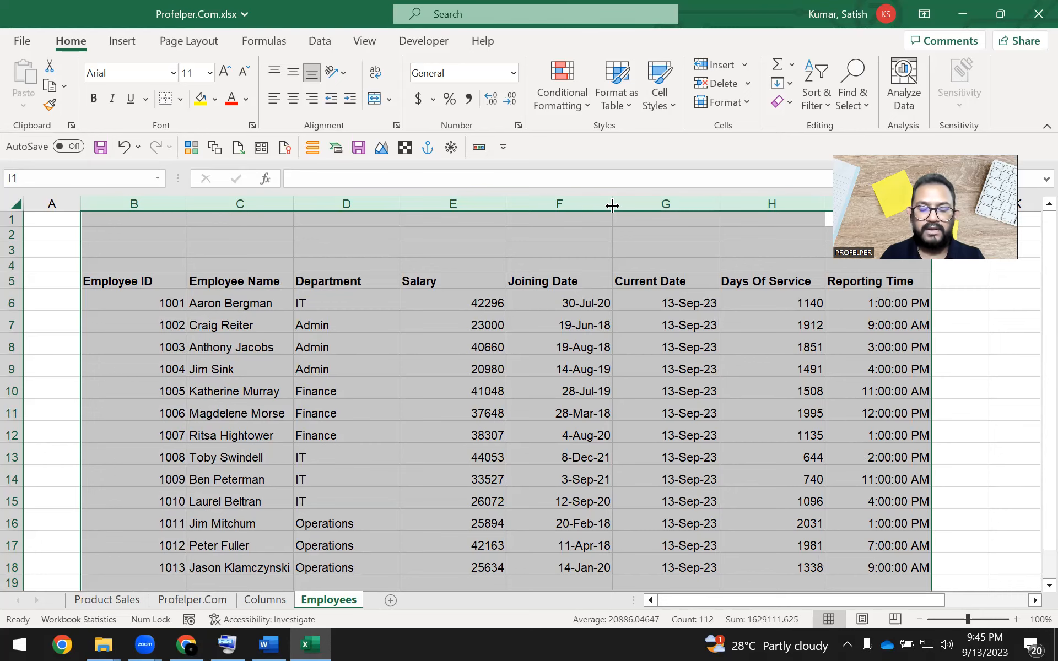
pyautogui.moveTo(602, 208); pyautogui.dragTo(601, 208)
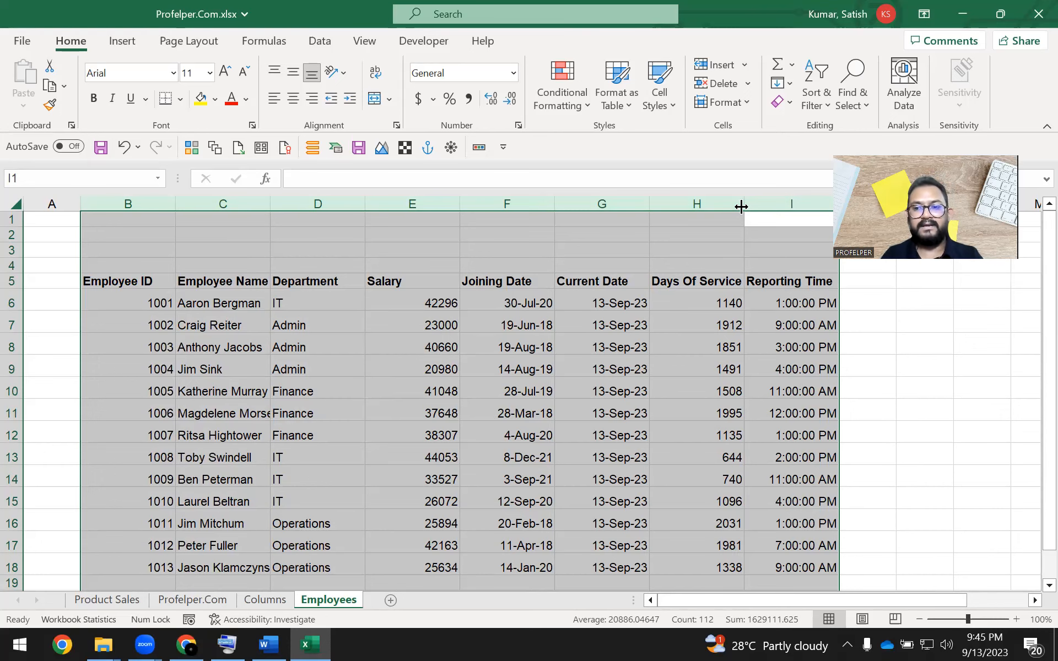
pyautogui.moveTo(741, 206); pyautogui.dragTo(727, 205)
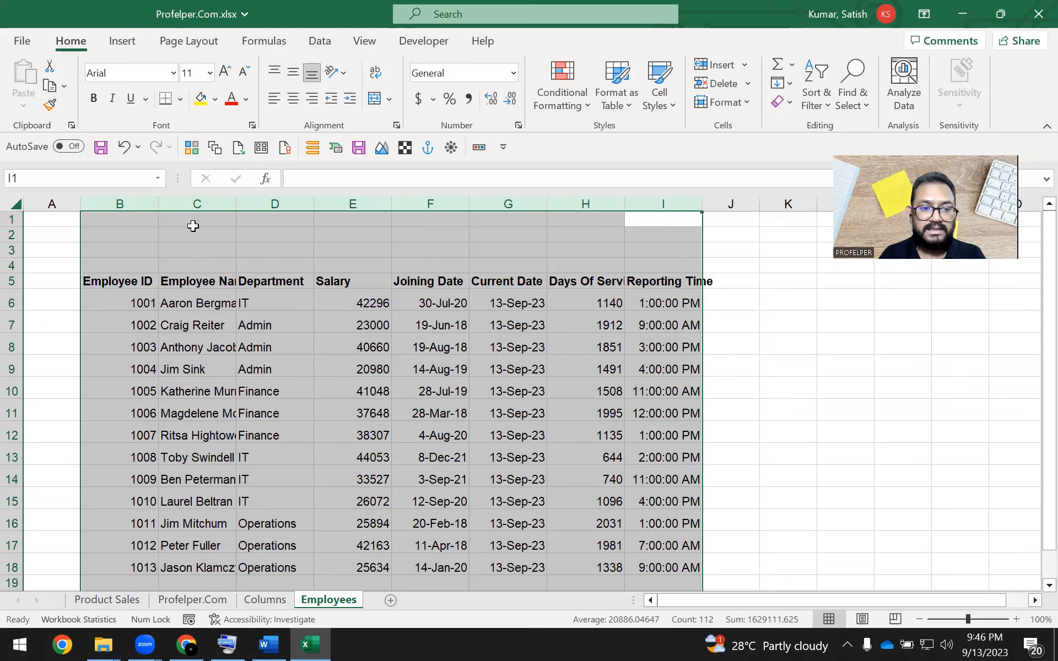
# - Select columns B through I on the Employees sheet and autofit their widths to their contents
pyautogui.moveTo(107, 204); pyautogui.dragTo(669, 224)
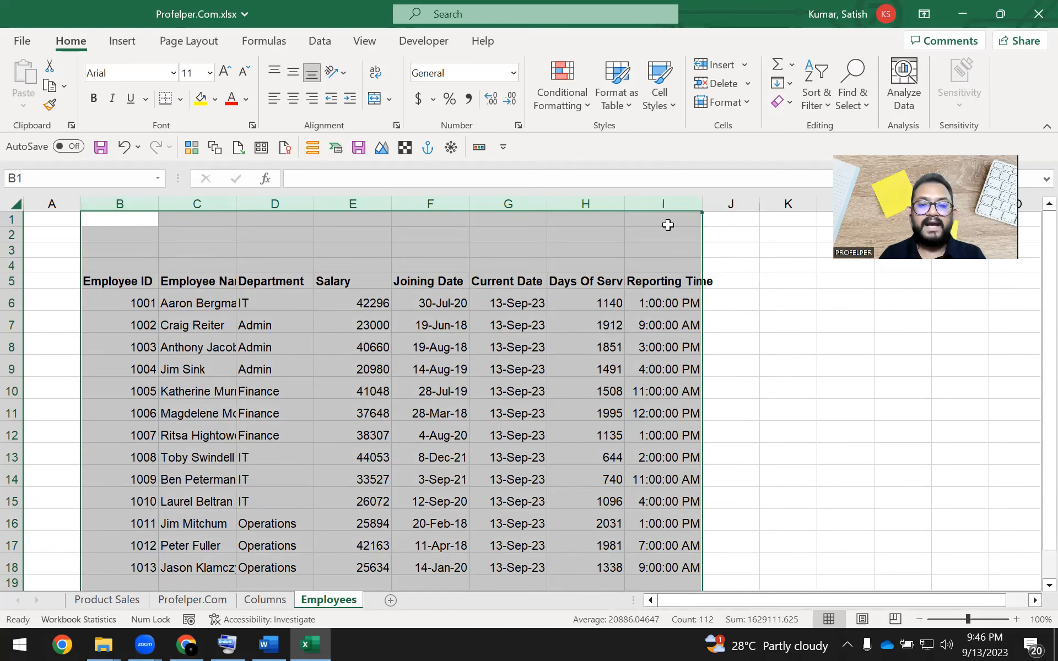
pyautogui.doubleClick(470, 205)
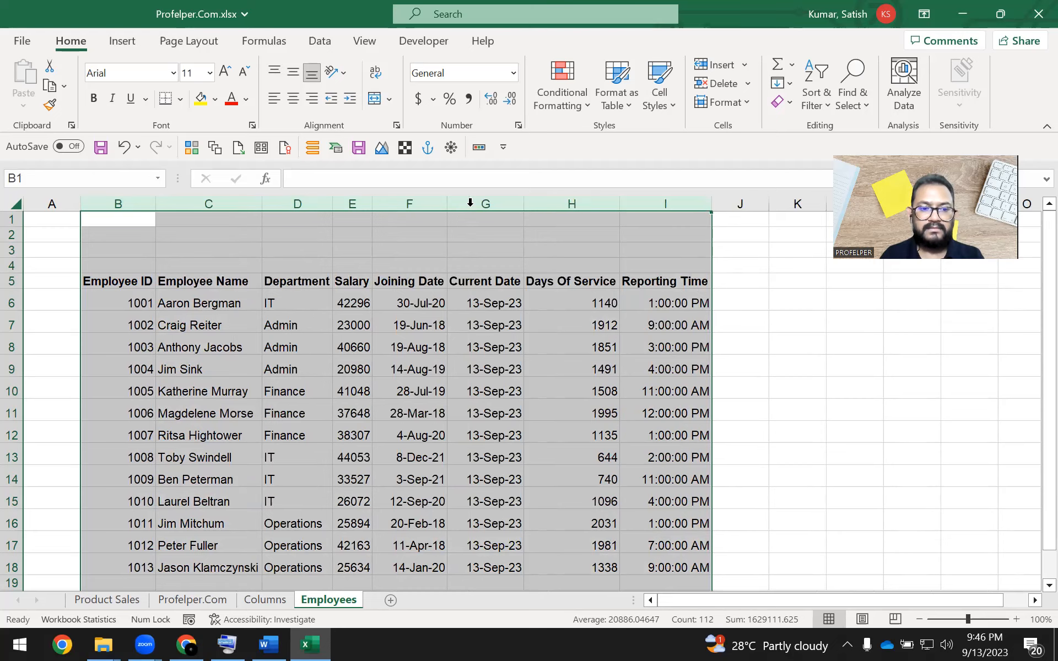
pyautogui.scroll(-3, 562, 397)
pyautogui.scroll(3, 563, 397)
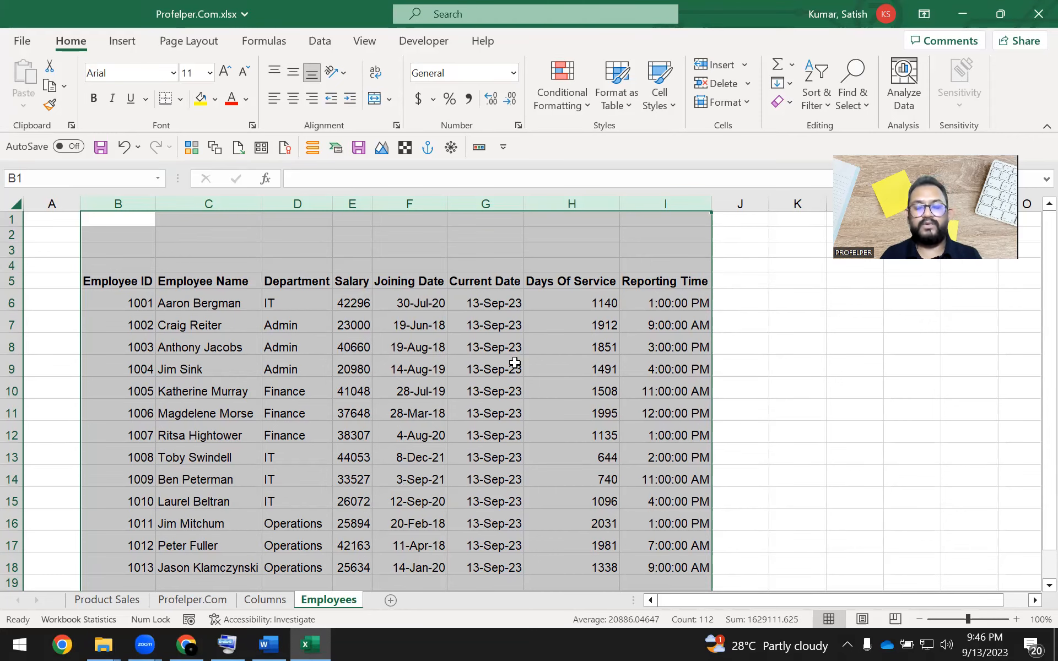
# - Check the Autofit Column entry on the Columns sheet, then return to the Employees sheet
pyautogui.click(285, 600)
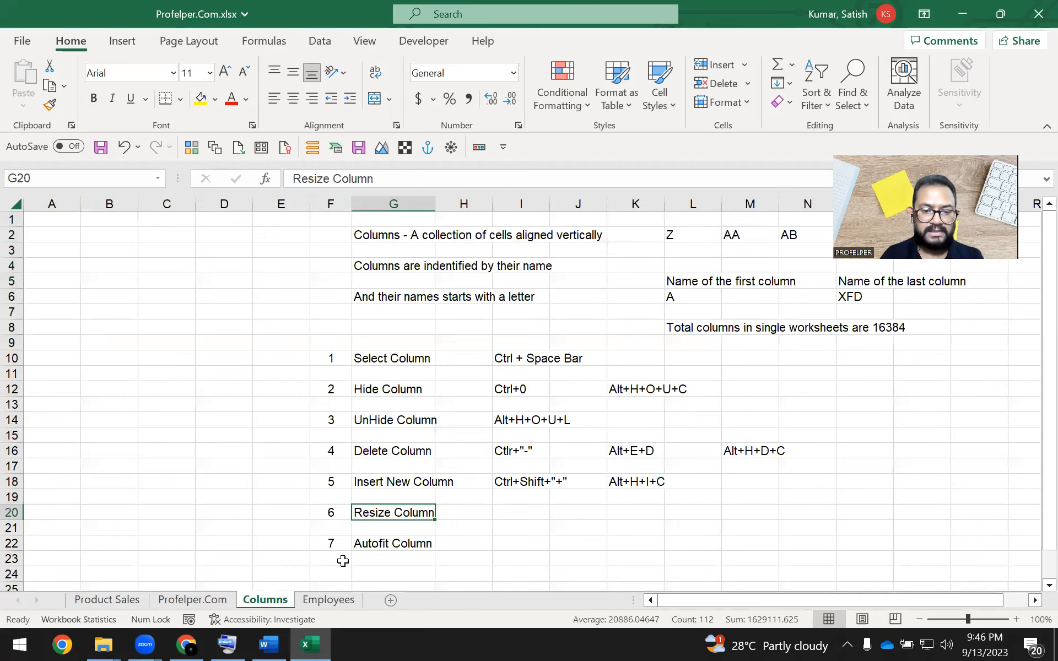
pyautogui.moveTo(368, 545); pyautogui.dragTo(428, 543)
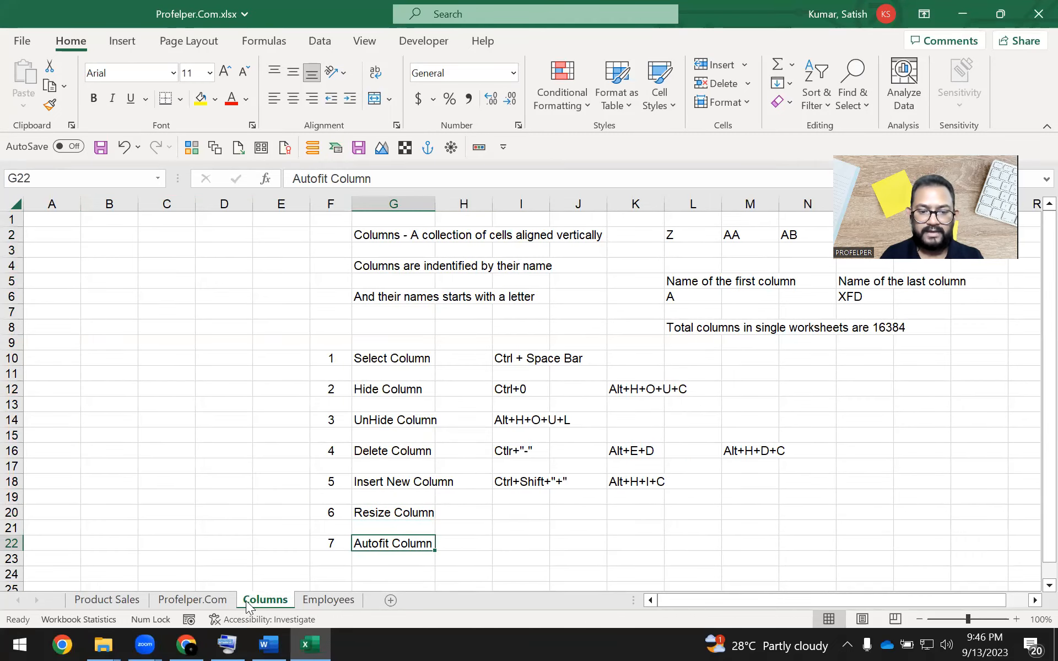
pyautogui.click(305, 600)
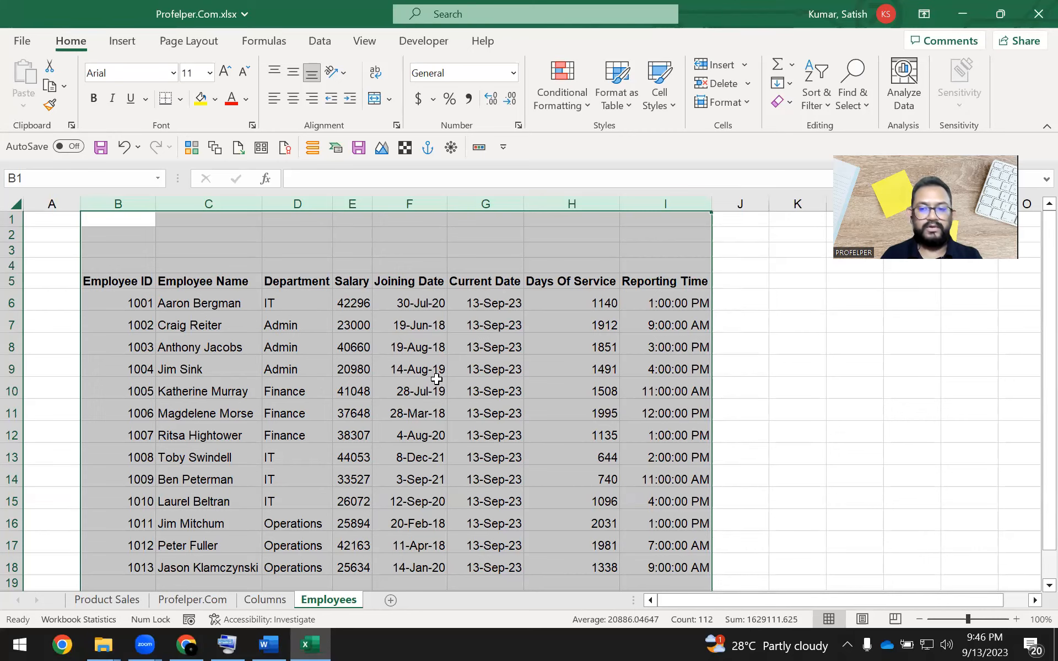
# - Reselect columns B through I and apply AutoFit Column Width to them from the cell formatting options
pyautogui.click(90, 43)
pyautogui.click(738, 123)
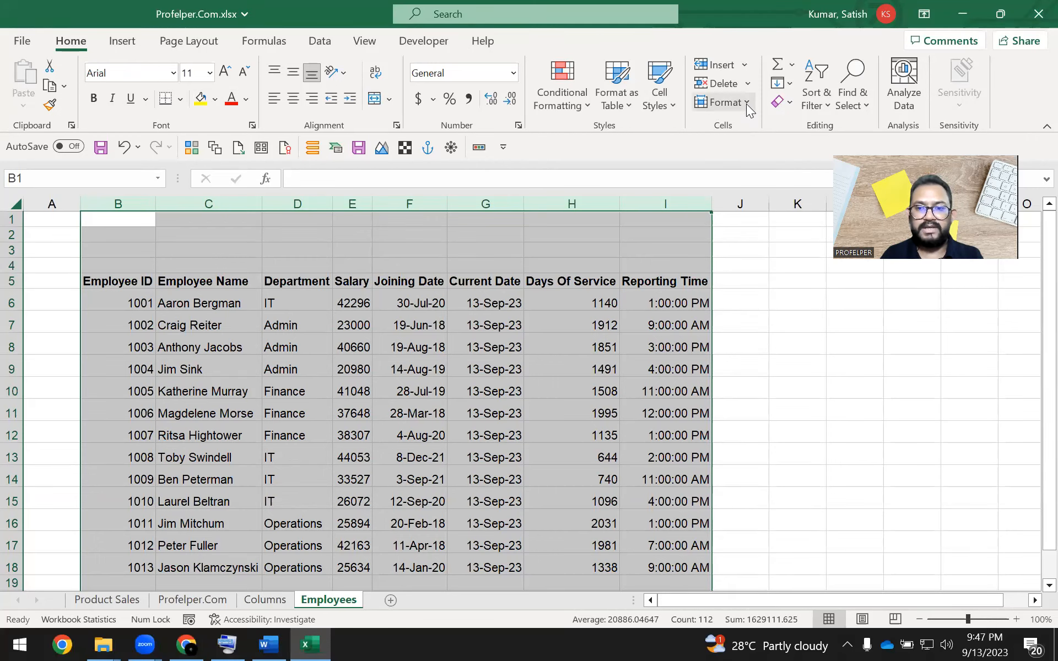
pyautogui.click(747, 104)
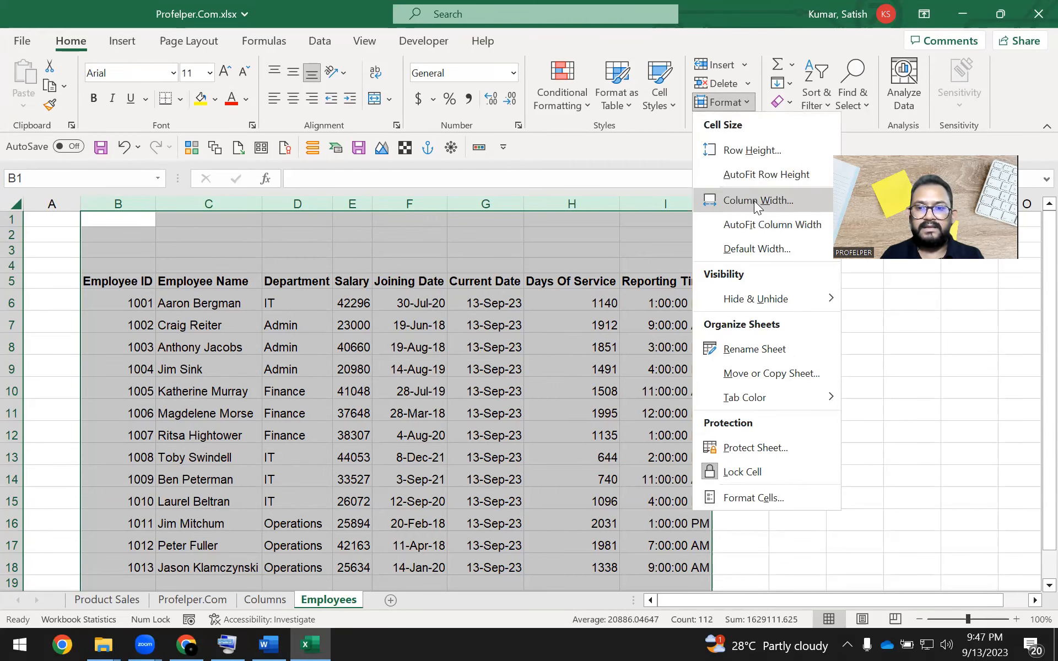
pyautogui.click(805, 224)
pyautogui.click(805, 228)
pyautogui.click(628, 302)
pyautogui.moveTo(661, 201); pyautogui.dragTo(117, 204)
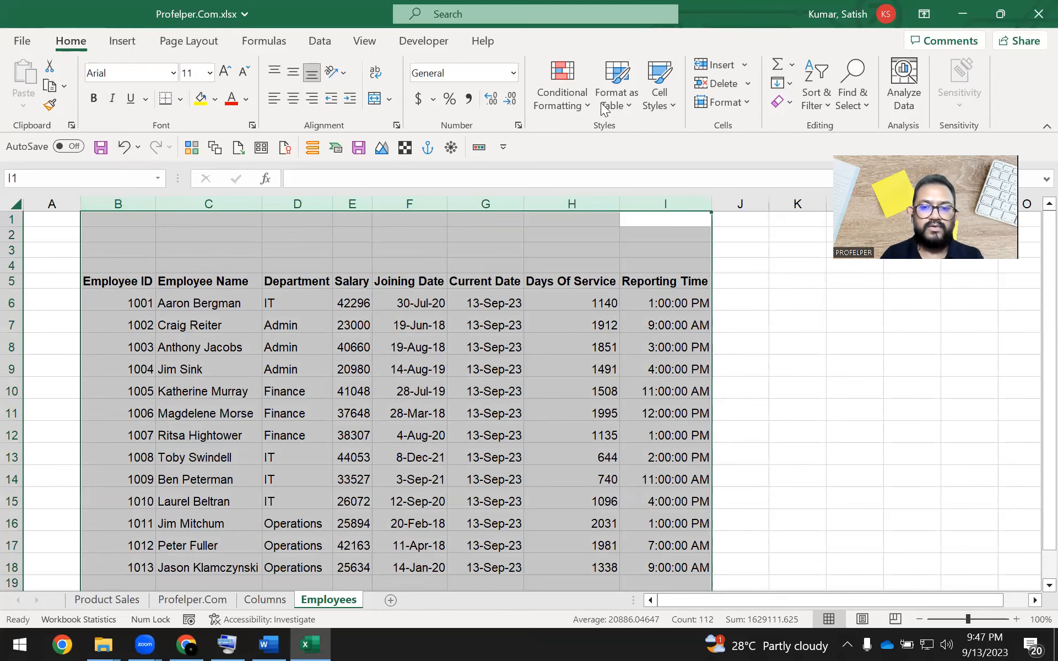
pyautogui.click(749, 104)
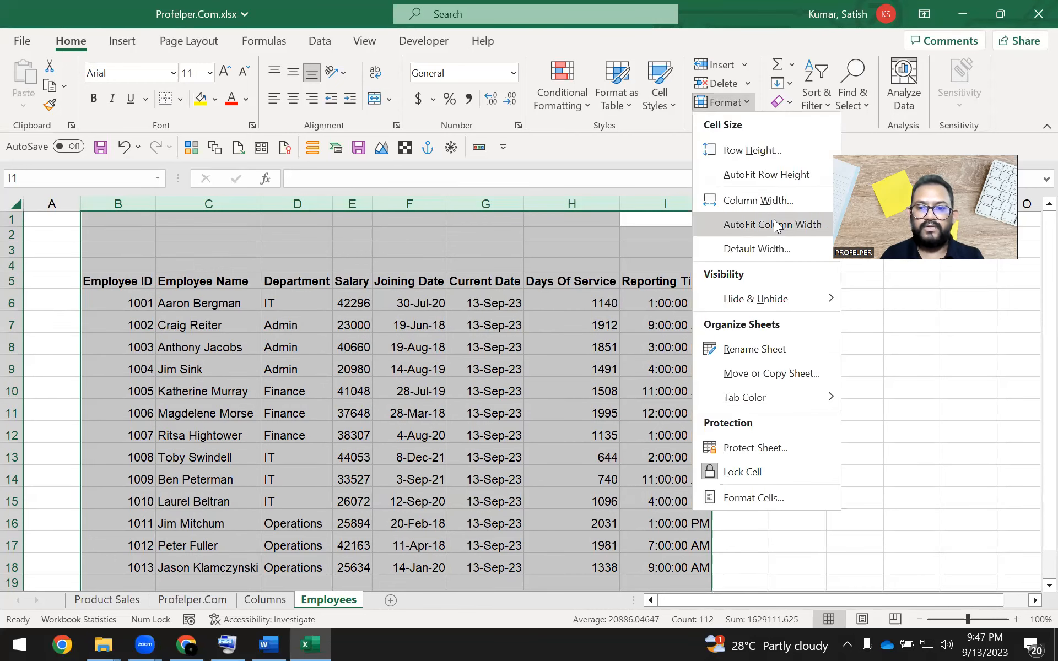
pyautogui.click(776, 226)
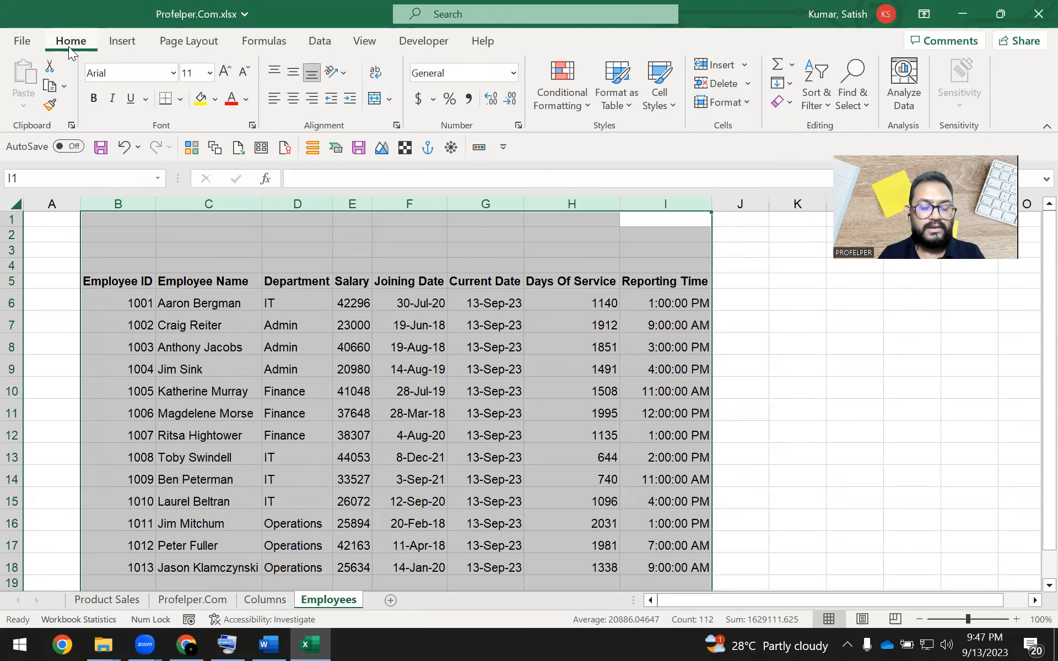
# - Set the width of columns B through I to exactly 12
pyautogui.click(749, 105)
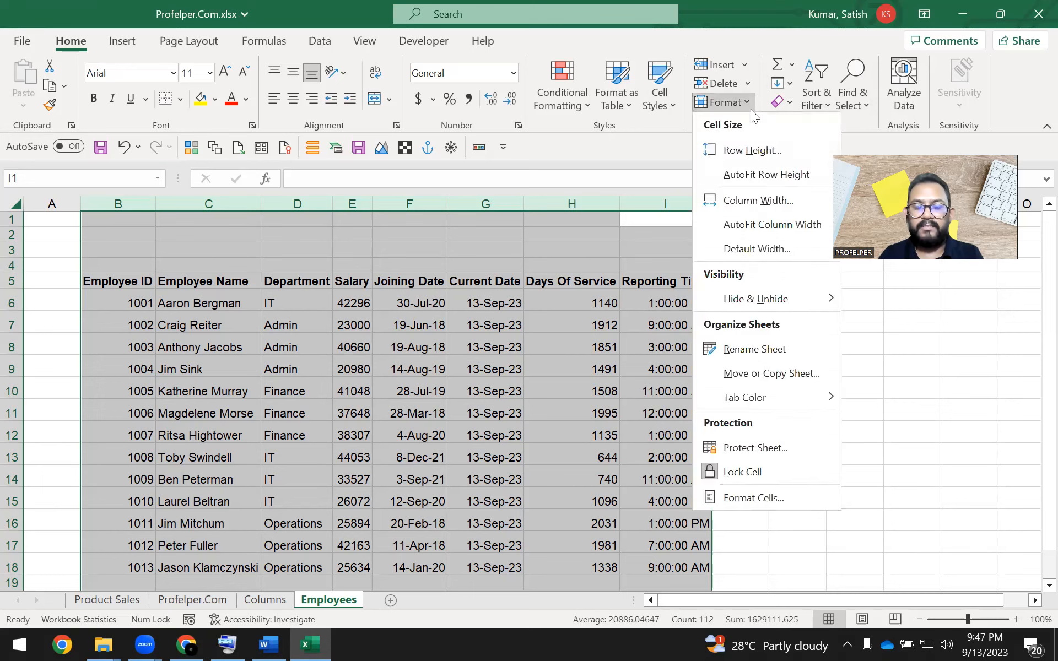
pyautogui.click(756, 201)
pyautogui.moveTo(711, 283); pyautogui.dragTo(642, 308)
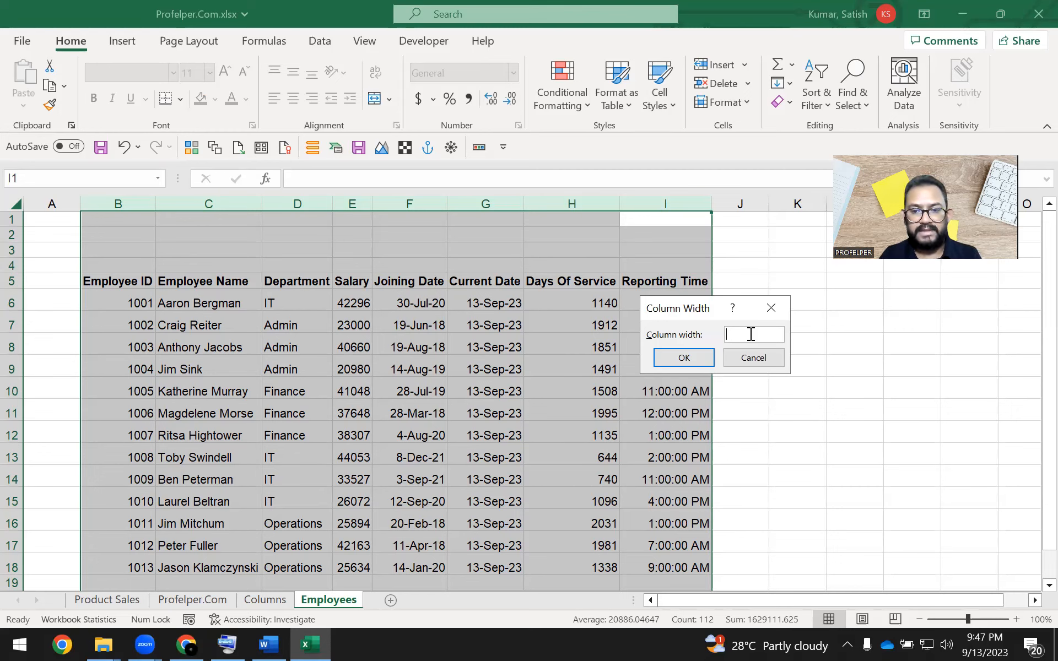
pyautogui.write('12')
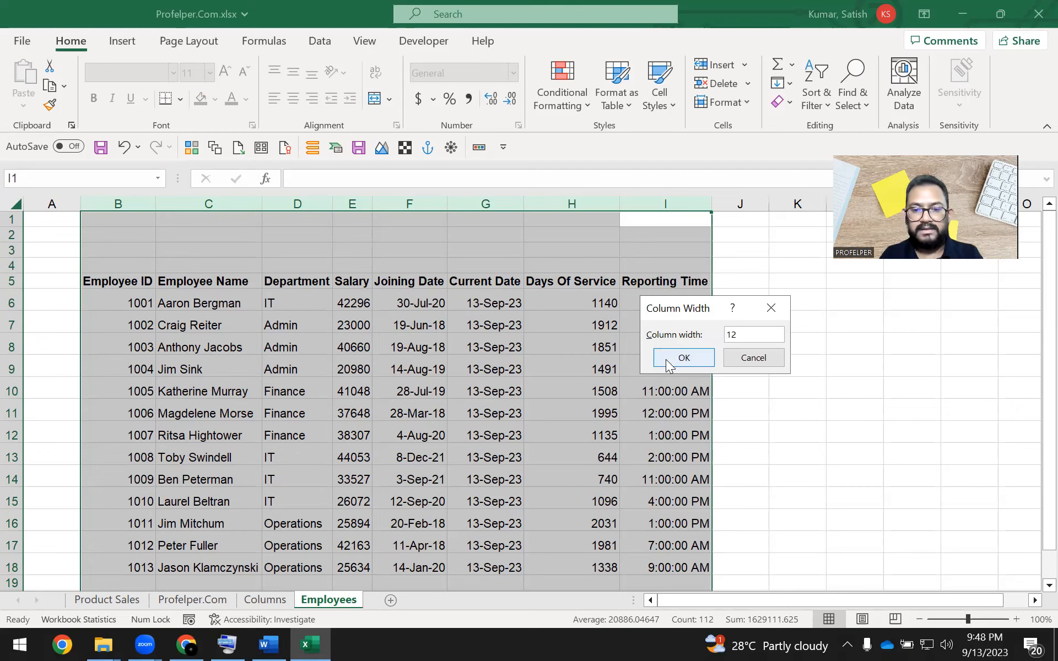
pyautogui.click(668, 361)
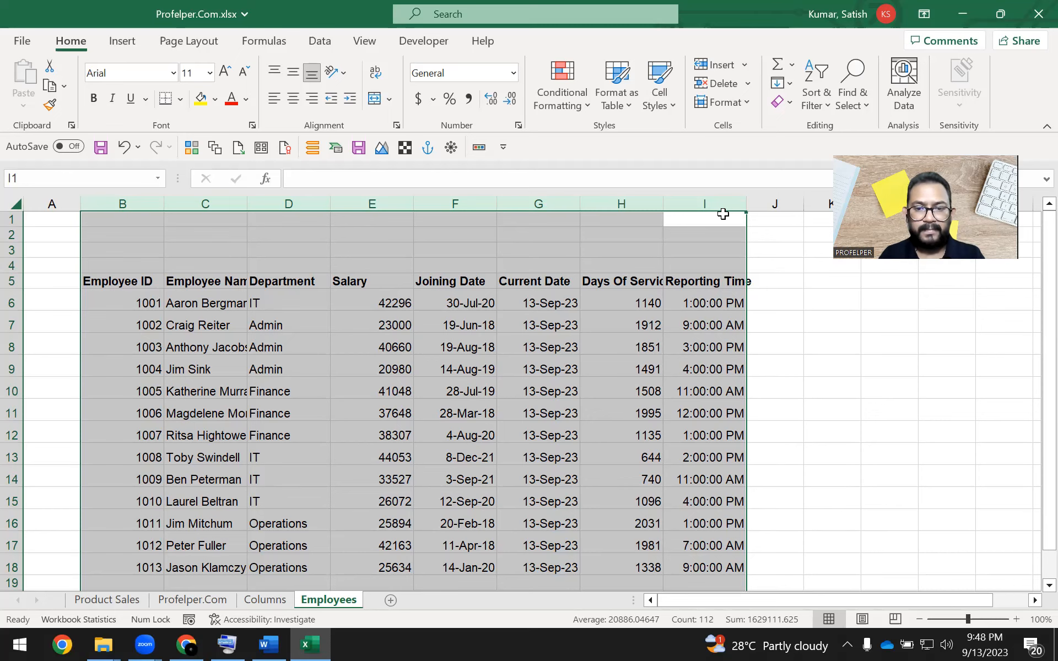
# - Review the Resize Column and Autofit Column entries on the Columns sheet
pyautogui.click(265, 601)
pyautogui.click(385, 513)
pyautogui.click(402, 559)
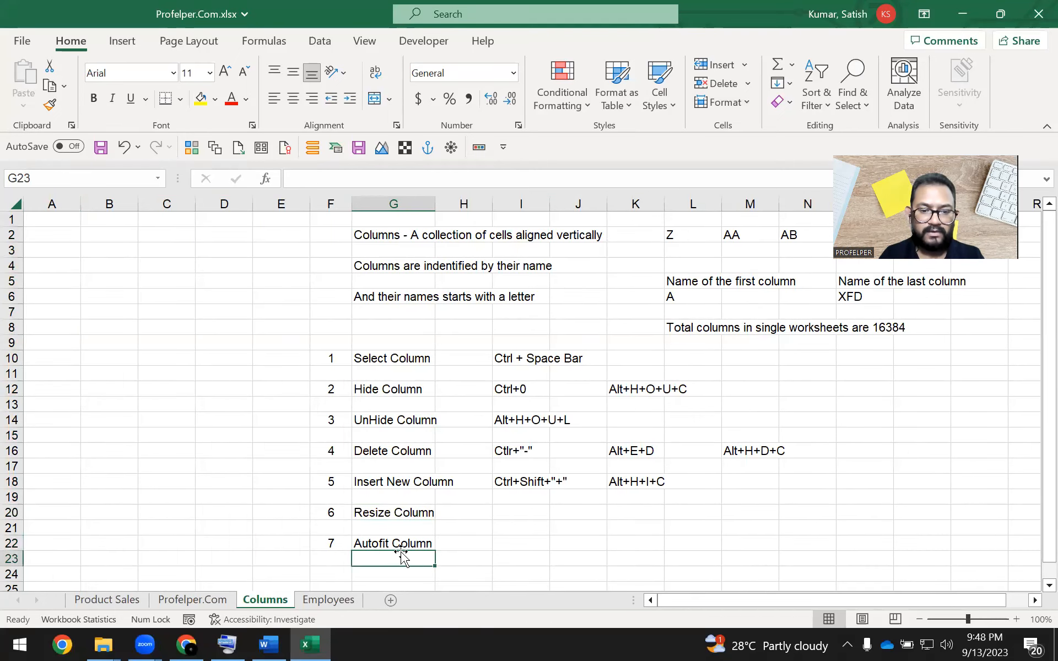
# - Return to the Employees sheet and start a formatting command on the selected columns B through I
pyautogui.click(330, 600)
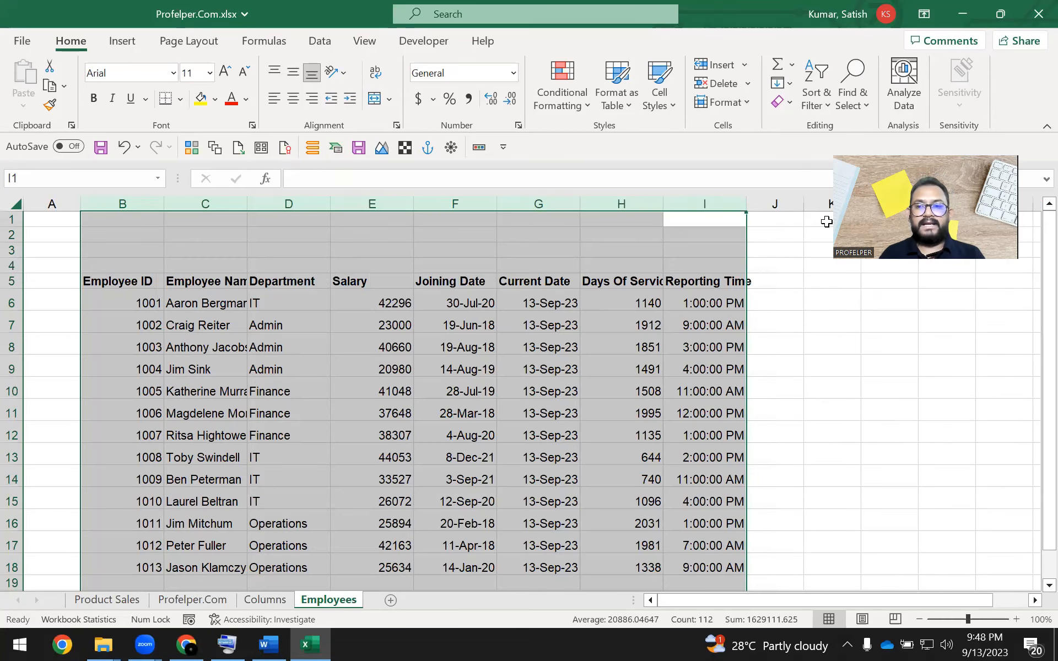
pyautogui.hotkey('alt', 'o')
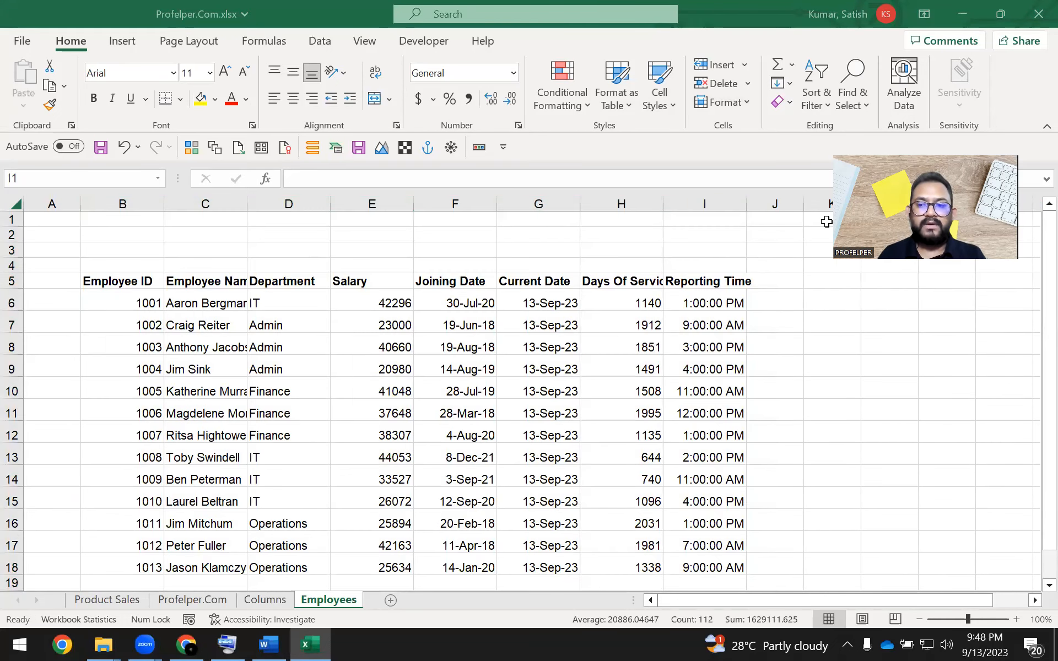